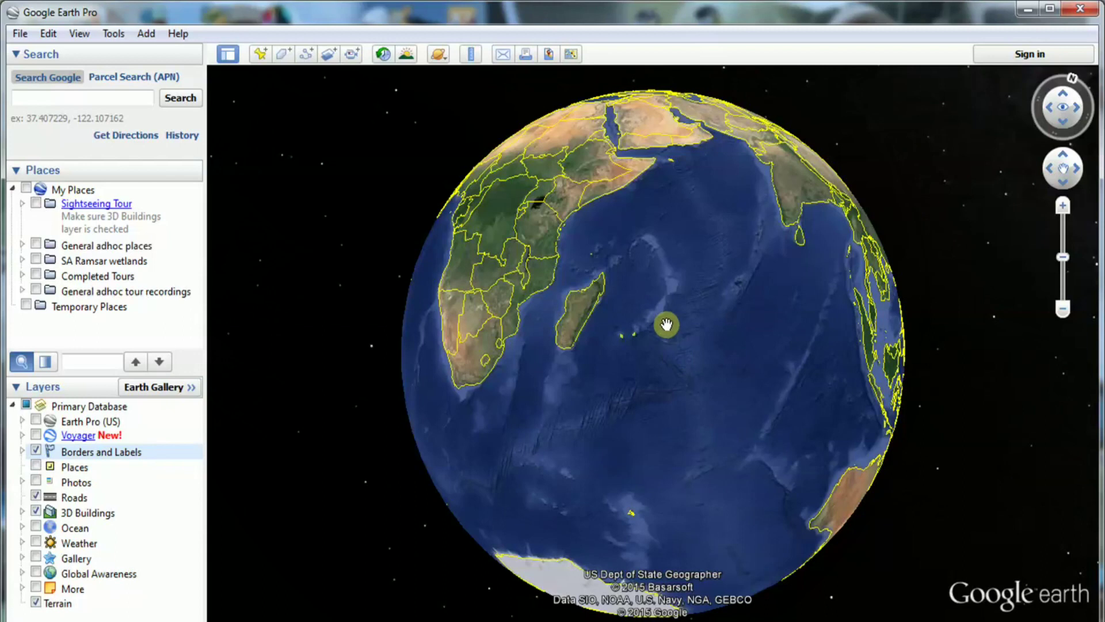
Rotate the globe to centre Africa, zoom in on Central Africa, and zoom back out to the whole globe.
{"action": "left_click_drag", "start_coordinate": [553, 254], "coordinate": [718, 333]}
{"action": "left_click_drag", "start_coordinate": [516, 254], "coordinate": [555, 360]}
{"action": "left_click_drag", "start_coordinate": [763, 229], "coordinate": [723, 222]}
{"action": "left_click_drag", "start_coordinate": [666, 362], "coordinate": [671, 363]}
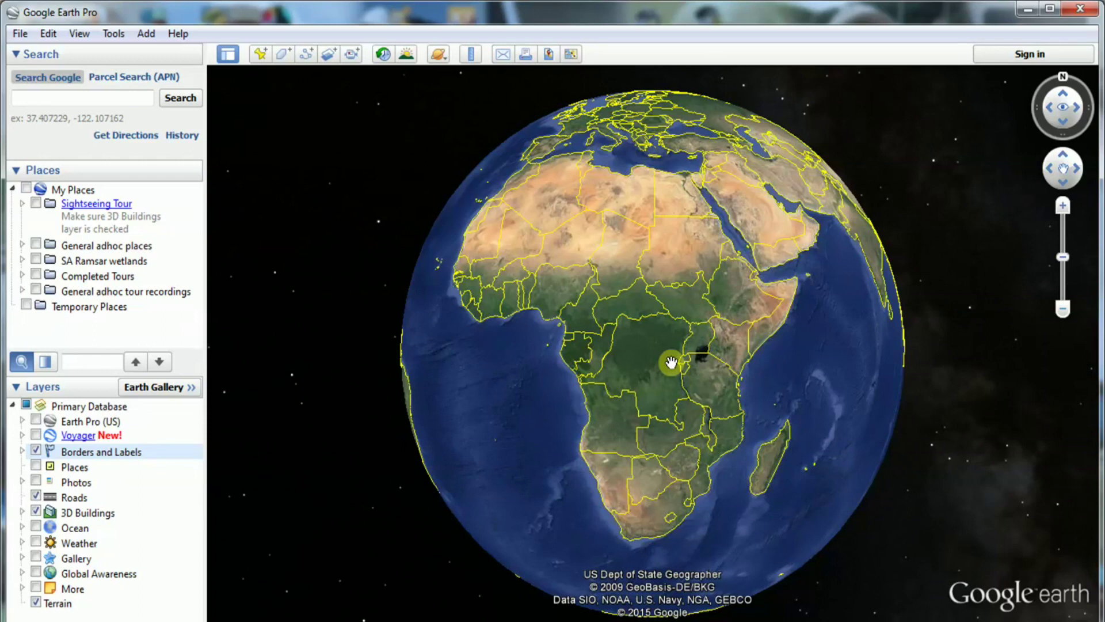
{"action": "scroll", "coordinate": [672, 362], "scroll_direction": "up", "scroll_amount": 6}
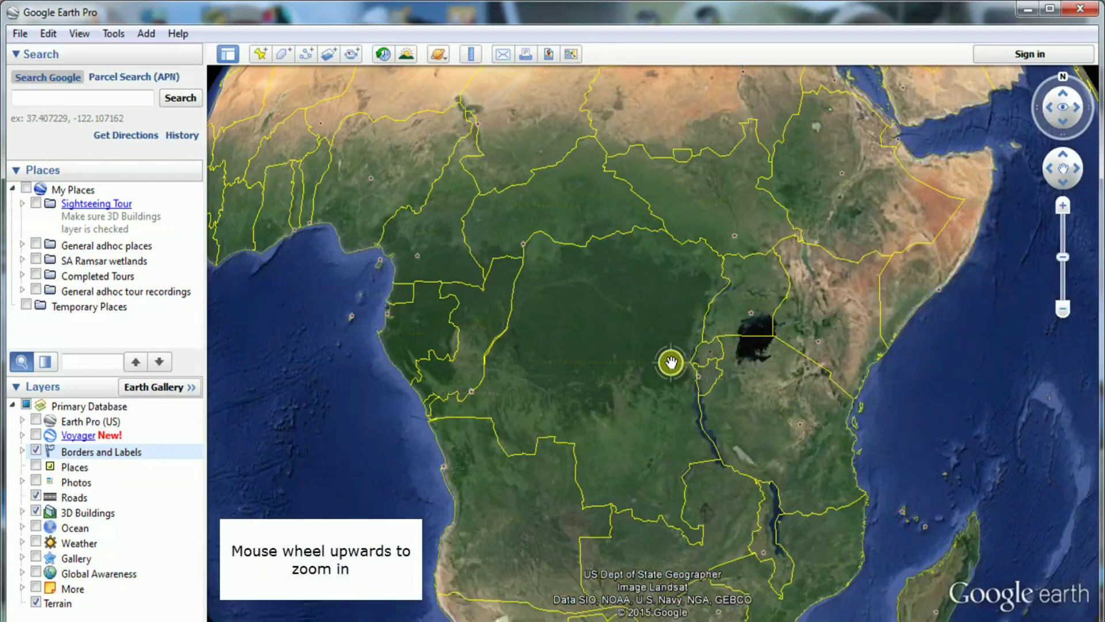
{"action": "scroll", "coordinate": [671, 362], "scroll_direction": "up", "scroll_amount": 3}
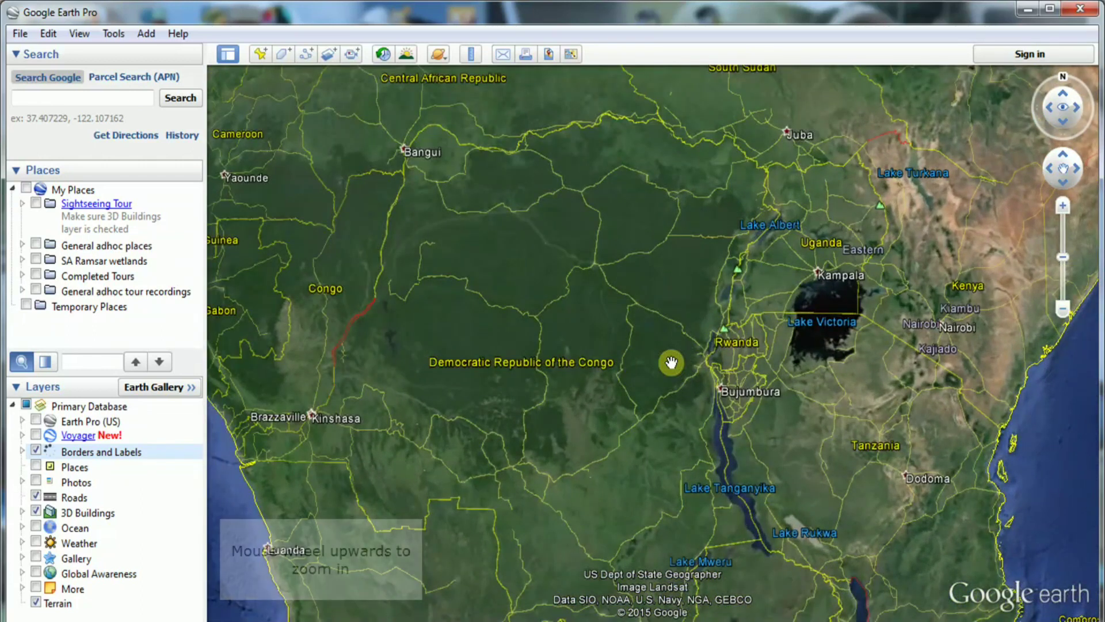
{"action": "scroll", "coordinate": [671, 362], "scroll_direction": "down", "scroll_amount": 6}
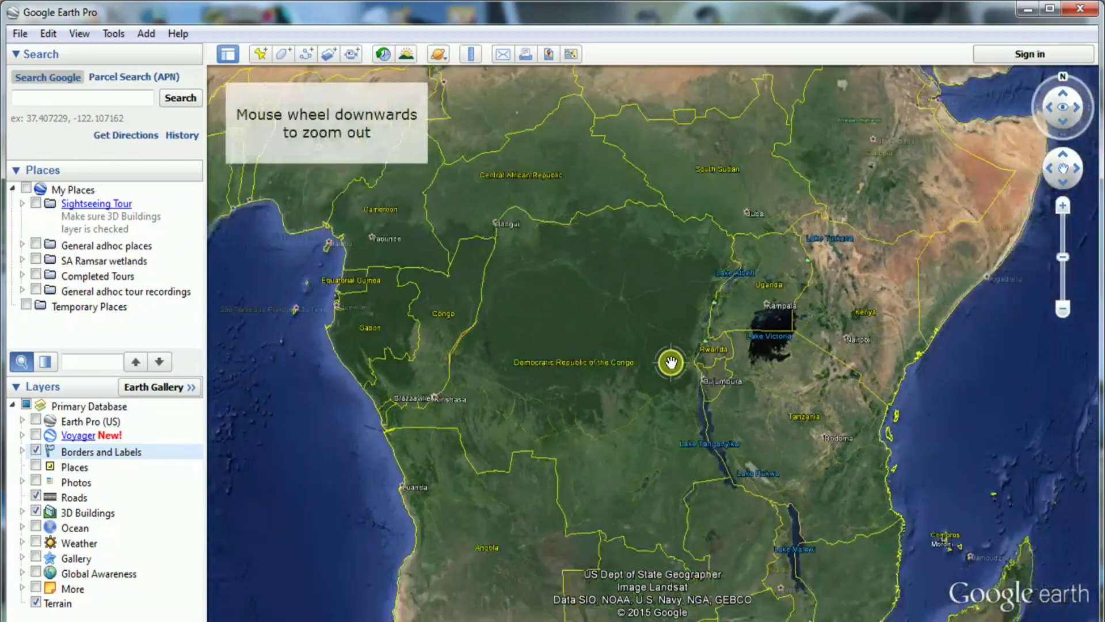
{"action": "scroll", "coordinate": [672, 363], "scroll_direction": "down", "scroll_amount": 4}
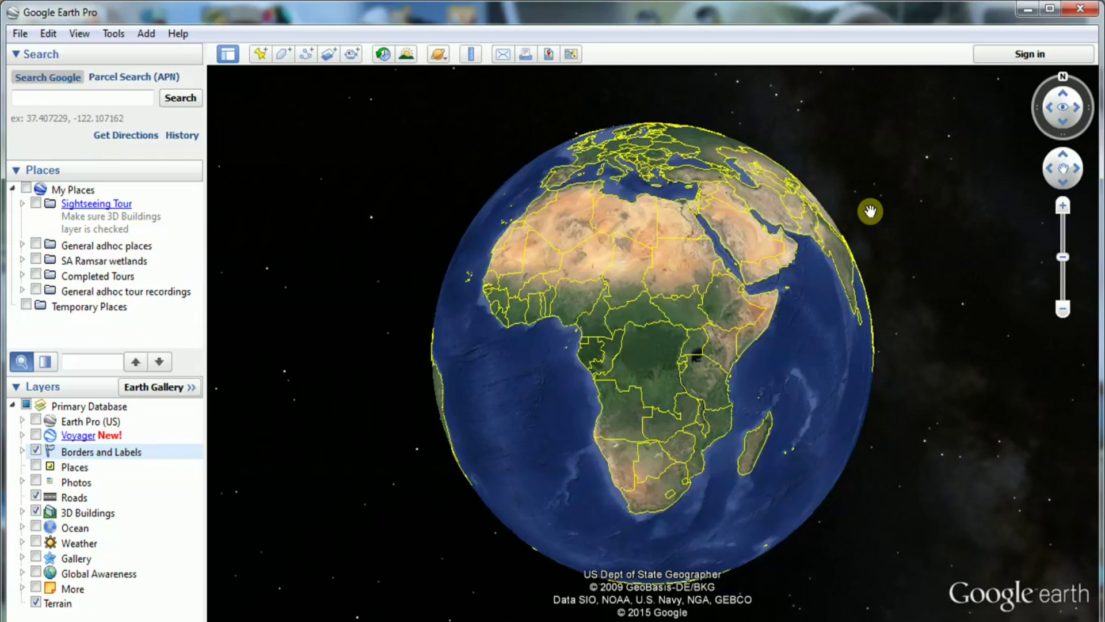
Use the navigation controls to turn the globe, pan it in several directions, and zoom in and back out.
{"action": "mouse_move", "coordinate": [1064, 78]}
{"action": "left_mouse_down"}
{"action": "mouse_move", "coordinate": [1074, 84]}
{"action": "mouse_move", "coordinate": [1057, 76]}
{"action": "left_mouse_up"}
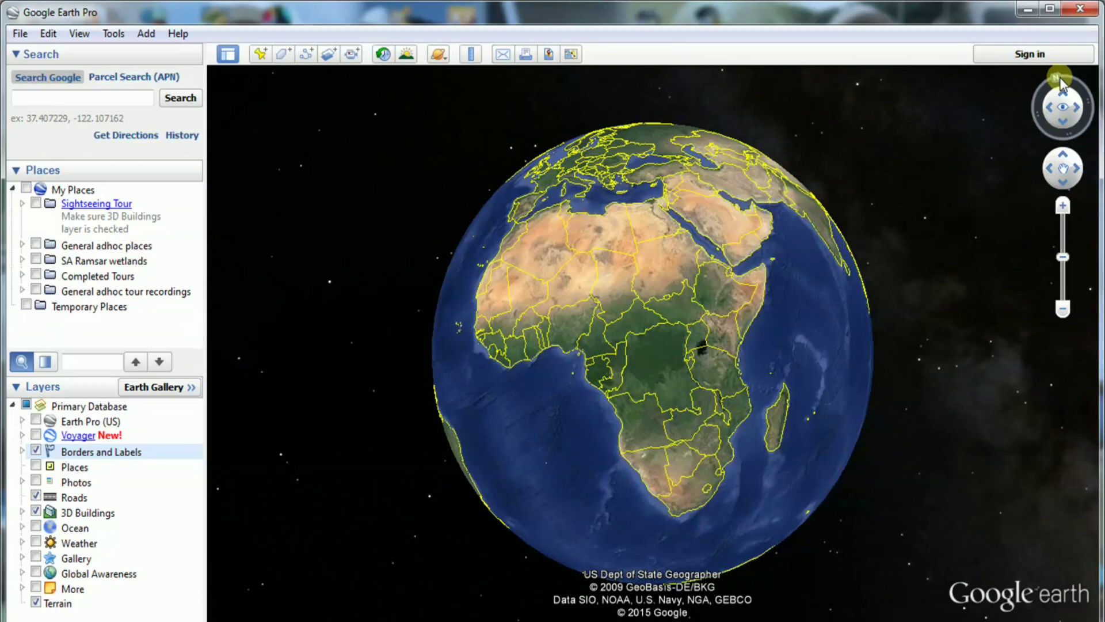
{"action": "left_click", "coordinate": [1060, 78]}
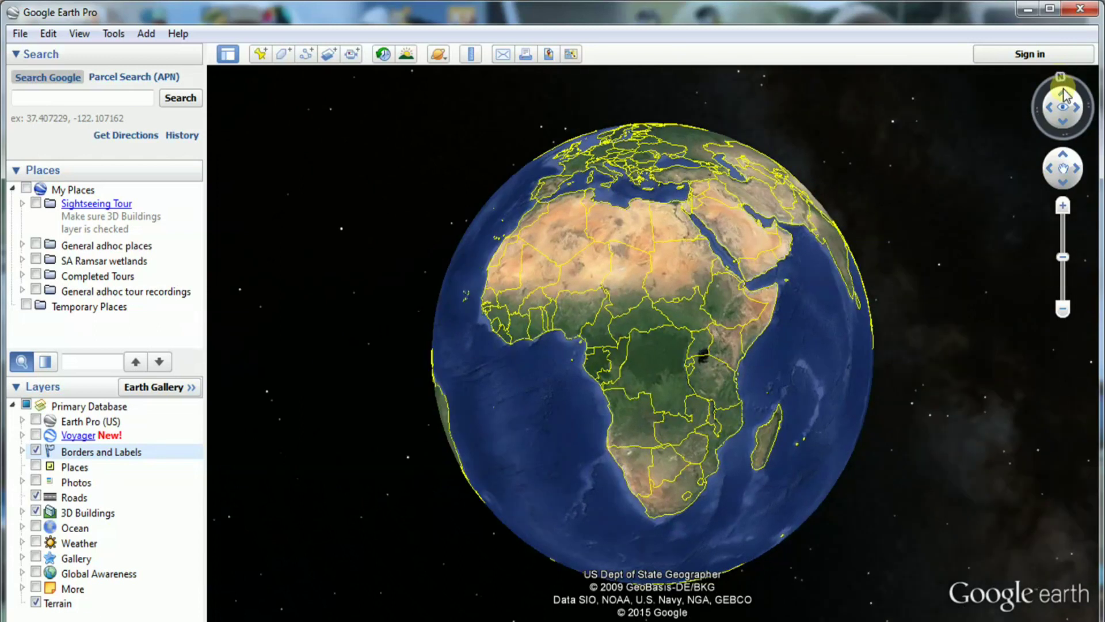
{"action": "left_click", "coordinate": [1049, 169]}
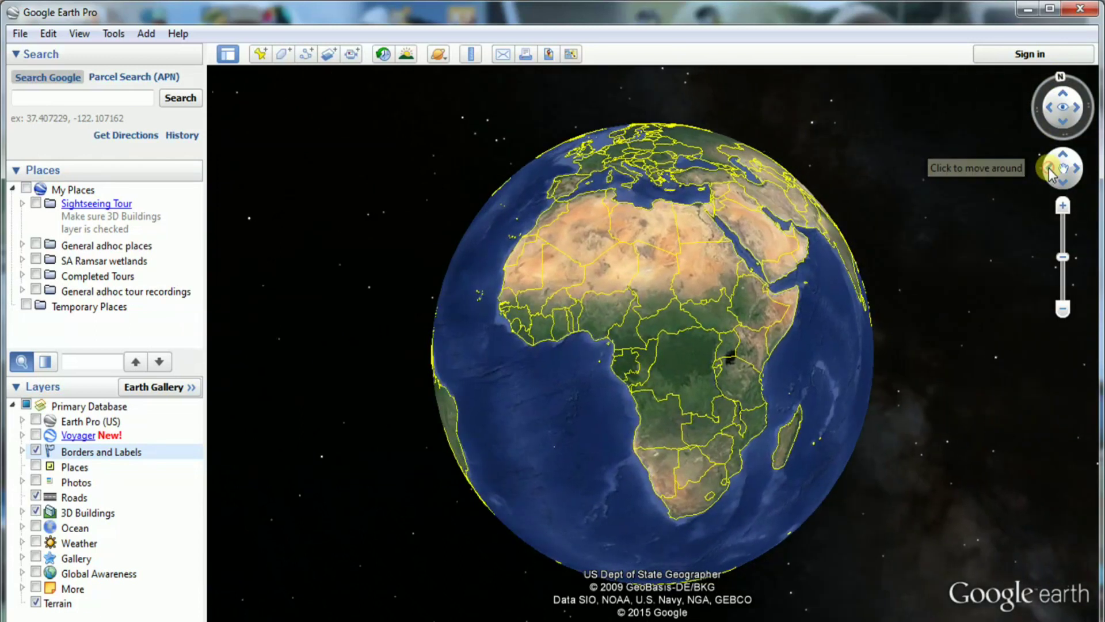
{"action": "left_click", "coordinate": [1076, 167]}
{"action": "left_click_drag", "start_coordinate": [1077, 168], "coordinate": [1064, 182]}
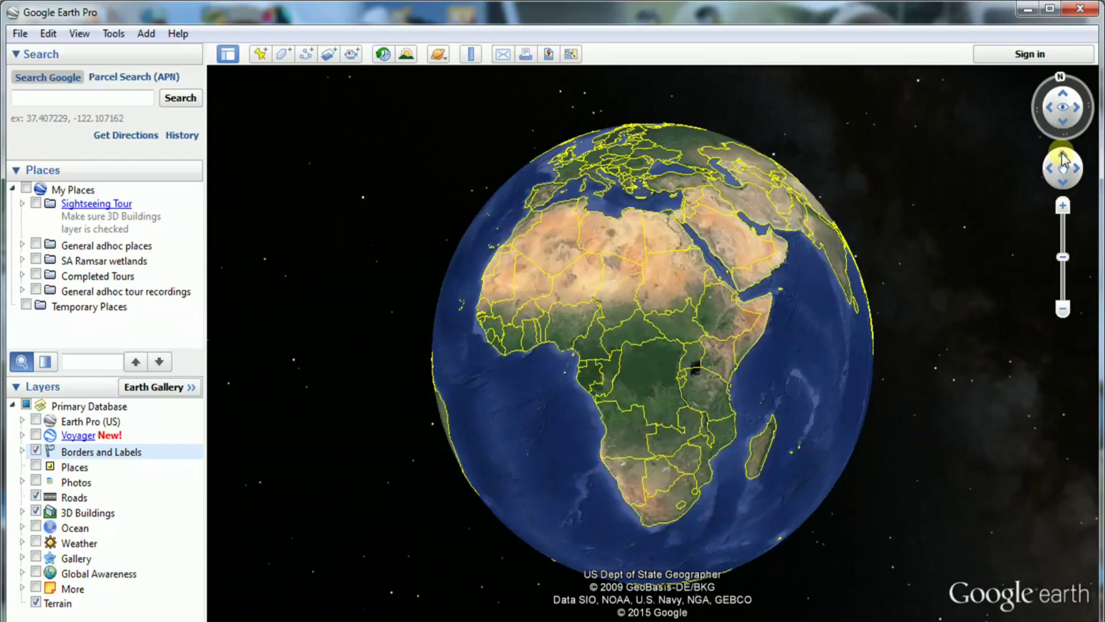
{"action": "left_click", "coordinate": [1062, 207]}
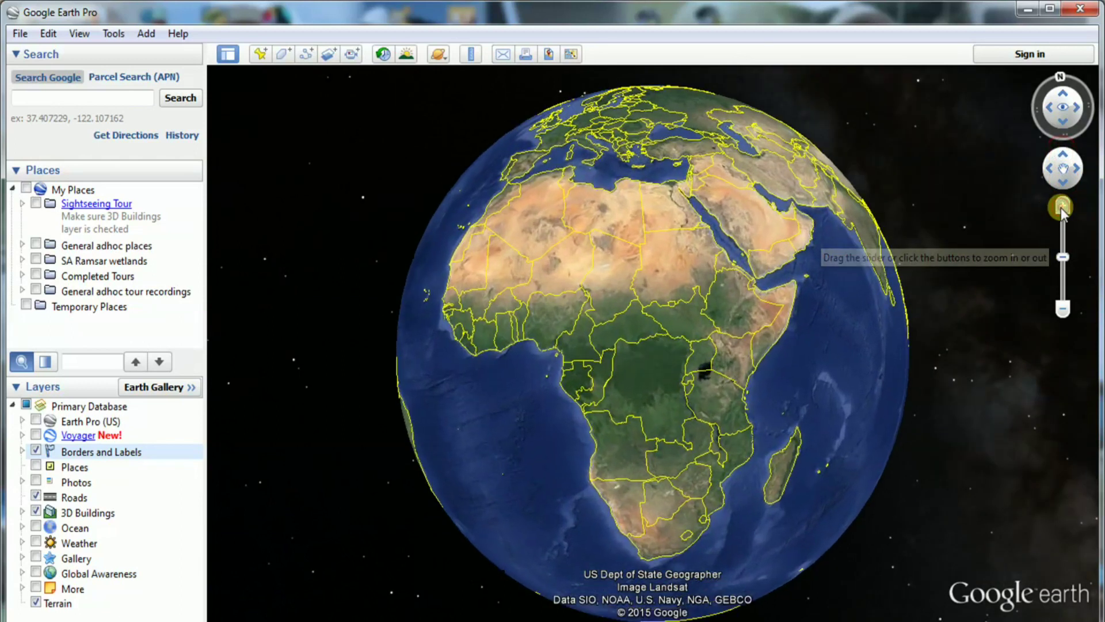
{"action": "left_click", "coordinate": [1063, 307]}
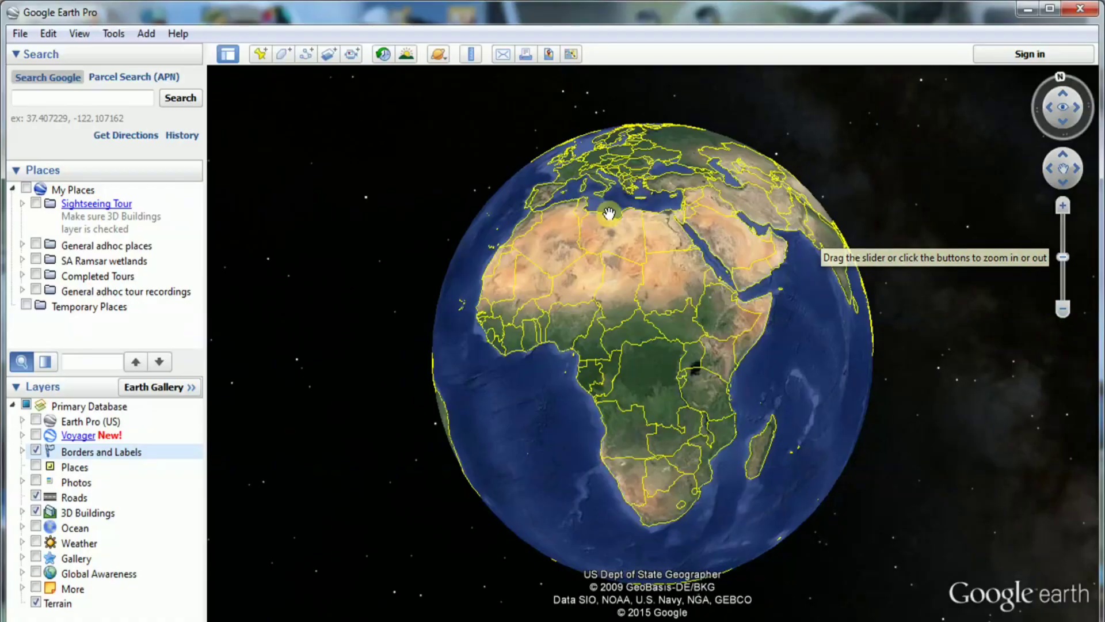
{"action": "left_click", "coordinate": [147, 34]}
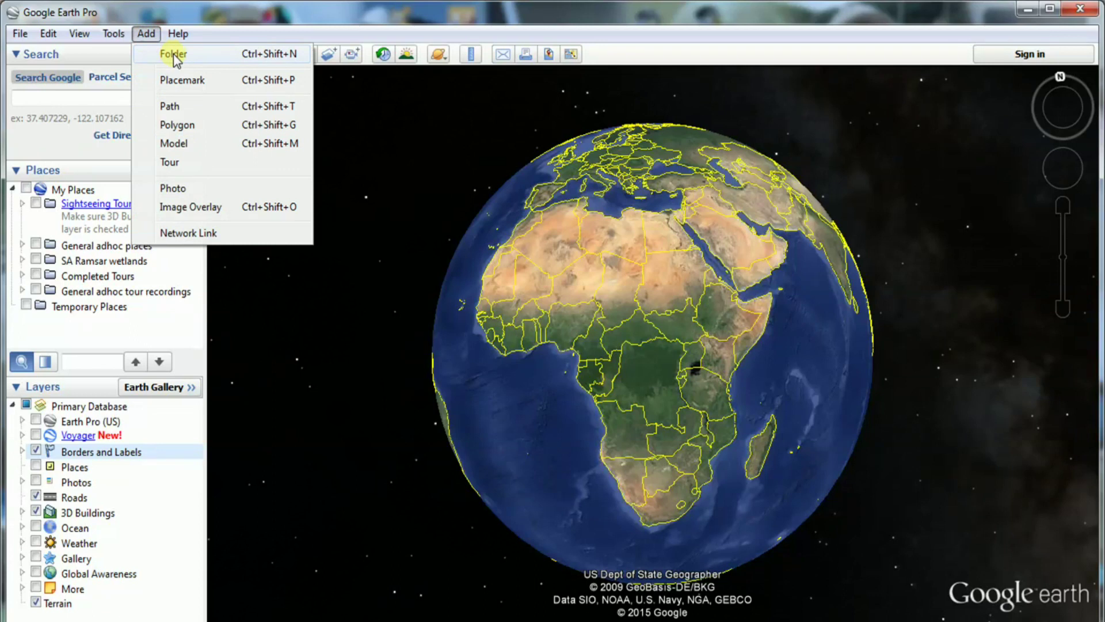
{"action": "left_click", "coordinate": [173, 55]}
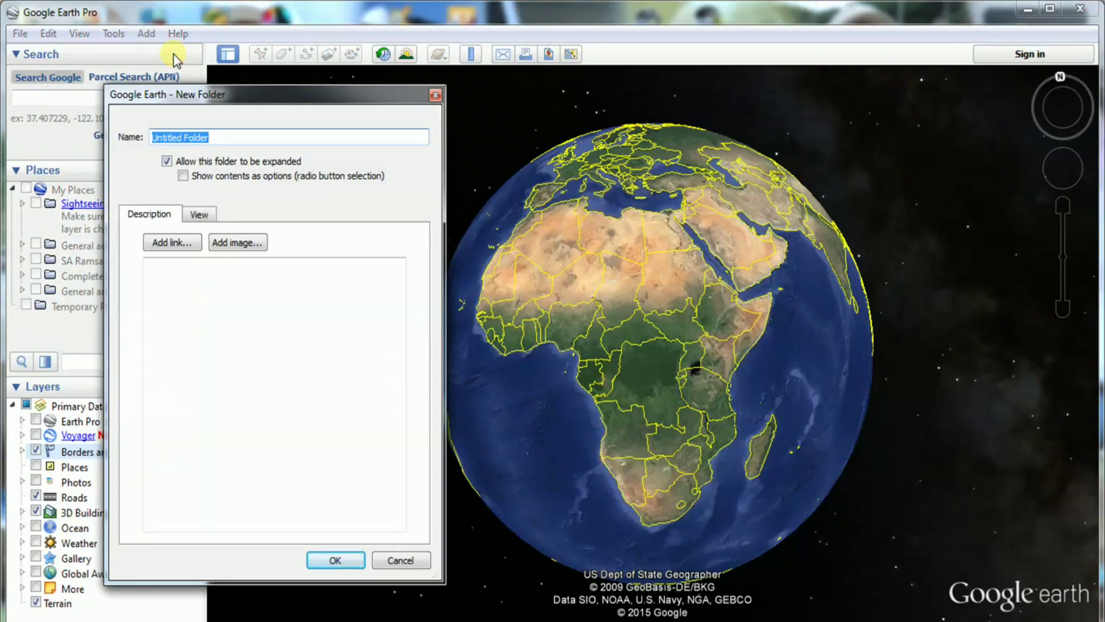
{"action": "left_click", "coordinate": [481, 110]}
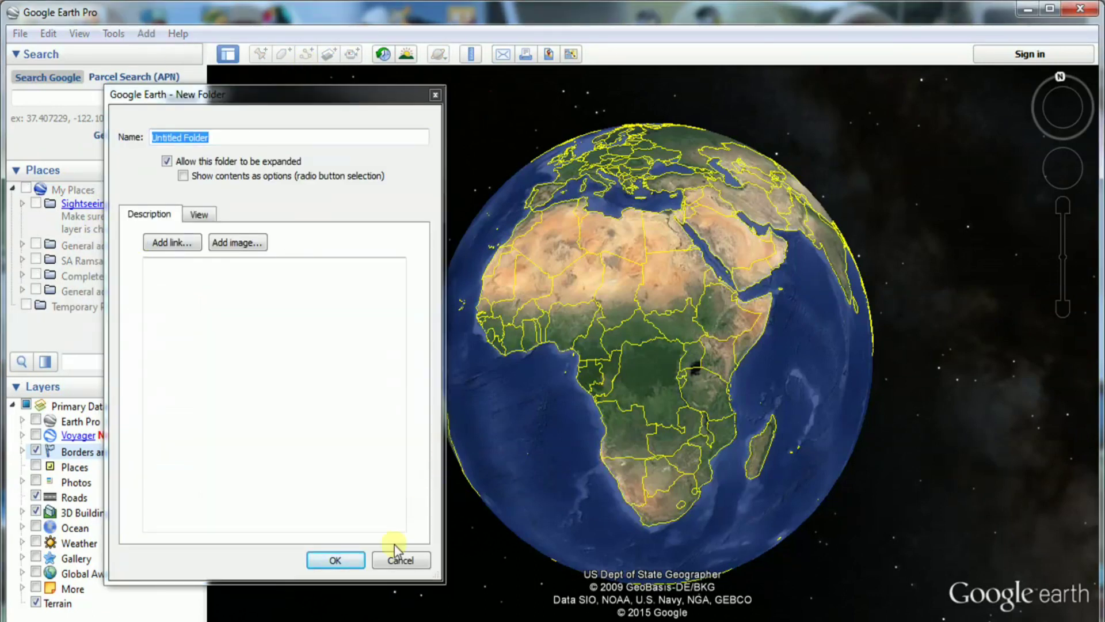
{"action": "left_click", "coordinate": [389, 561]}
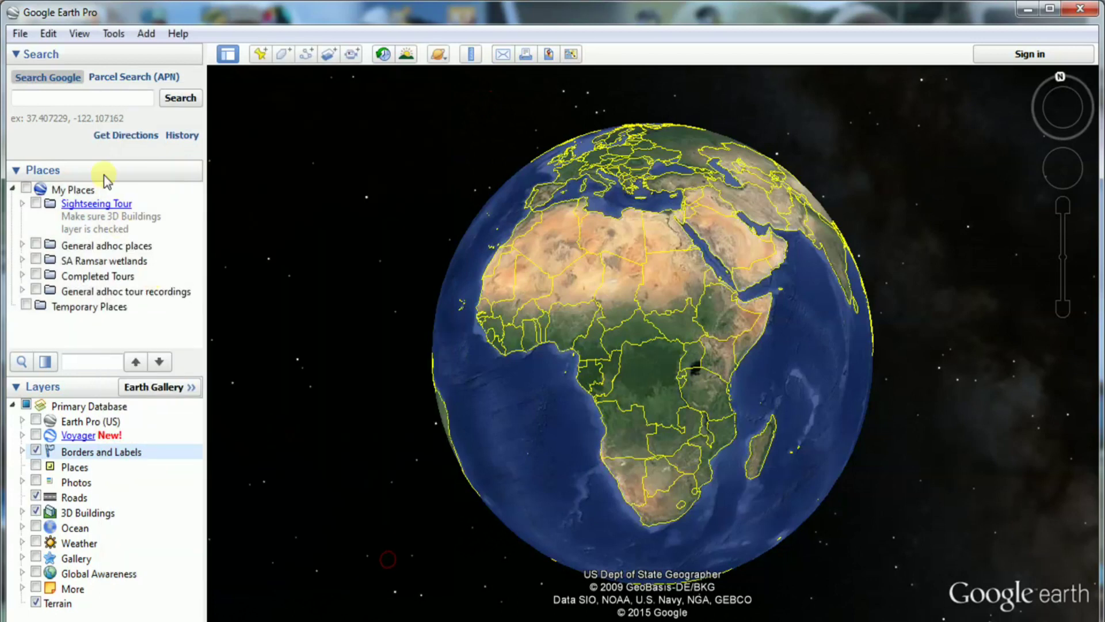
Create a folder under My Places named as the folder for the traveller's tour, and select it.
{"action": "right_click", "coordinate": [137, 189]}
{"action": "mouse_move", "coordinate": [172, 193]}
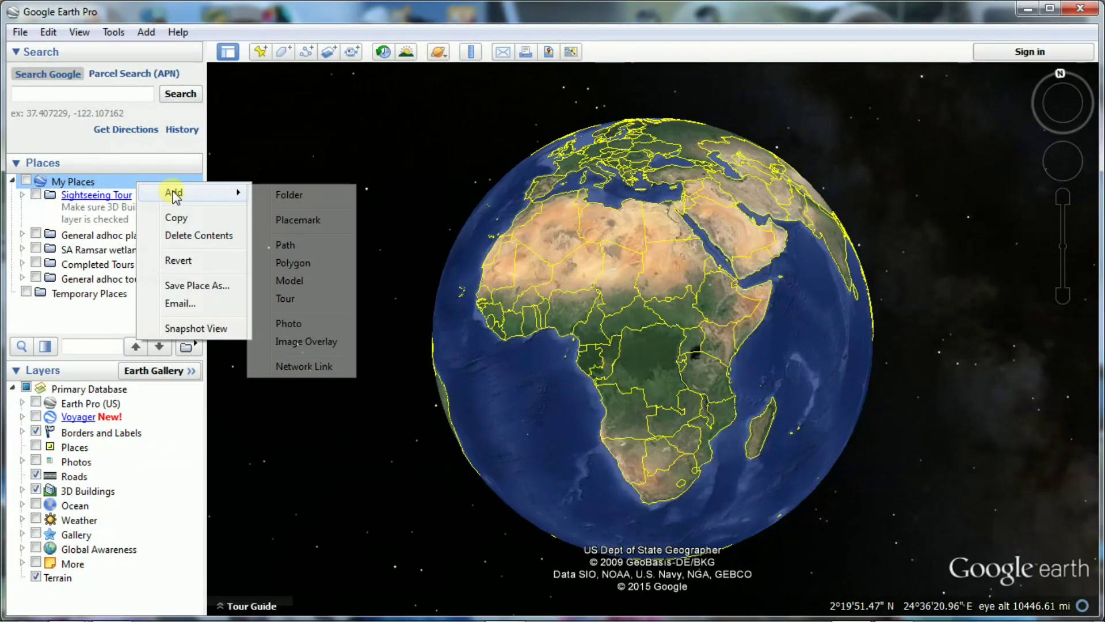
{"action": "left_click", "coordinate": [288, 195]}
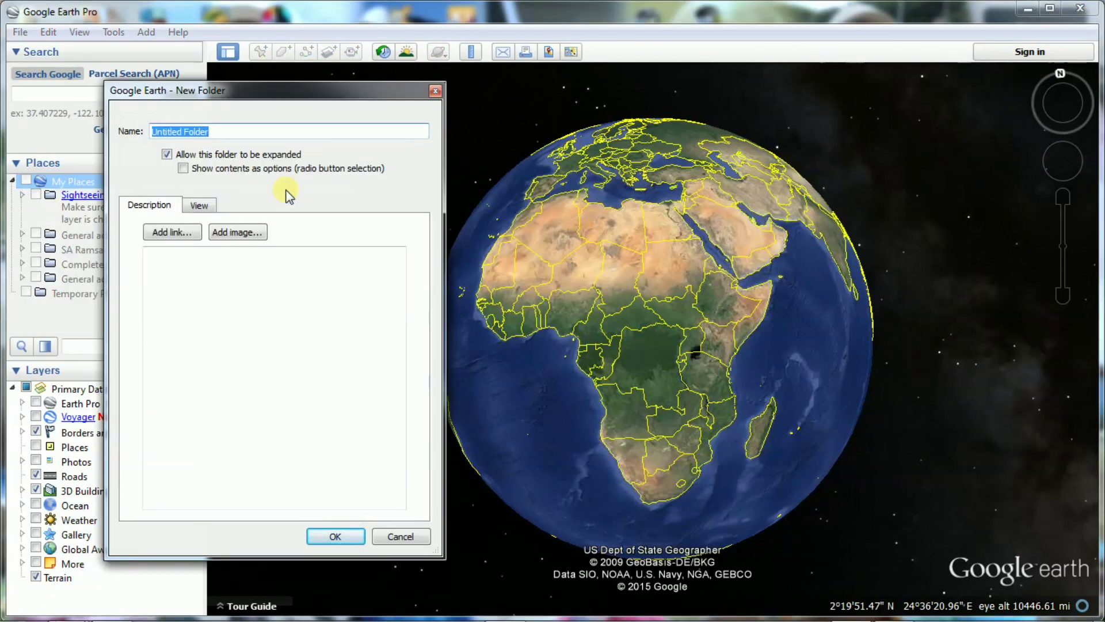
{"action": "type", "text": "Folder for Jack's Tour"}
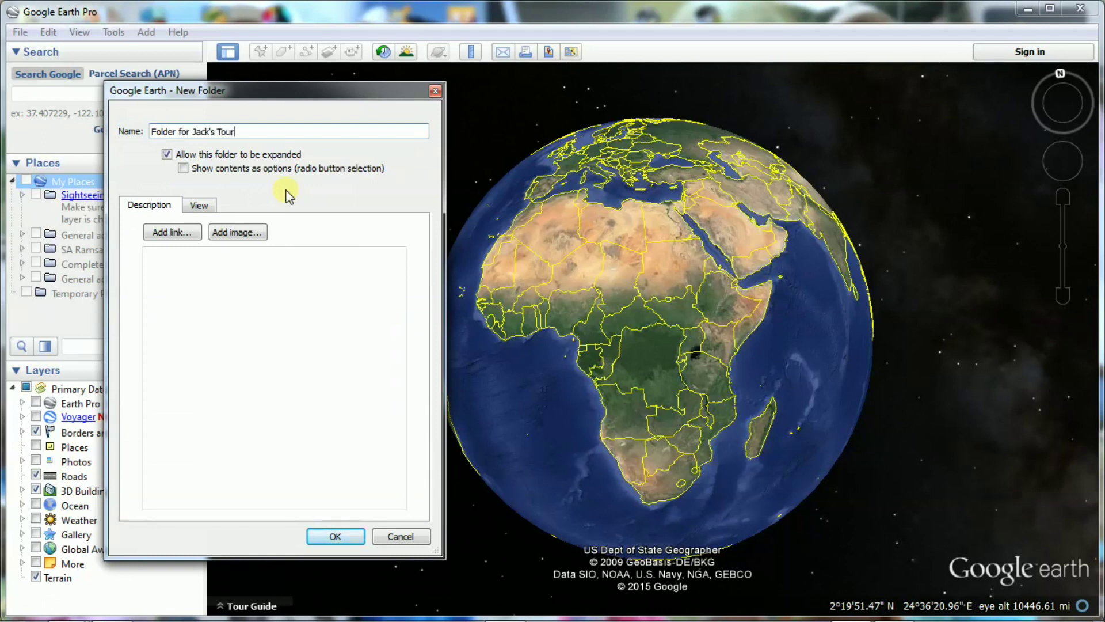
{"action": "left_click", "coordinate": [334, 537]}
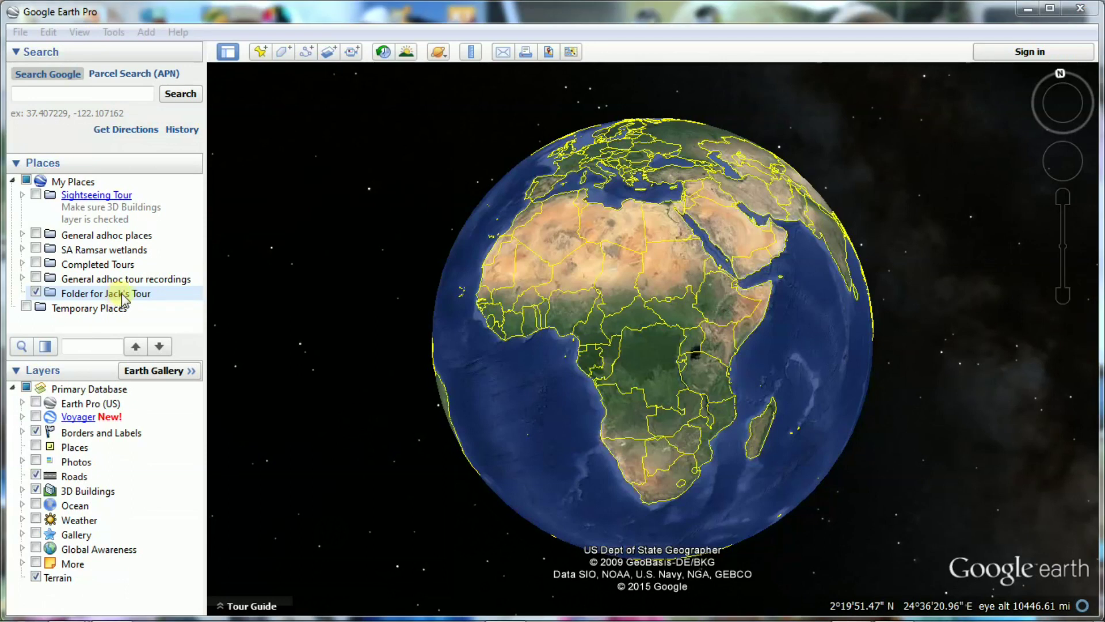
{"action": "left_click", "coordinate": [175, 294]}
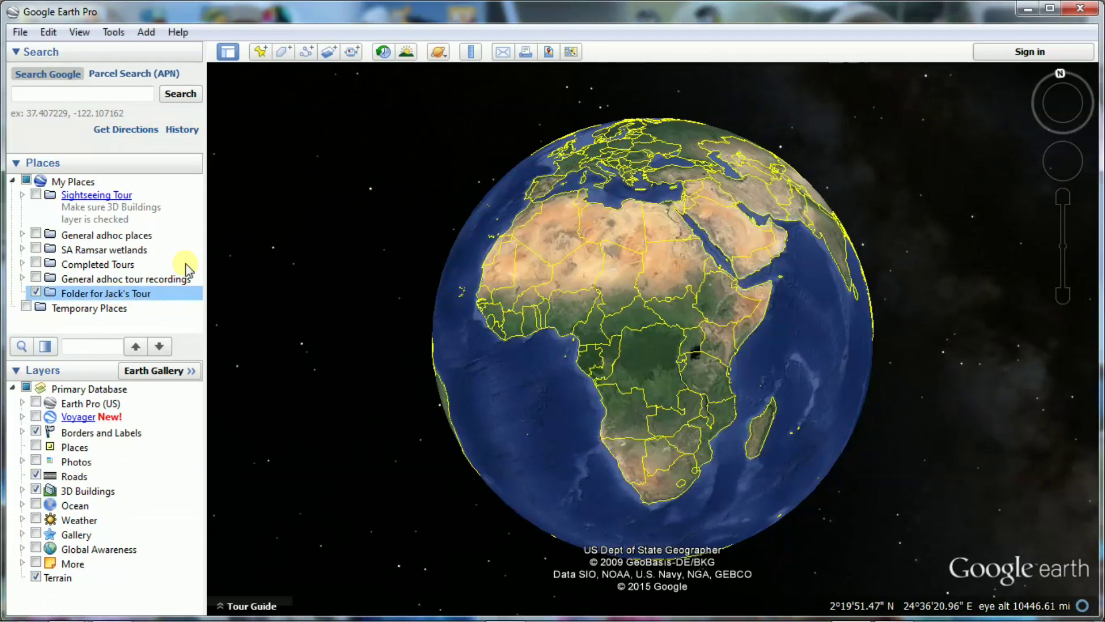
Search for Cape Town International Airport, Cape Town, South Africa, and fly to it.
{"action": "left_click", "coordinate": [112, 96]}
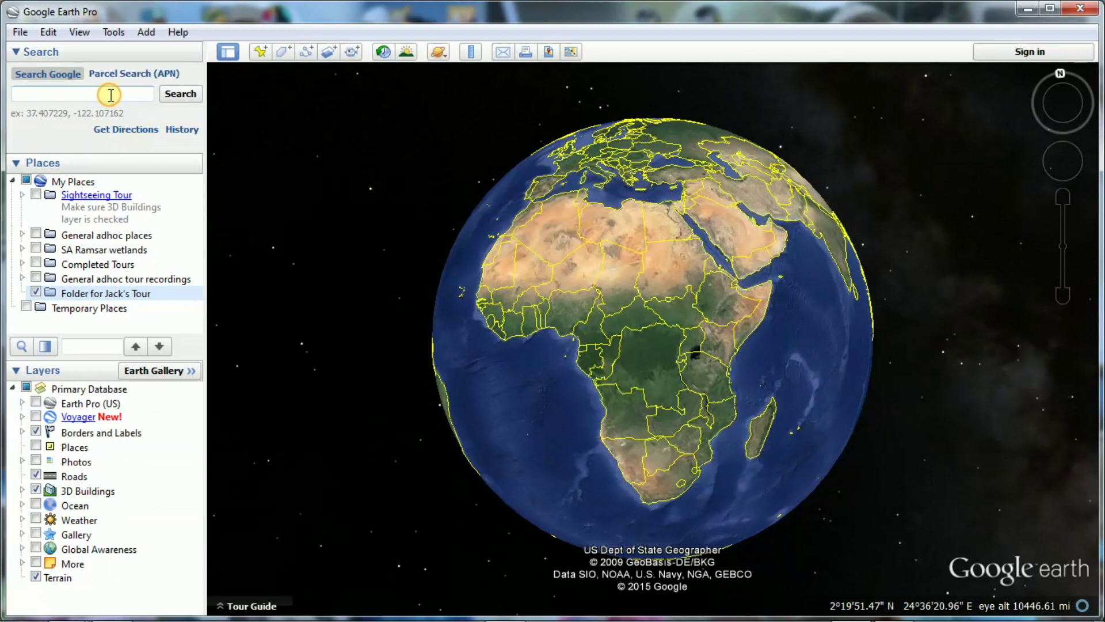
{"action": "type", "text": "Cape Tow"}
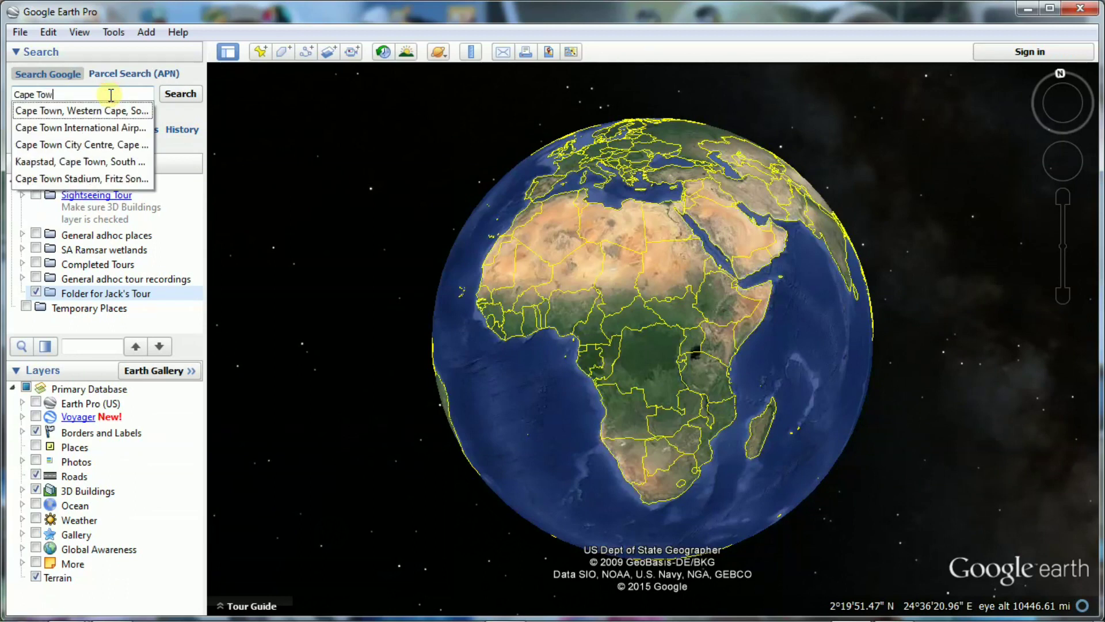
{"action": "type", "text": "n International"}
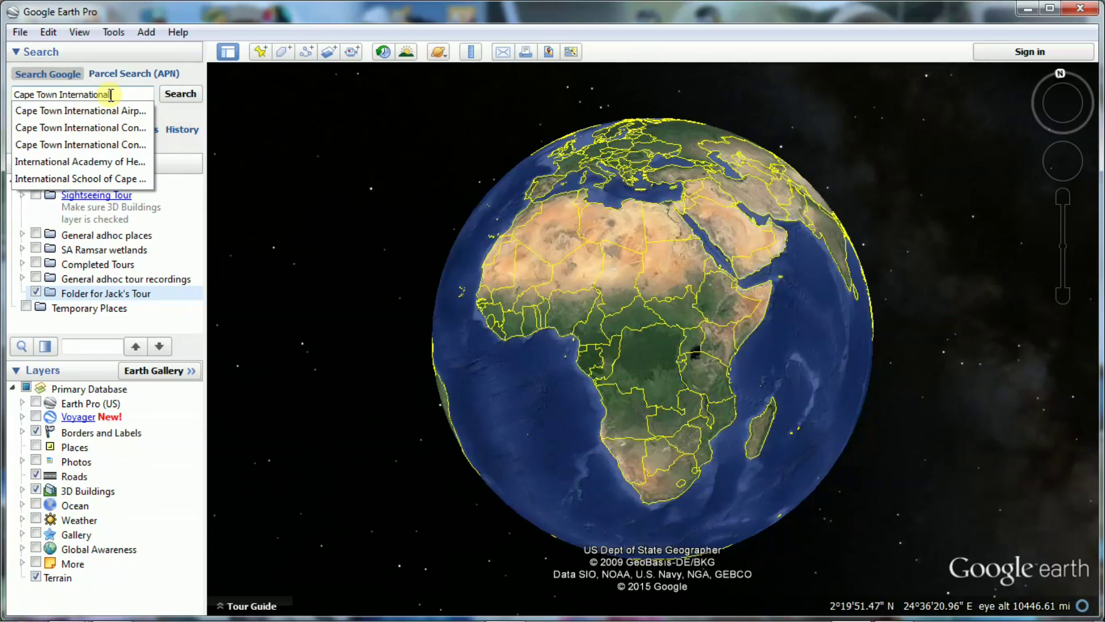
{"action": "left_click", "coordinate": [111, 111]}
{"action": "left_click", "coordinate": [182, 97]}
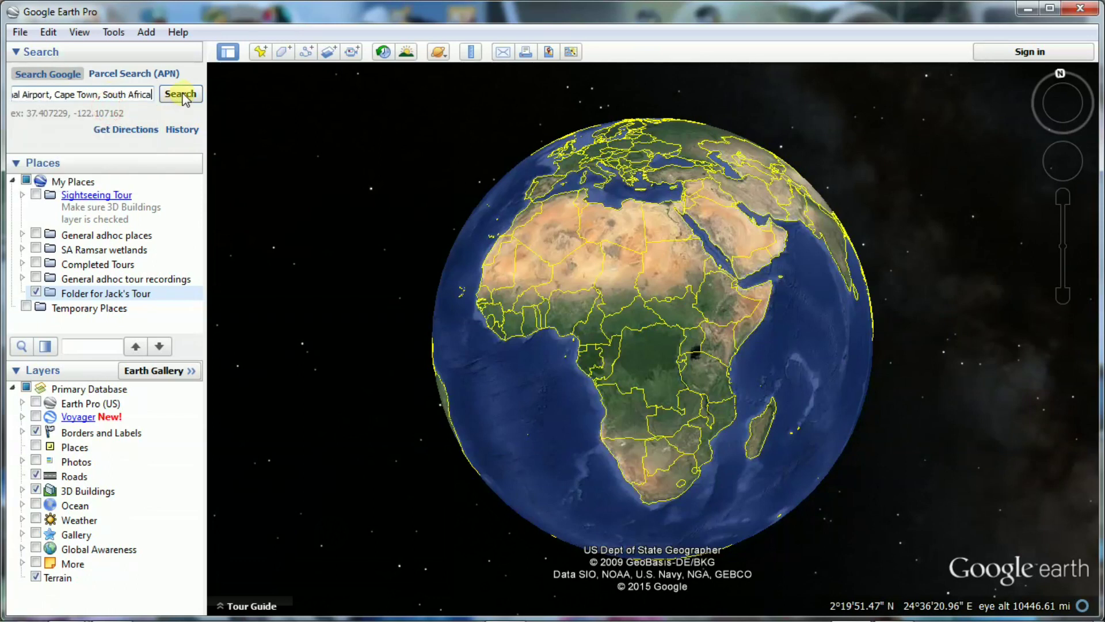
{"action": "left_click", "coordinate": [182, 96]}
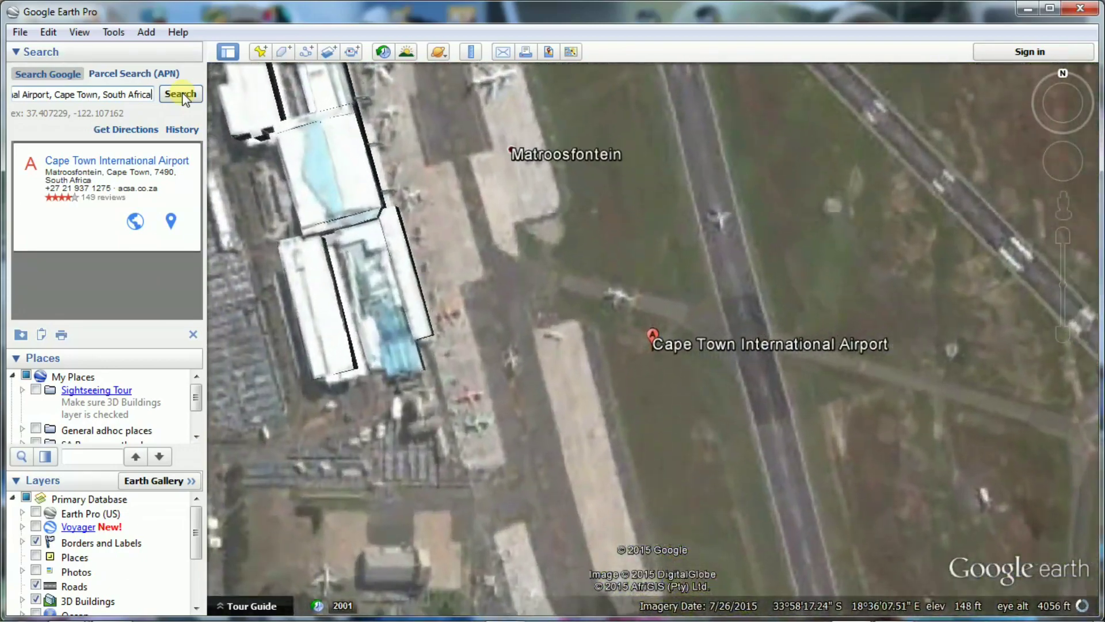
Add a placemark on the airport terminal buildings at about 33°58'18.56"S, 18°35'49.22"E and name it Cape Town International Airport.
{"action": "scroll", "coordinate": [585, 353], "scroll_direction": "down", "scroll_amount": 3}
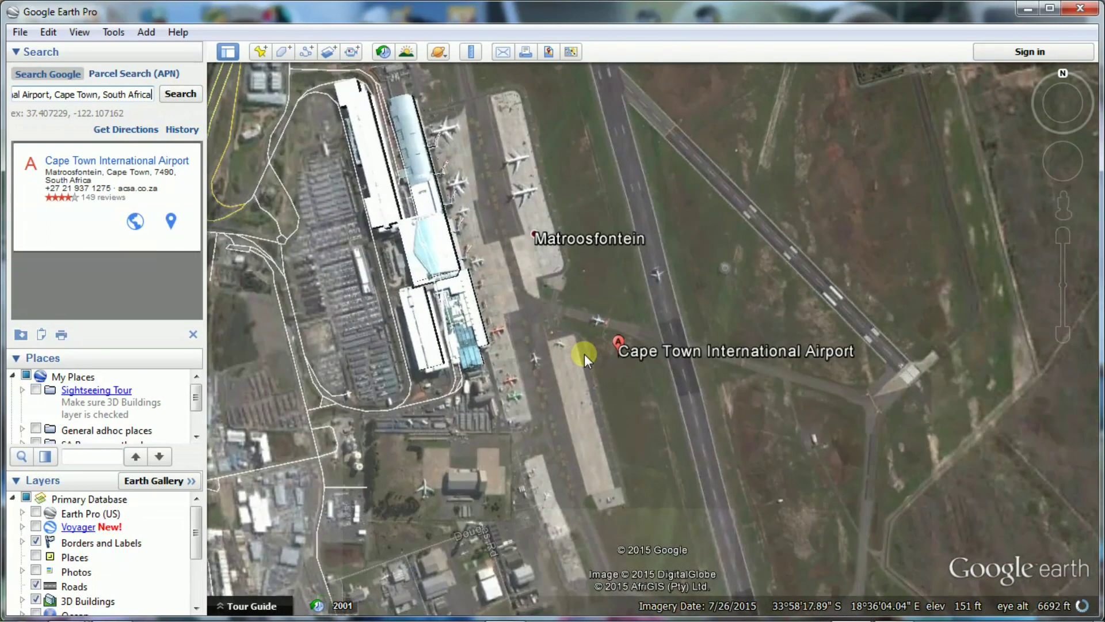
{"action": "scroll", "coordinate": [585, 354], "scroll_direction": "down", "scroll_amount": 3}
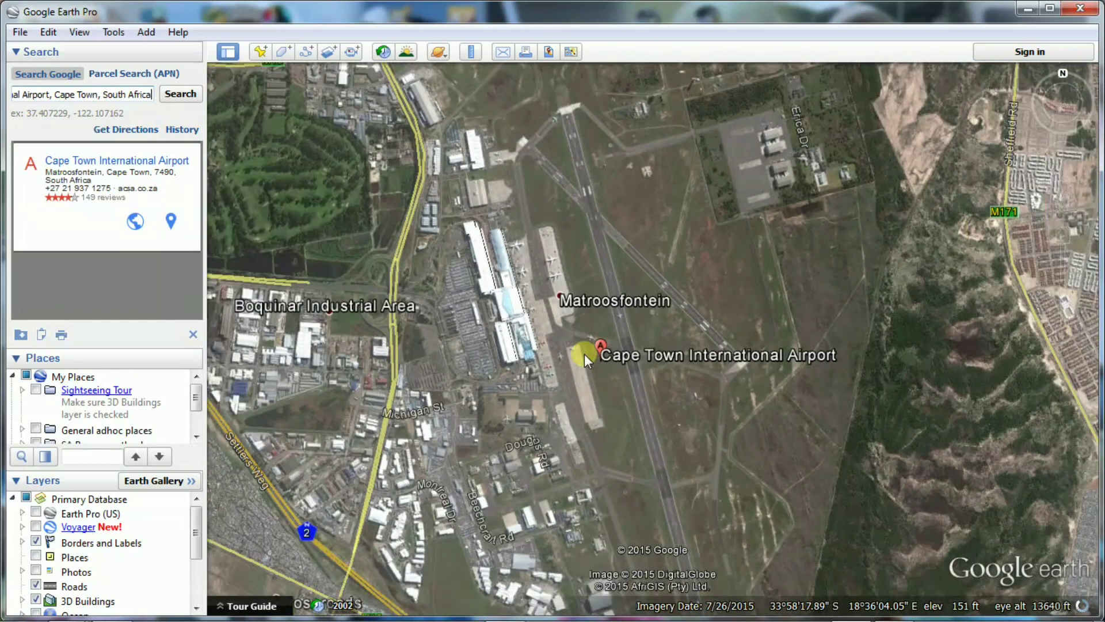
{"action": "scroll", "coordinate": [585, 353], "scroll_direction": "down", "scroll_amount": 1}
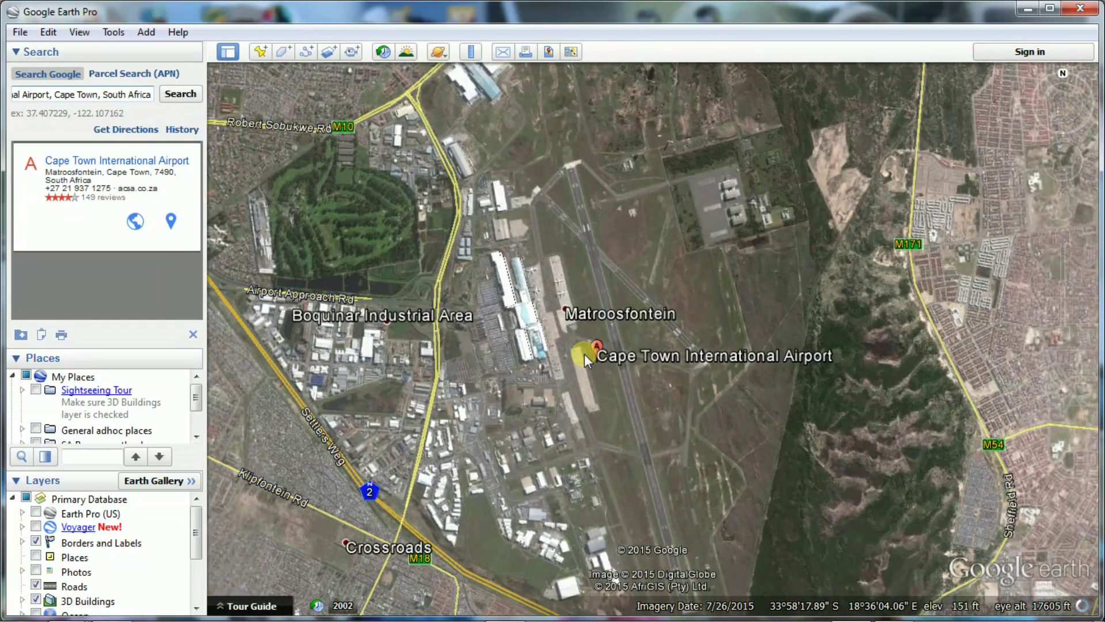
{"action": "scroll", "coordinate": [584, 353], "scroll_direction": "down", "scroll_amount": 1}
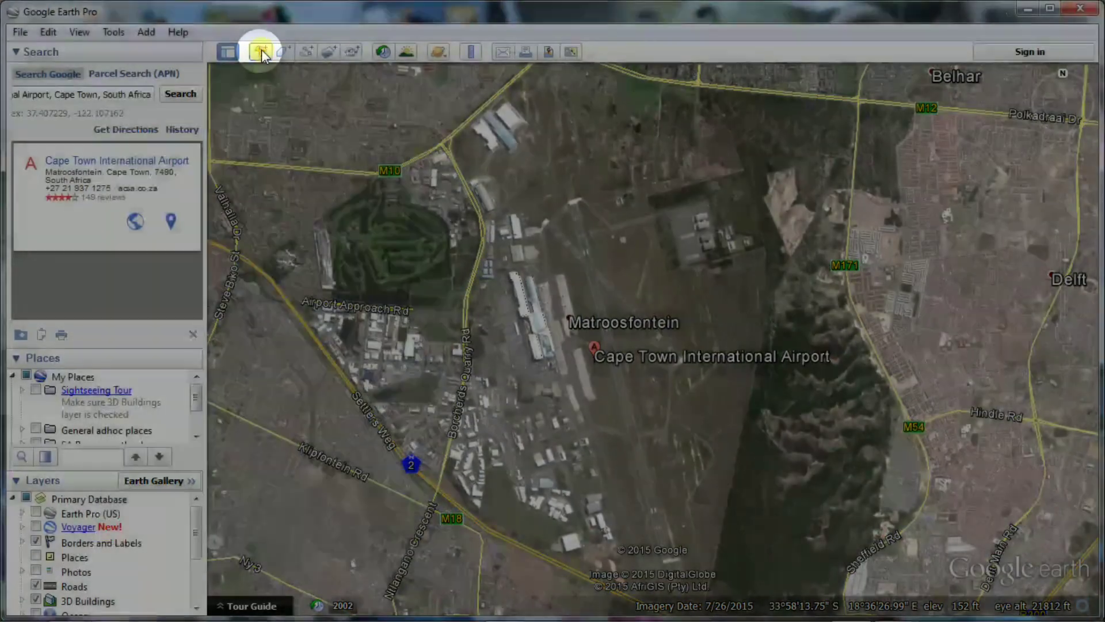
{"action": "left_click", "coordinate": [261, 49]}
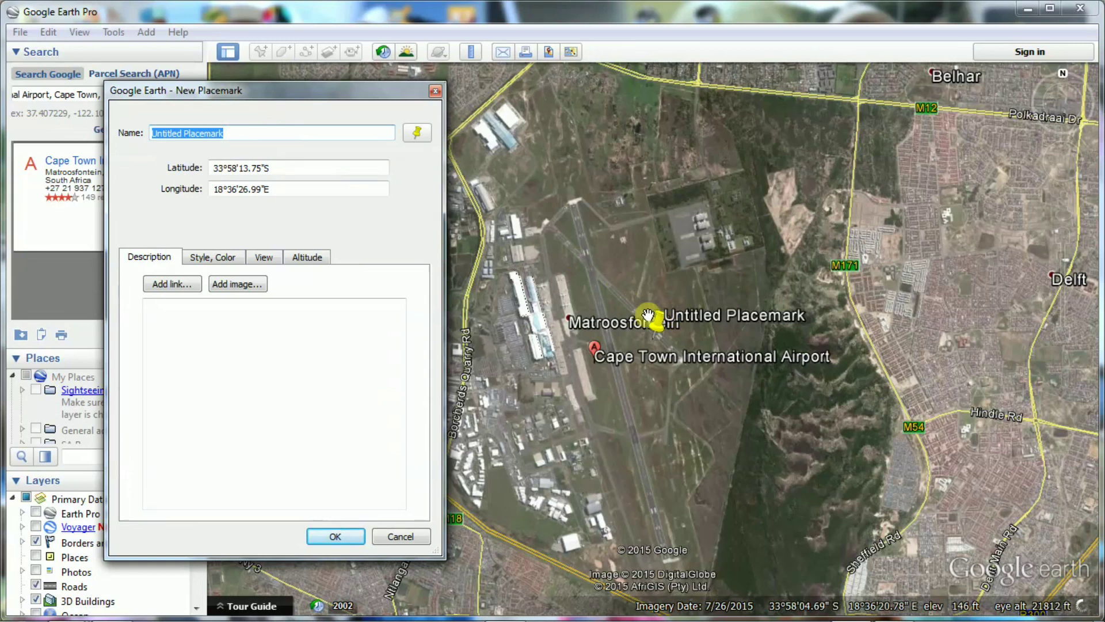
{"action": "left_click_drag", "start_coordinate": [658, 325], "coordinate": [541, 361]}
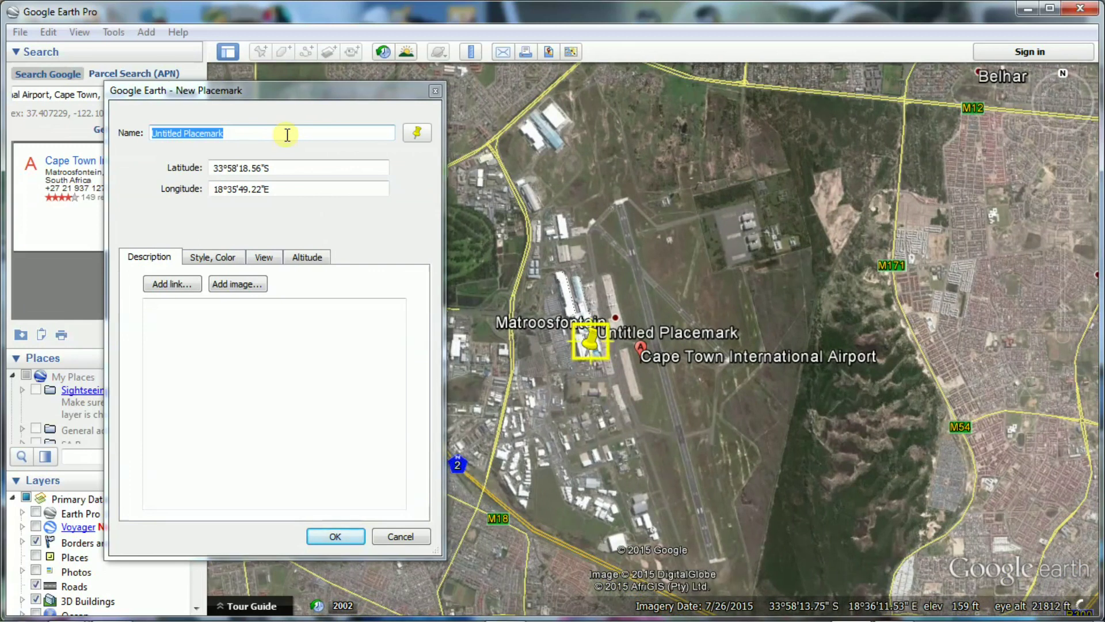
{"action": "type", "text": "Cap"}
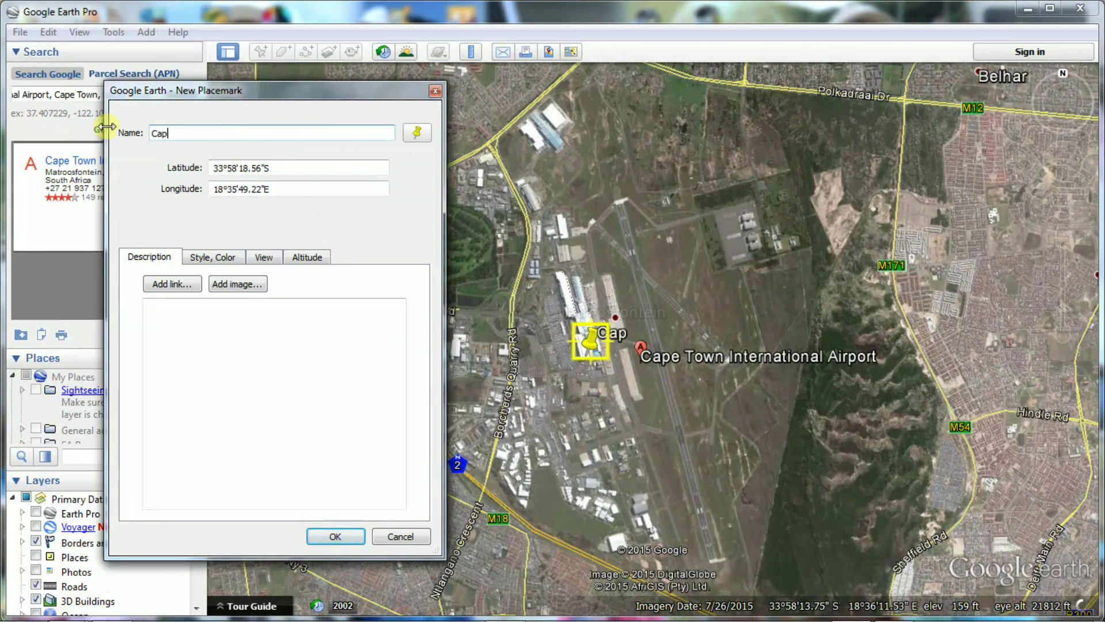
{"action": "type", "text": "e Town International Airport"}
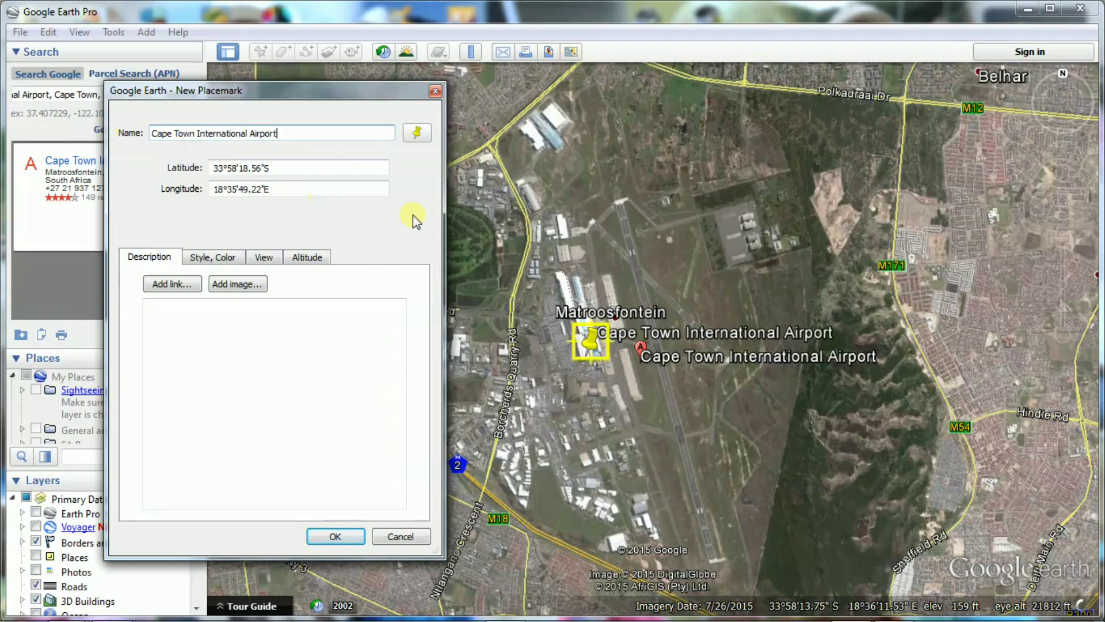
Set the Cape Town International Airport placemark to show no icon and save it.
{"action": "left_click", "coordinate": [417, 133]}
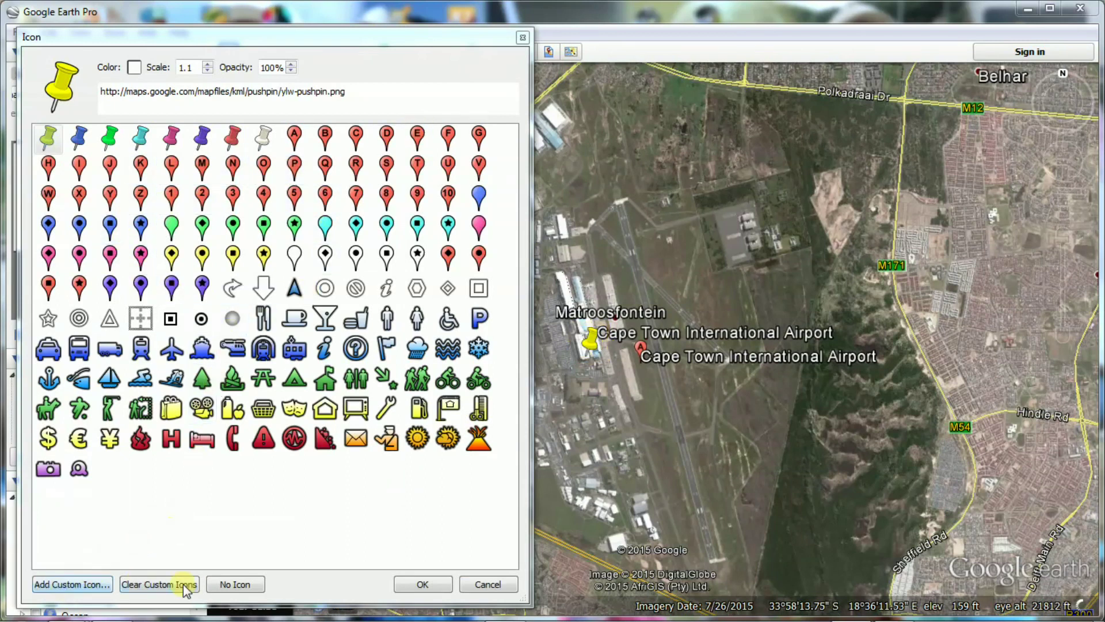
{"action": "left_click", "coordinate": [235, 584]}
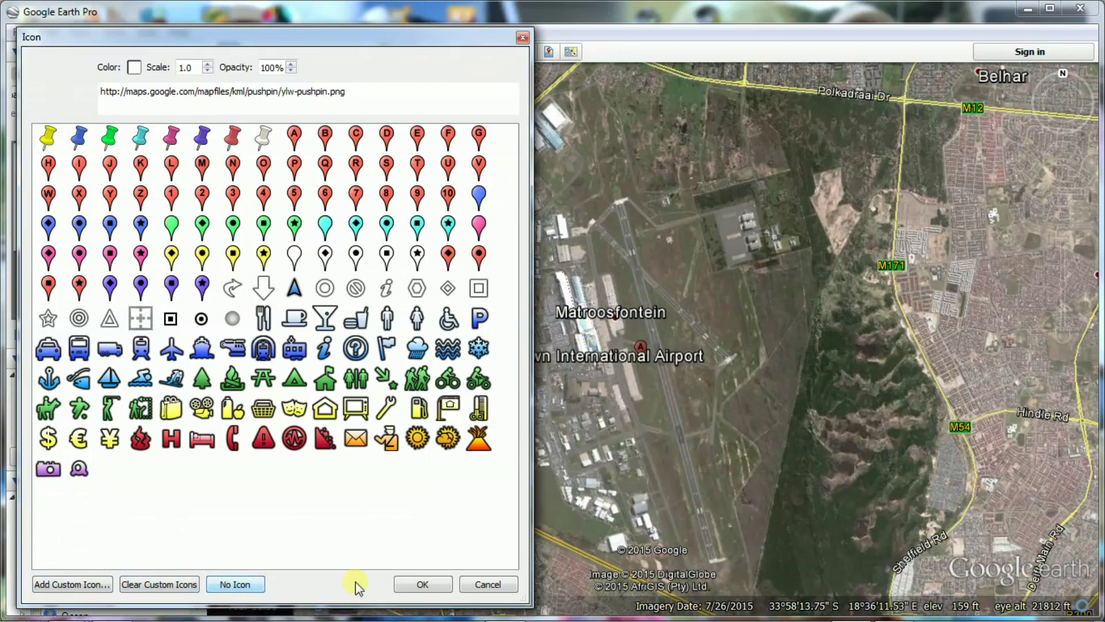
{"action": "left_click", "coordinate": [406, 584]}
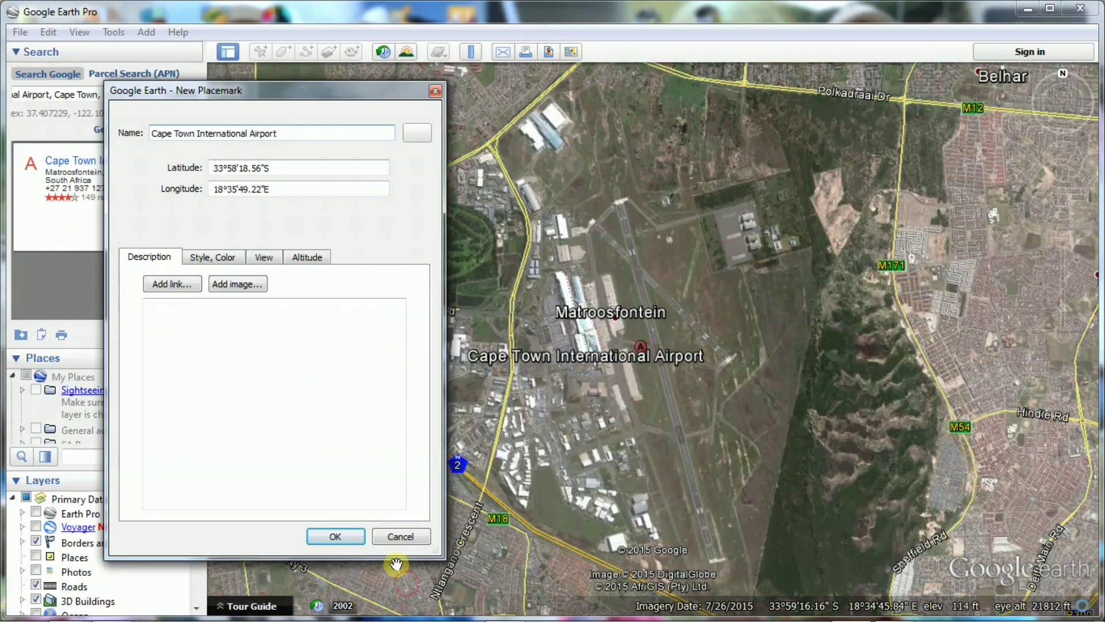
{"action": "left_click", "coordinate": [336, 536]}
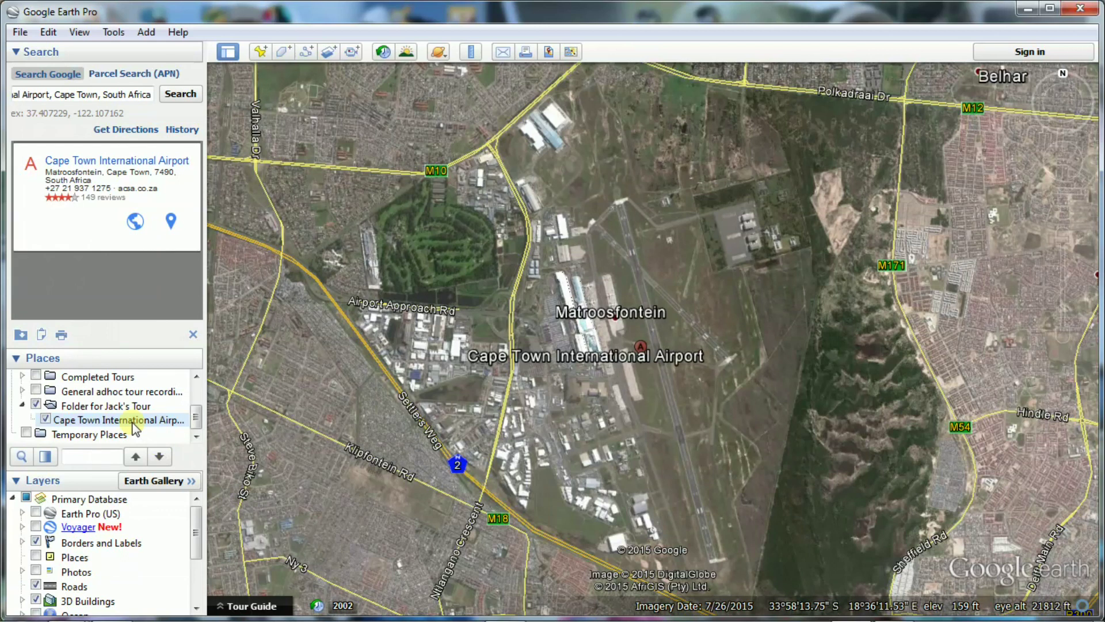
Select the traveller's tour folder, search for V&A waterfront, and fly to the suggested Victoria Alfred Waterfront Mall on Dock Road.
{"action": "left_click", "coordinate": [159, 407]}
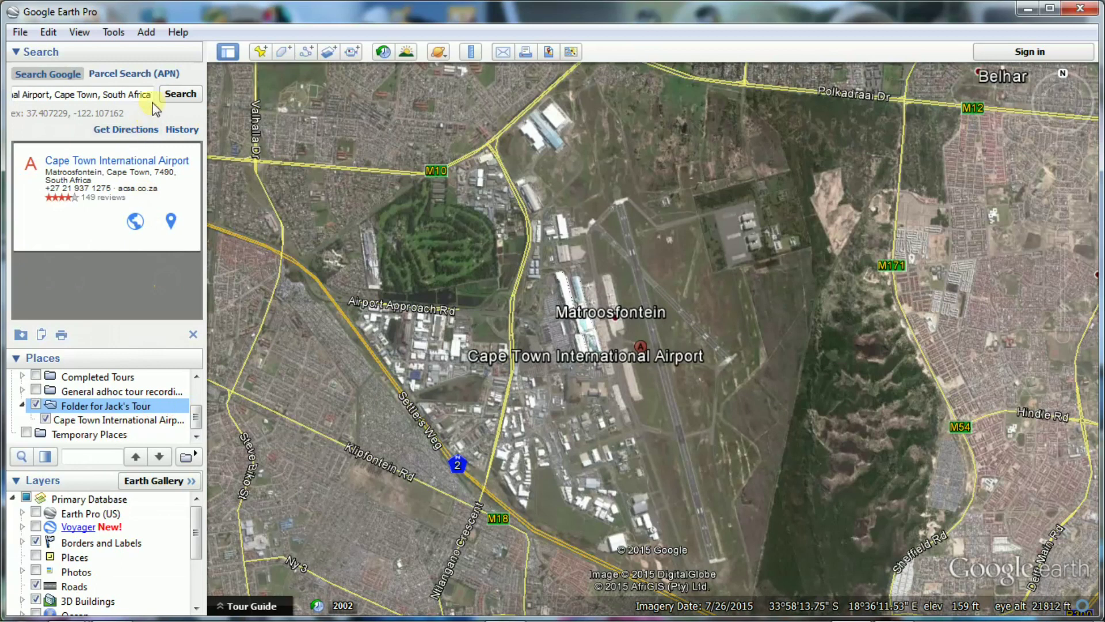
{"action": "left_click_drag", "start_coordinate": [153, 95], "coordinate": [21, 92]}
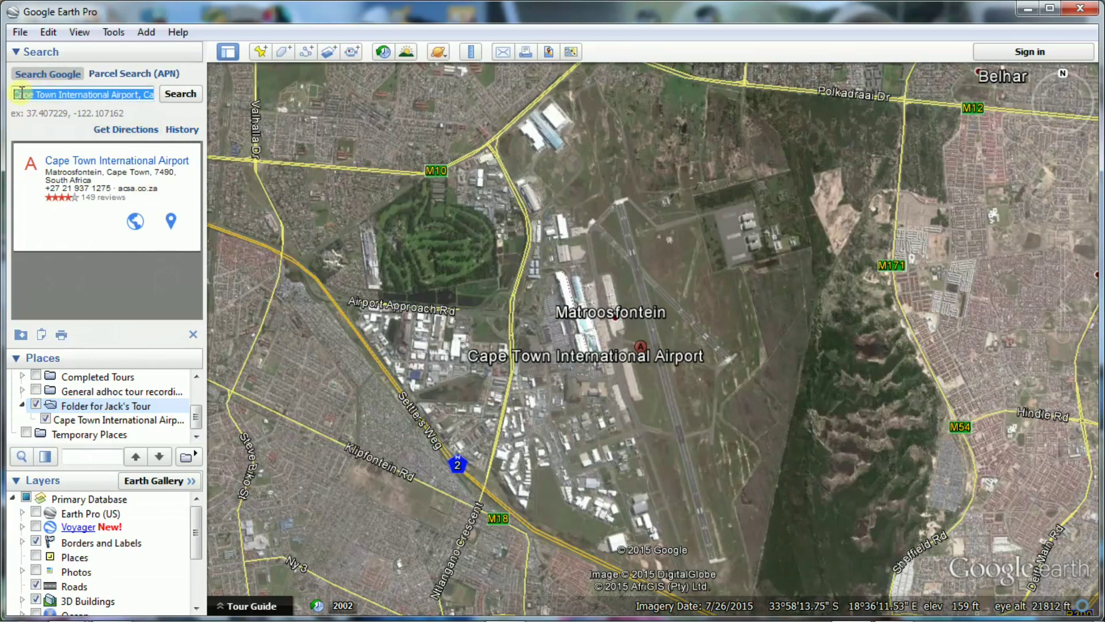
{"action": "type", "text": "V&A"}
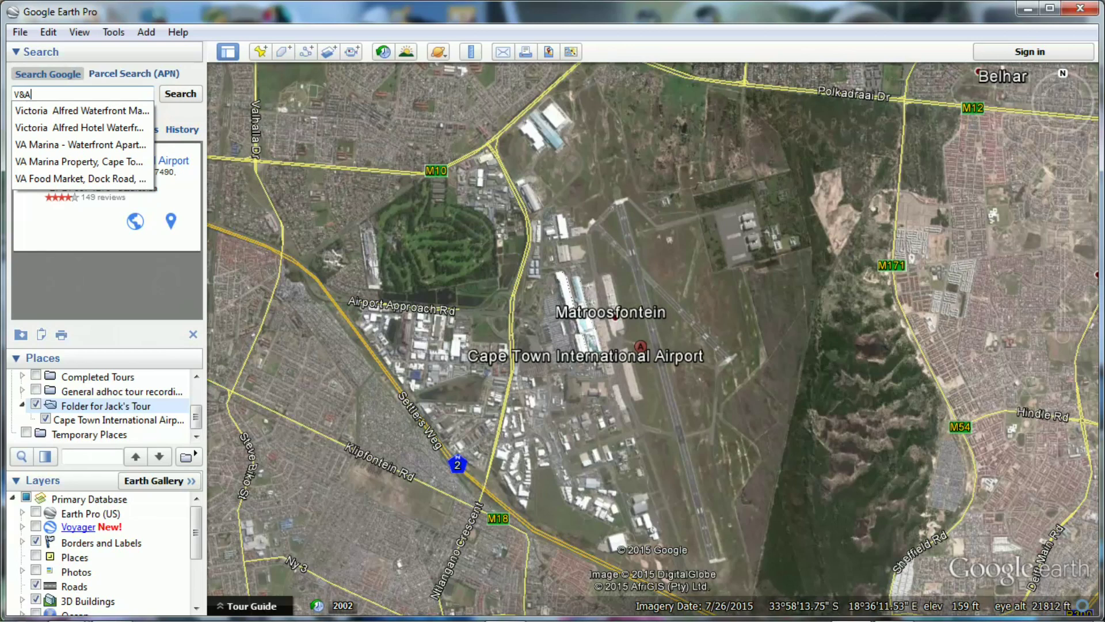
{"action": "type", "text": " waterfront"}
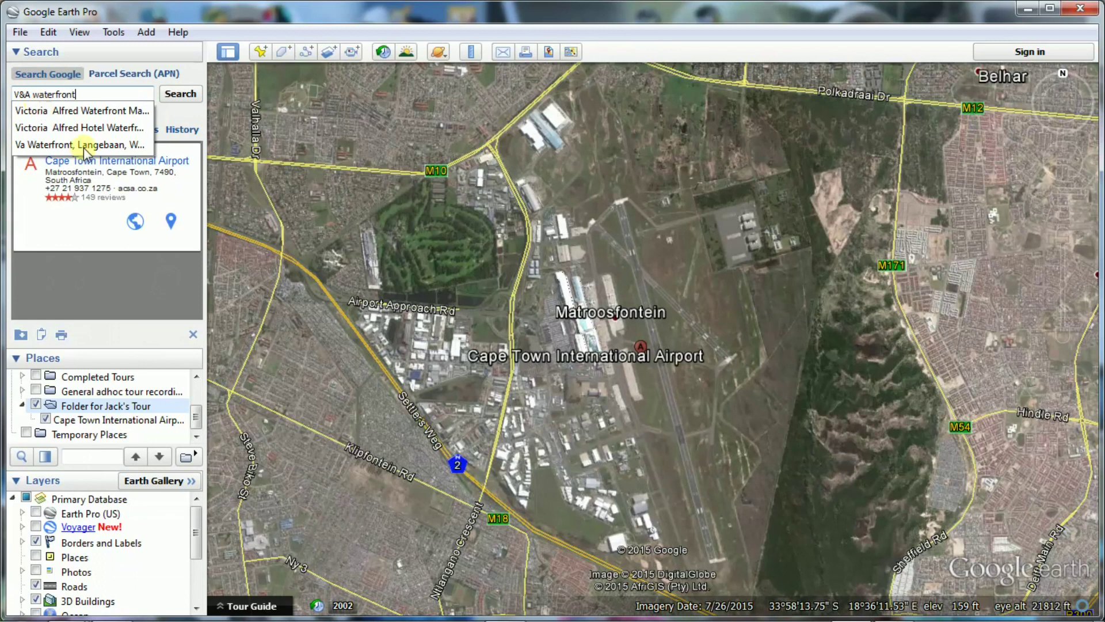
{"action": "left_click", "coordinate": [105, 115]}
{"action": "left_click", "coordinate": [180, 94]}
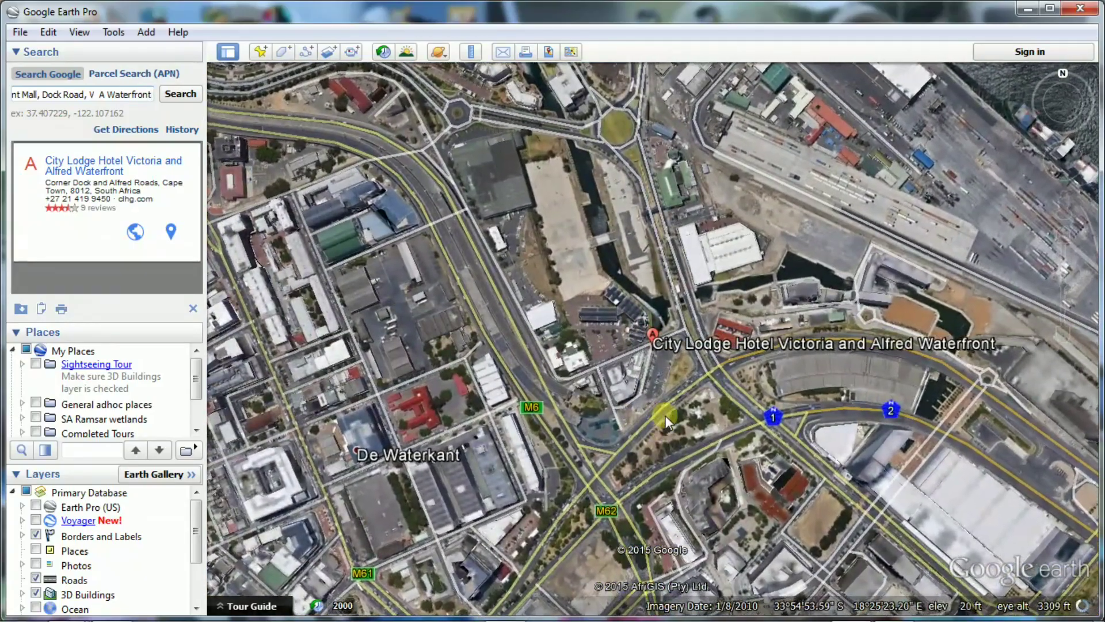
Frame the map at about 13.75 mi eye altitude to cover both the V&A Waterfront and Cape Town International Airport.
{"action": "scroll", "coordinate": [665, 416], "scroll_direction": "down", "scroll_amount": 3}
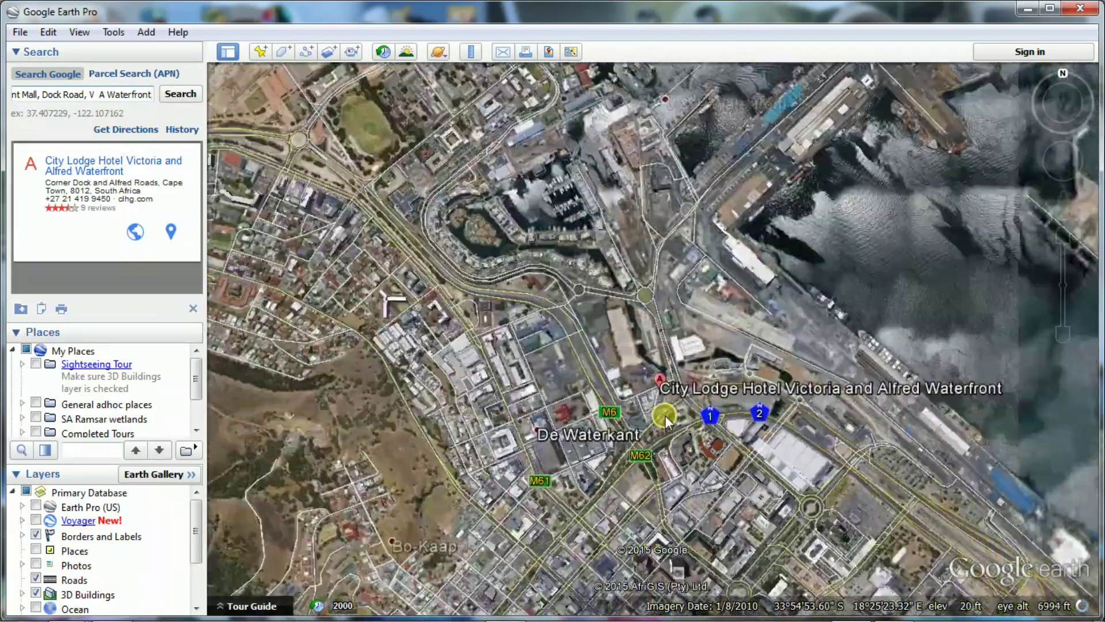
{"action": "scroll", "coordinate": [545, 343], "scroll_direction": "down", "scroll_amount": 3}
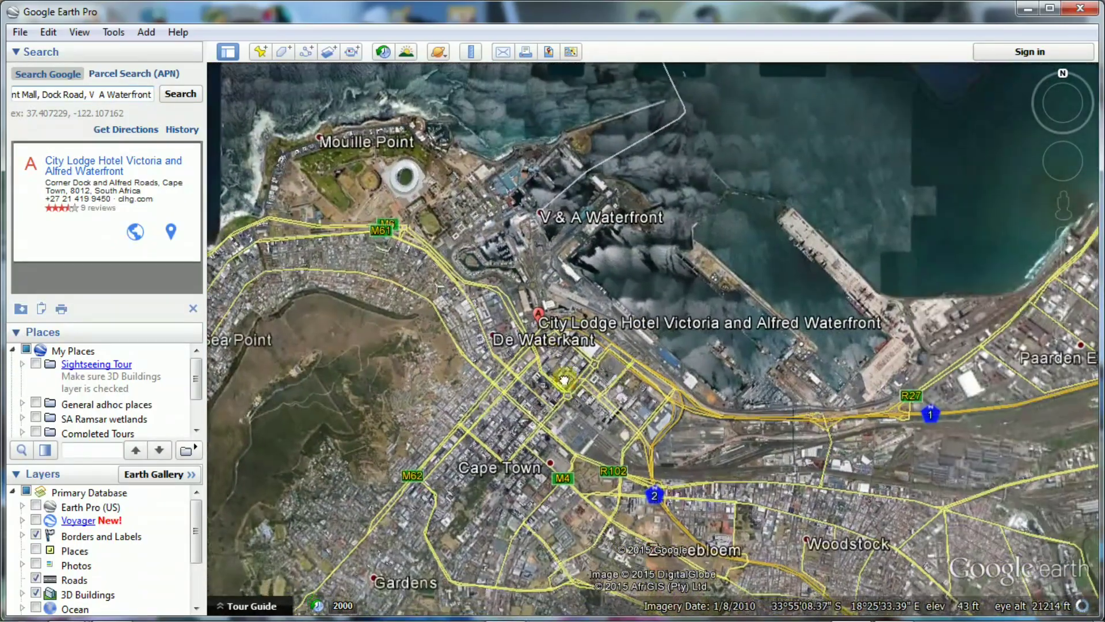
{"action": "left_click_drag", "start_coordinate": [564, 380], "coordinate": [408, 299]}
{"action": "scroll", "coordinate": [408, 299], "scroll_direction": "down", "scroll_amount": 2}
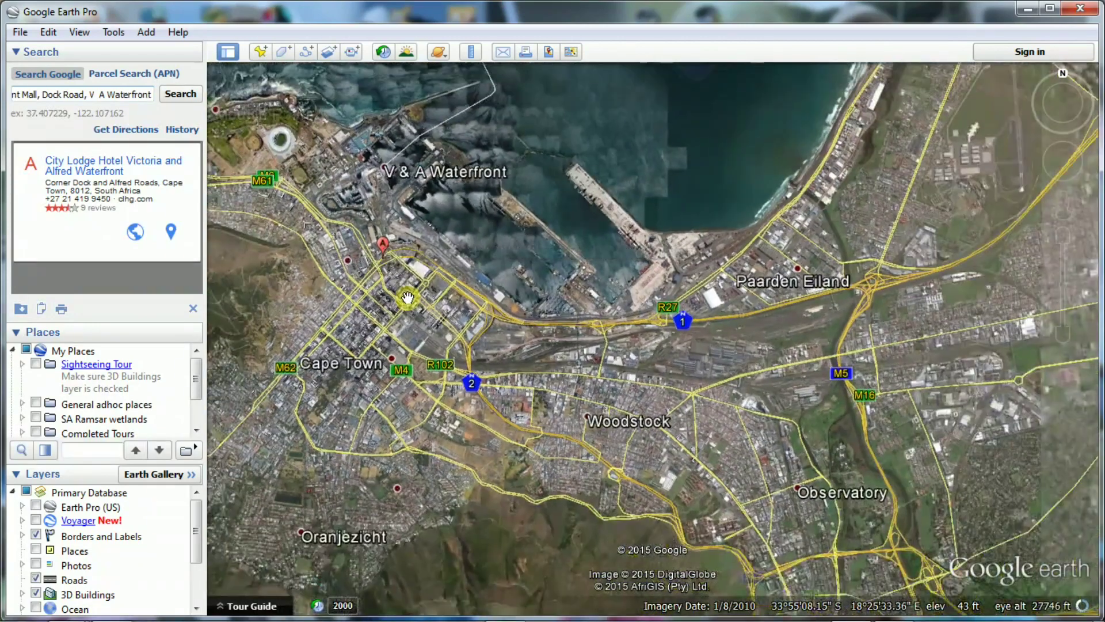
{"action": "scroll", "coordinate": [463, 332], "scroll_direction": "down", "scroll_amount": 1}
{"action": "left_click_drag", "start_coordinate": [462, 333], "coordinate": [395, 297]}
{"action": "scroll", "coordinate": [388, 285], "scroll_direction": "down", "scroll_amount": 2}
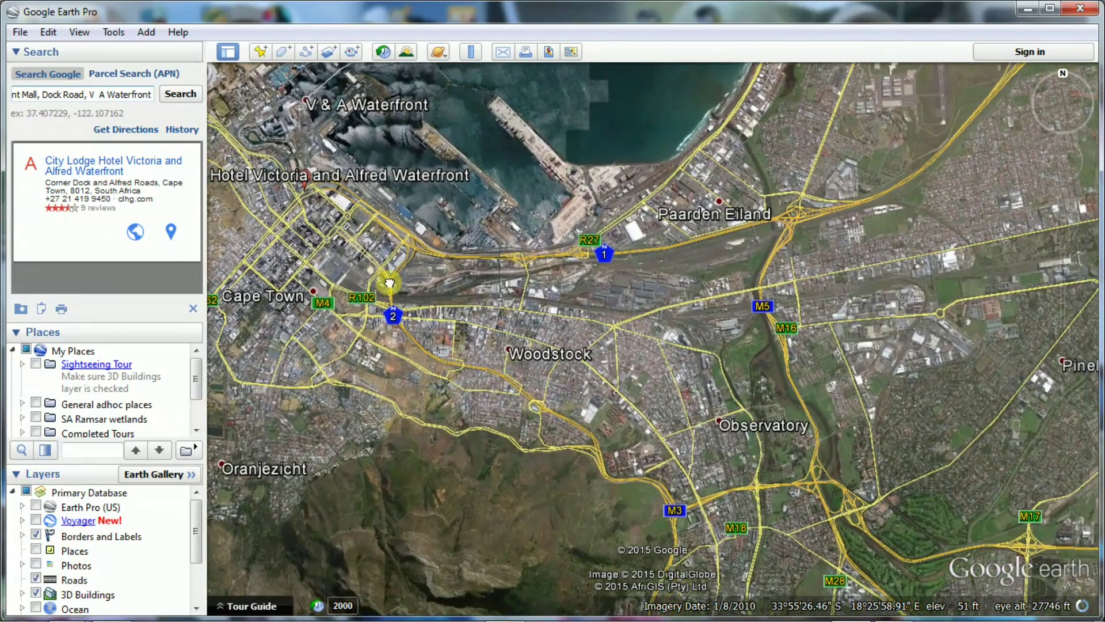
{"action": "scroll", "coordinate": [384, 280], "scroll_direction": "down", "scroll_amount": 3}
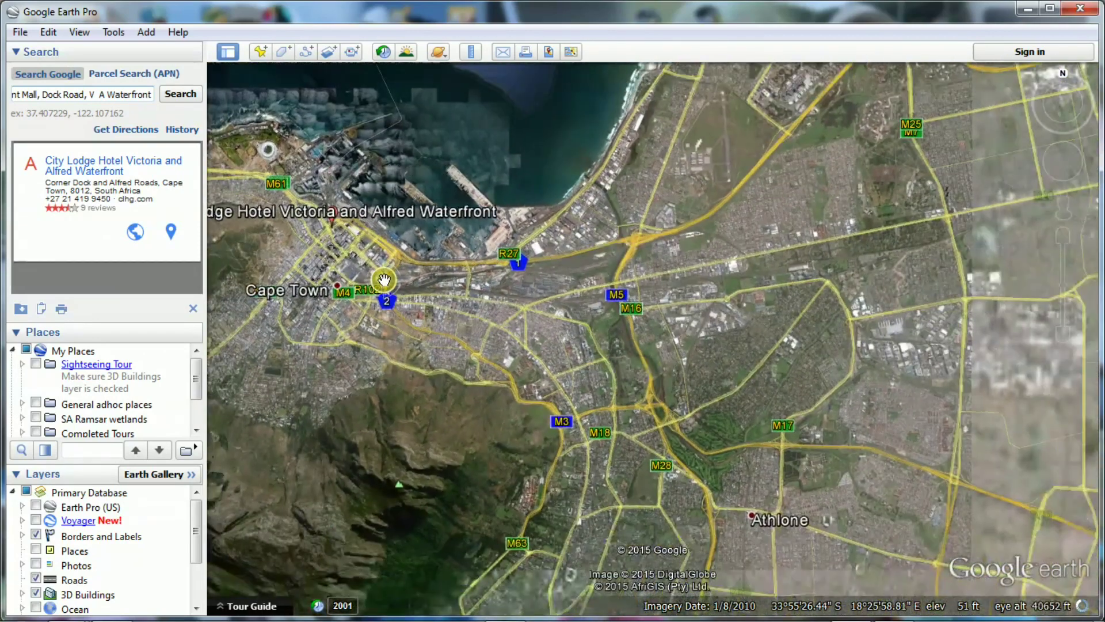
{"action": "scroll", "coordinate": [384, 280], "scroll_direction": "down", "scroll_amount": 1}
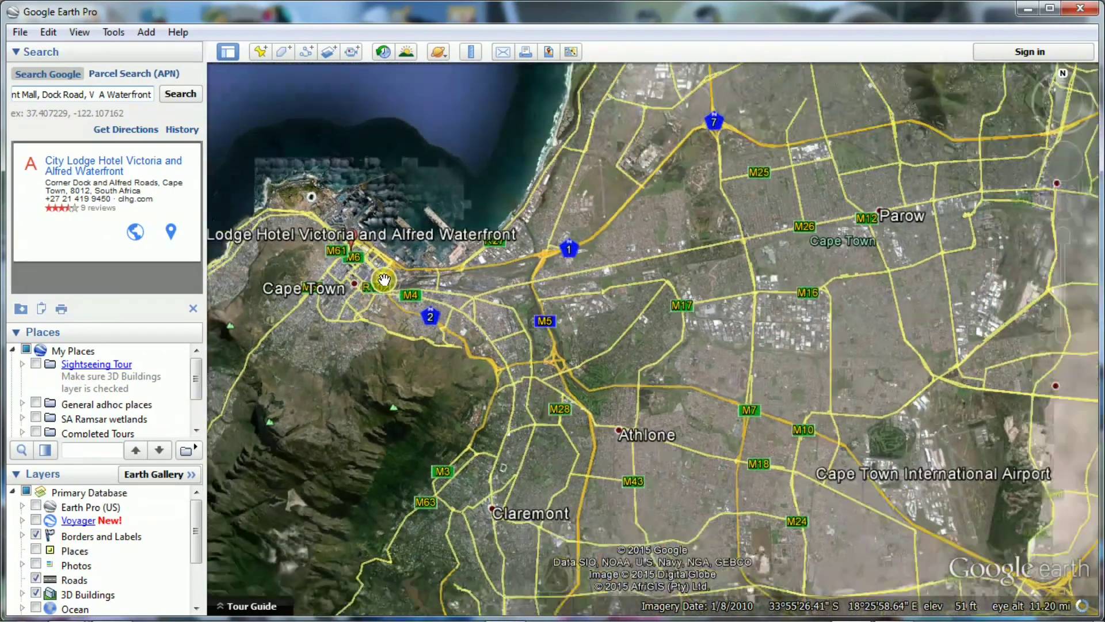
{"action": "scroll", "coordinate": [409, 309], "scroll_direction": "down", "scroll_amount": 1}
{"action": "left_click_drag", "start_coordinate": [410, 309], "coordinate": [419, 269]}
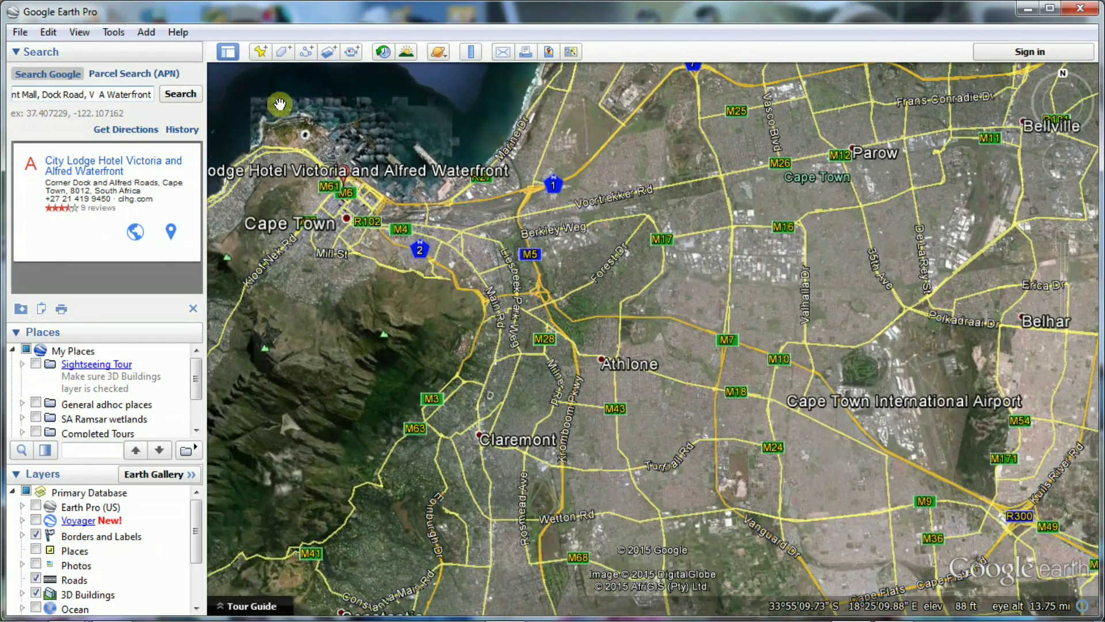
Add a placemark named V&A Waterfront hop from airport for the current view, save it, and hide it in the tour folder.
{"action": "left_click", "coordinate": [261, 50]}
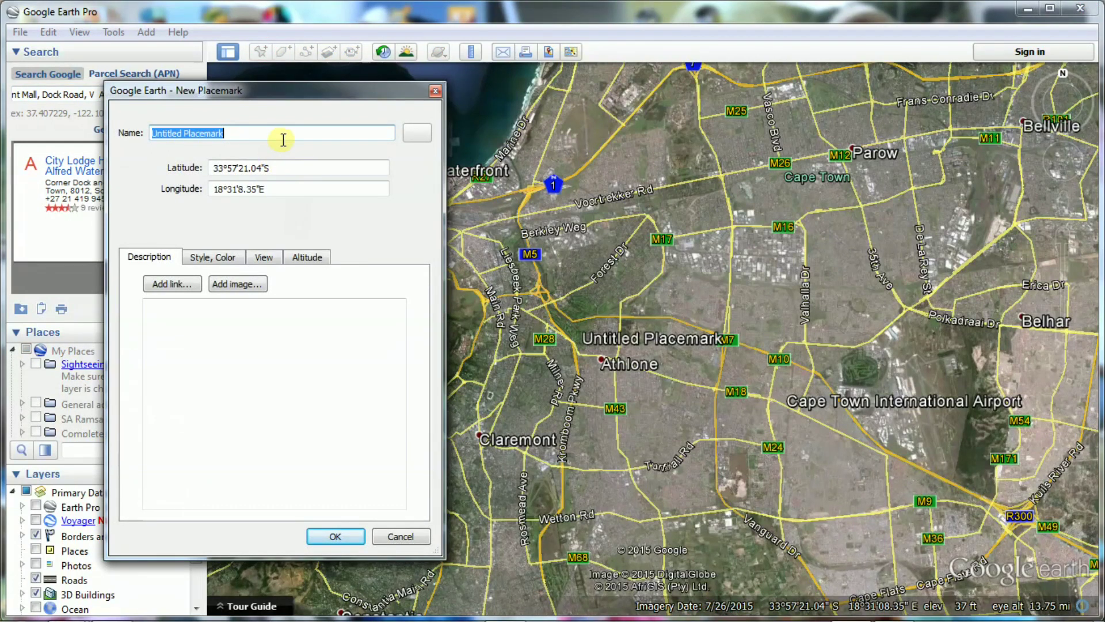
{"action": "type", "text": "V&A Waterfront "}
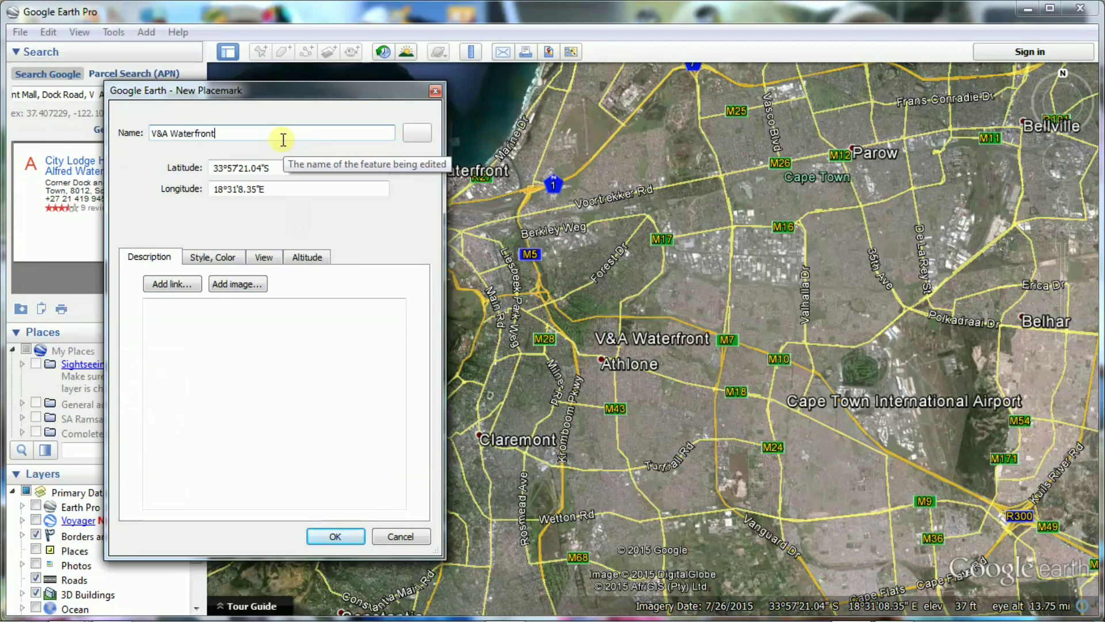
{"action": "type", "text": "hop from"}
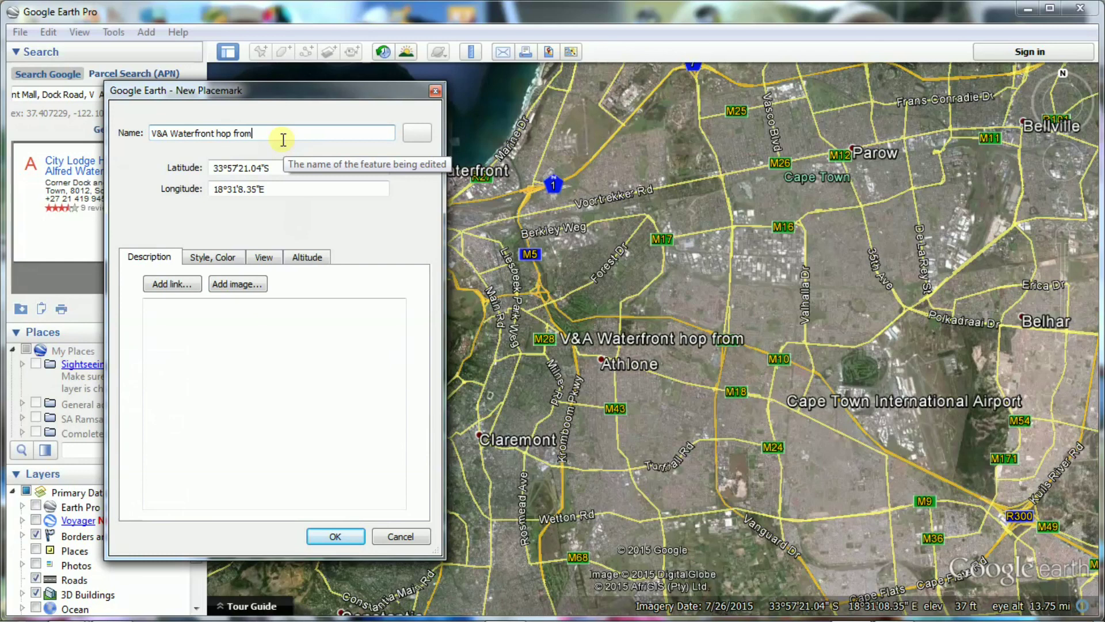
{"action": "type", "text": " airpoty"}
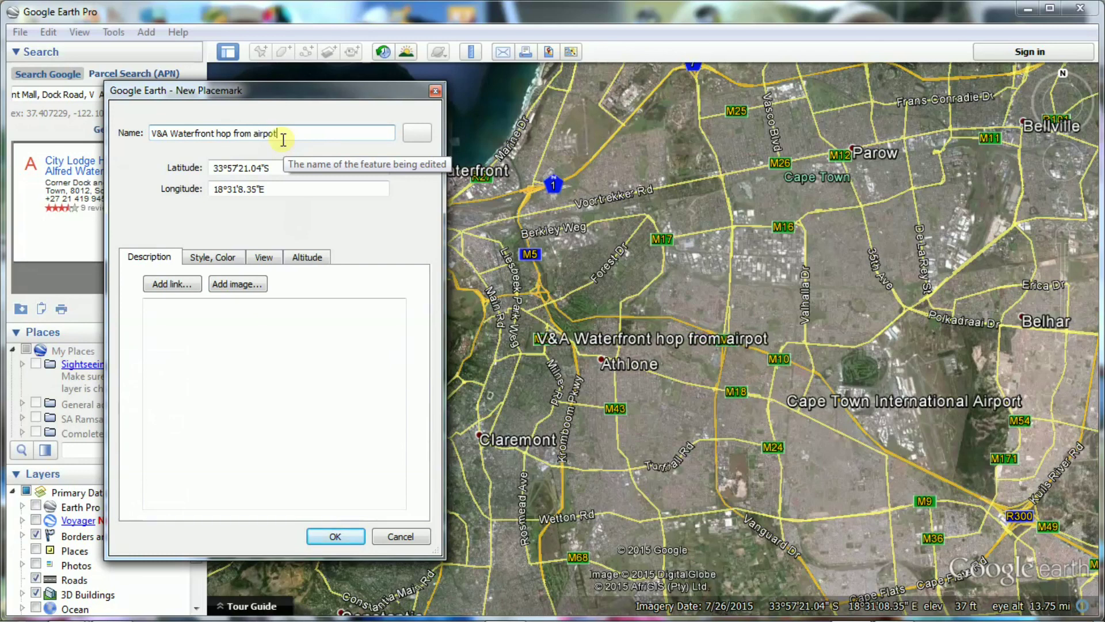
{"action": "key", "text": "BackSpace"}
{"action": "key", "text": "BackSpace"}
{"action": "type", "text": "rt"}
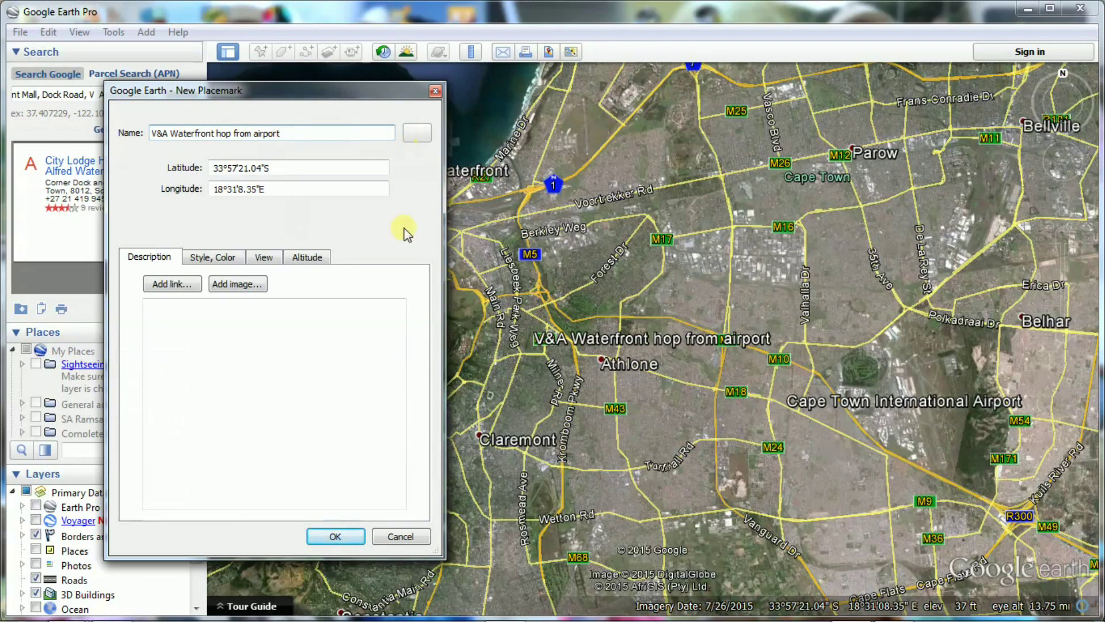
{"action": "left_click", "coordinate": [340, 536]}
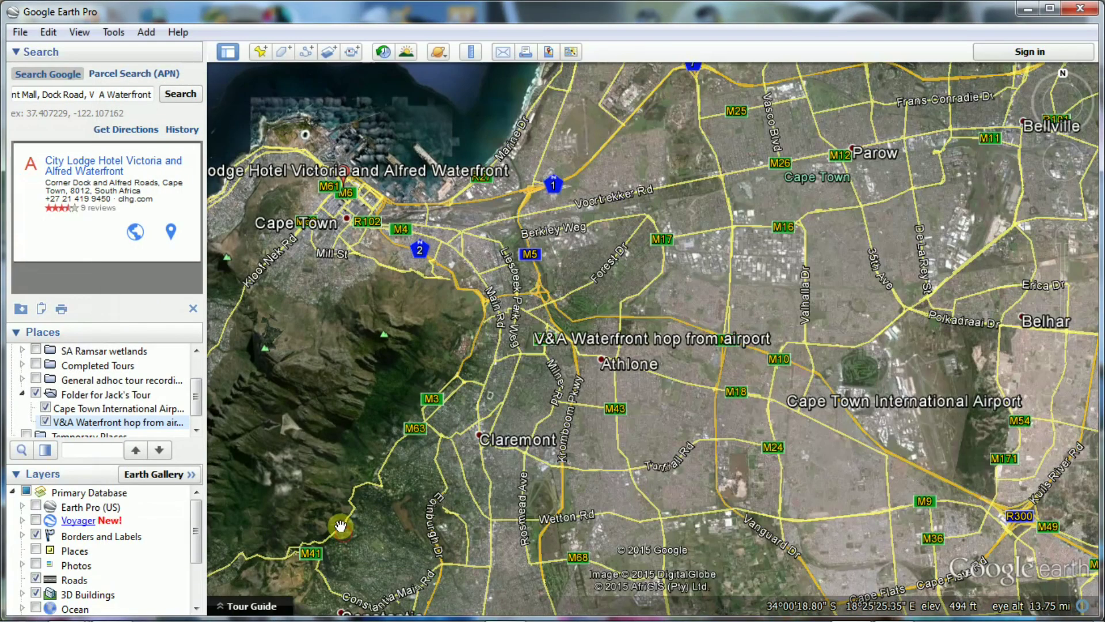
{"action": "left_click", "coordinate": [46, 423]}
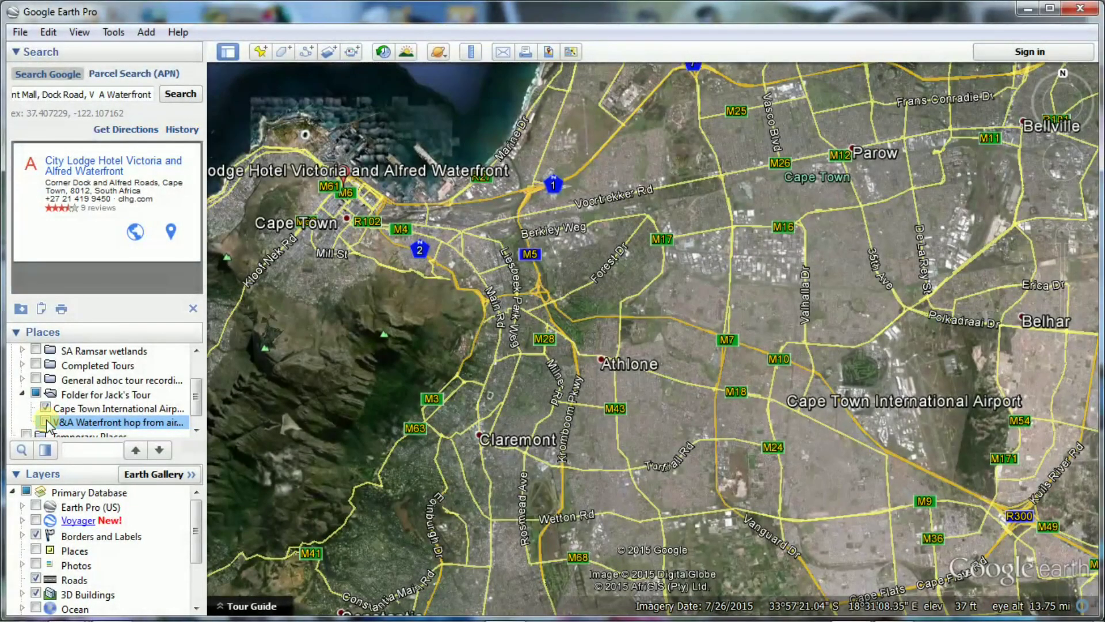
Fly back to the searched waterfront mall and save a placemark named V&A Waterfront over the harbour at about 9249 ft eye altitude.
{"action": "left_click", "coordinate": [182, 94]}
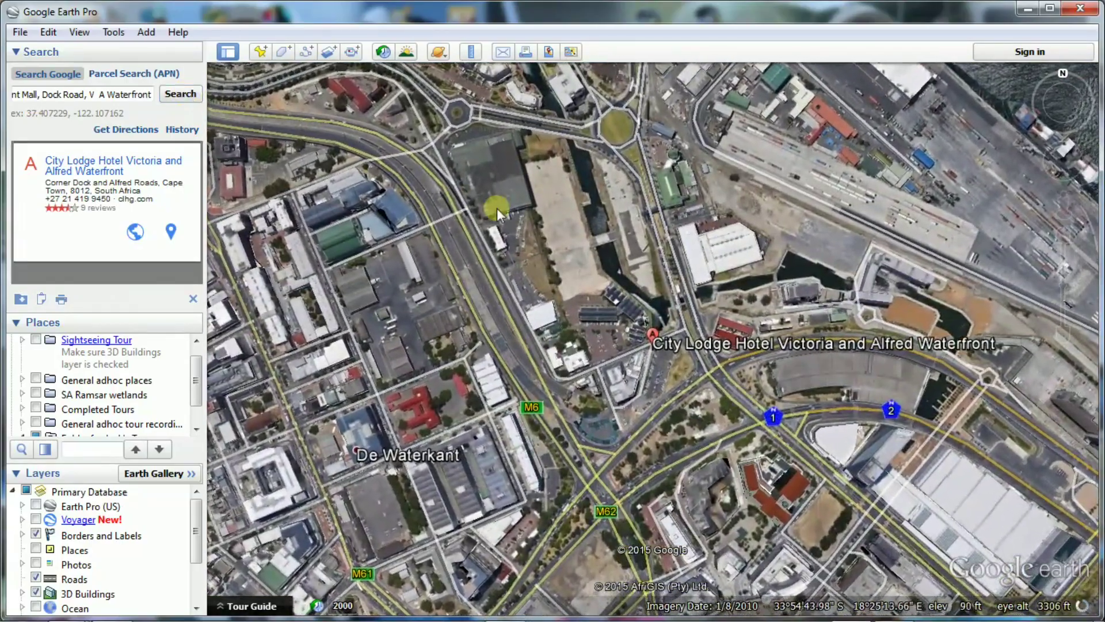
{"action": "scroll", "coordinate": [495, 211], "scroll_direction": "down", "scroll_amount": 2}
{"action": "left_click_drag", "start_coordinate": [496, 211], "coordinate": [448, 395]}
{"action": "scroll", "coordinate": [448, 395], "scroll_direction": "down", "scroll_amount": 3}
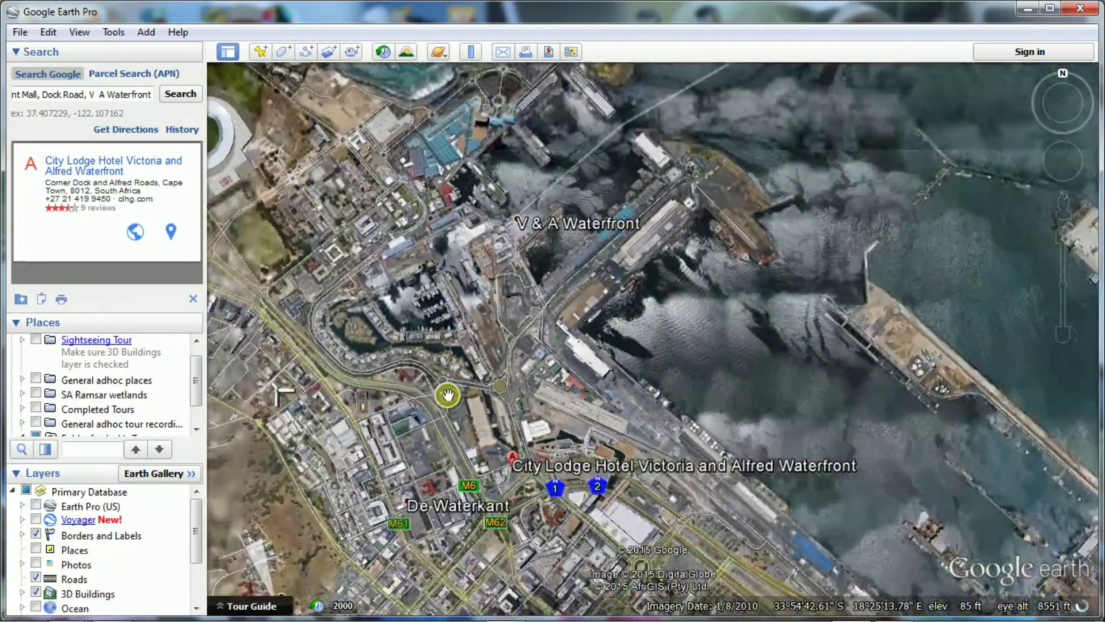
{"action": "left_click_drag", "start_coordinate": [489, 308], "coordinate": [529, 438]}
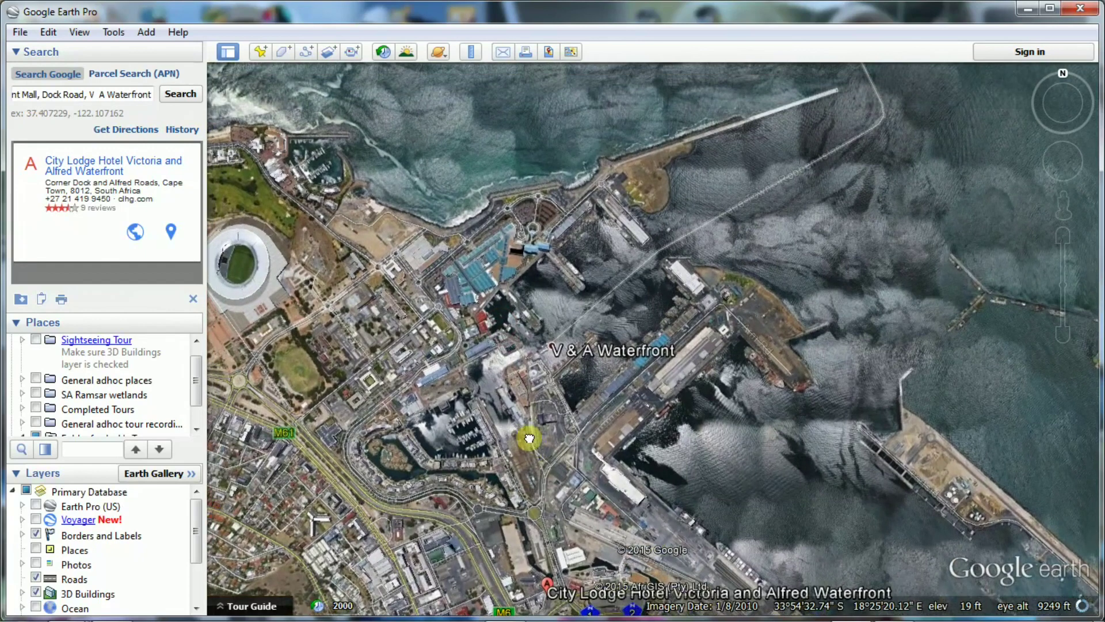
{"action": "left_click_drag", "start_coordinate": [483, 378], "coordinate": [403, 334]}
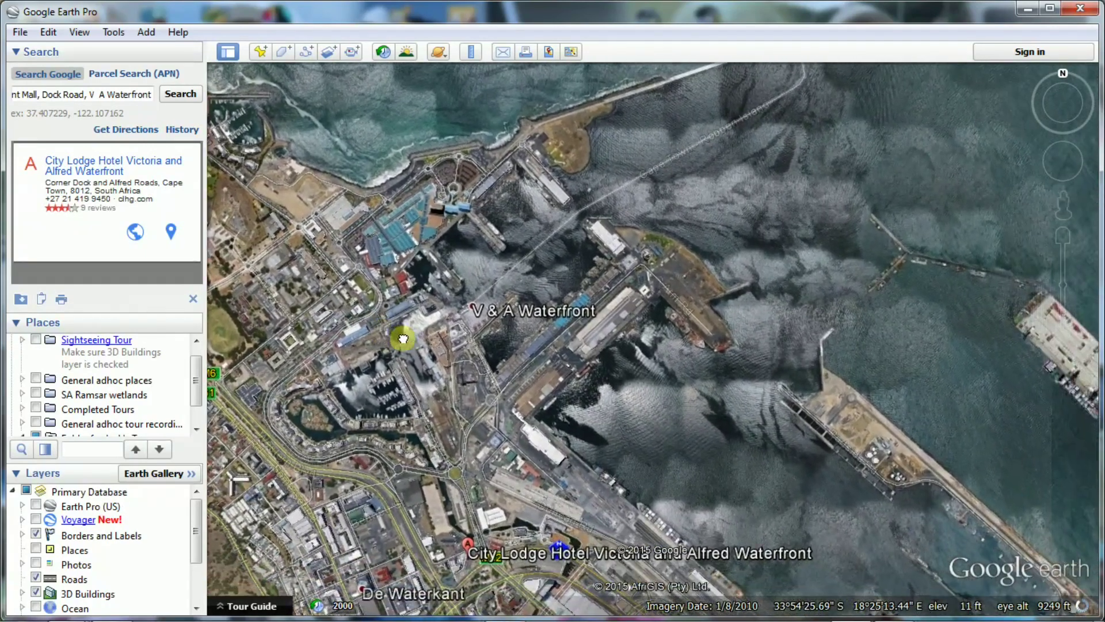
{"action": "left_click", "coordinate": [263, 51]}
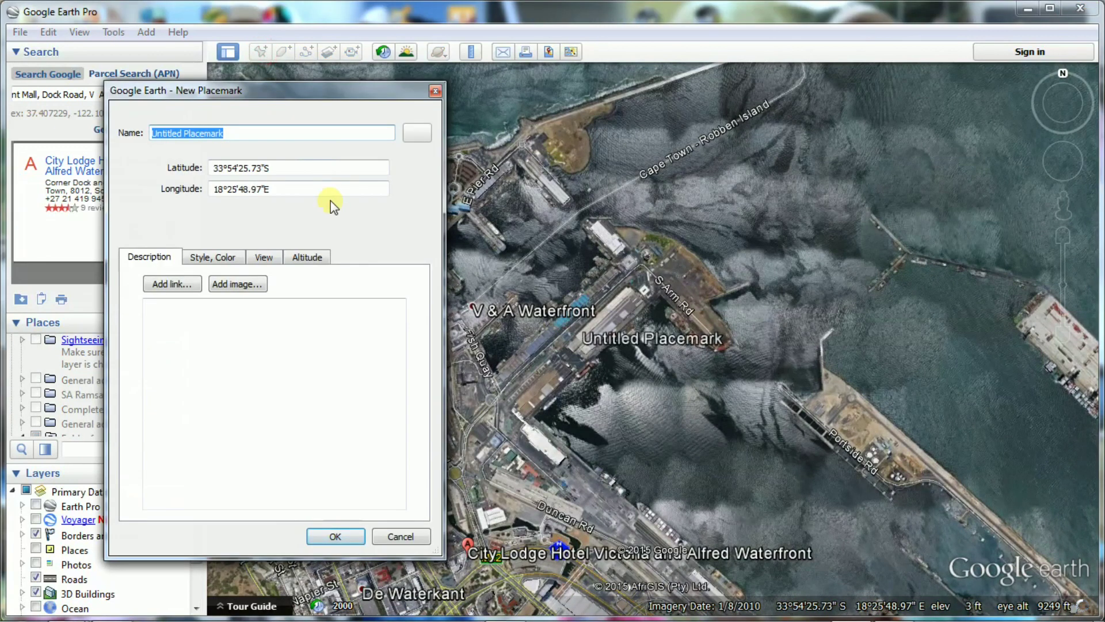
{"action": "type", "text": "V&A"}
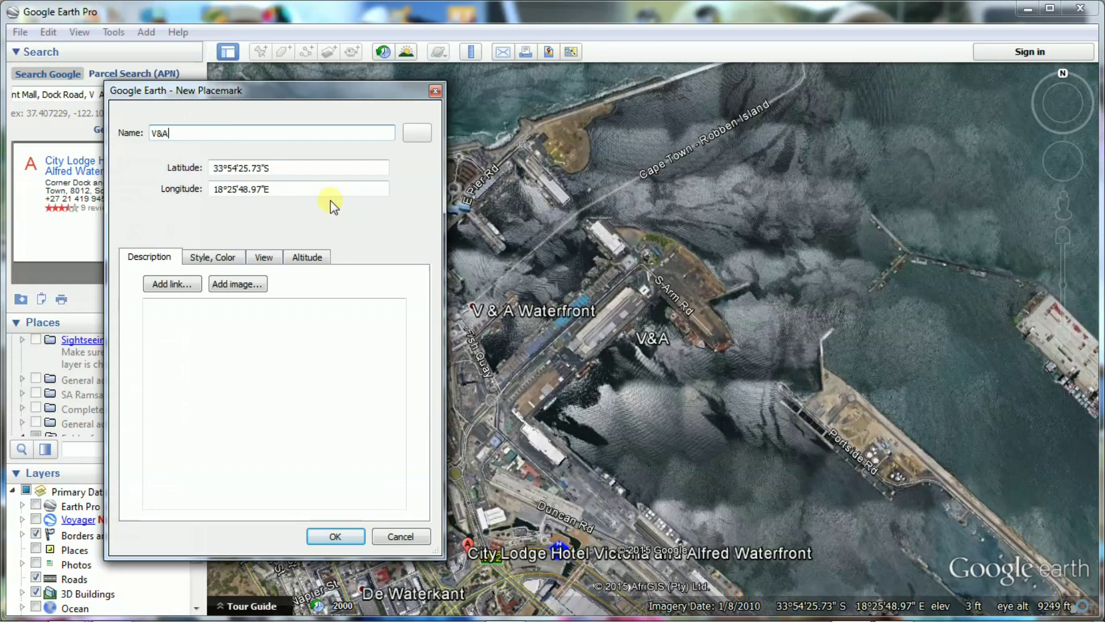
{"action": "type", "text": " Wate"}
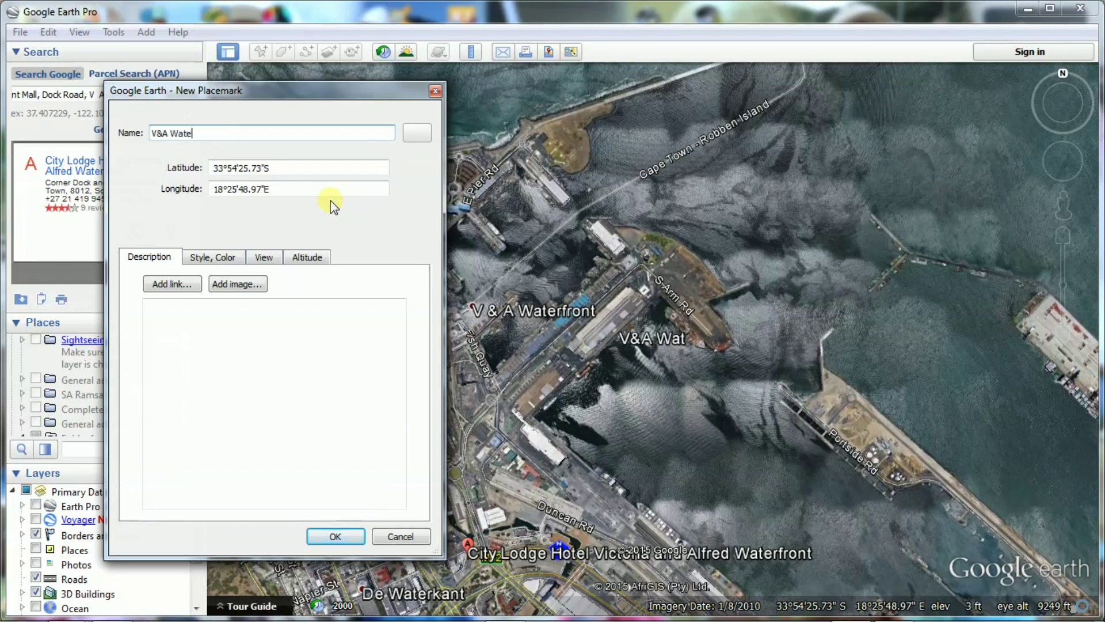
{"action": "type", "text": "rfront"}
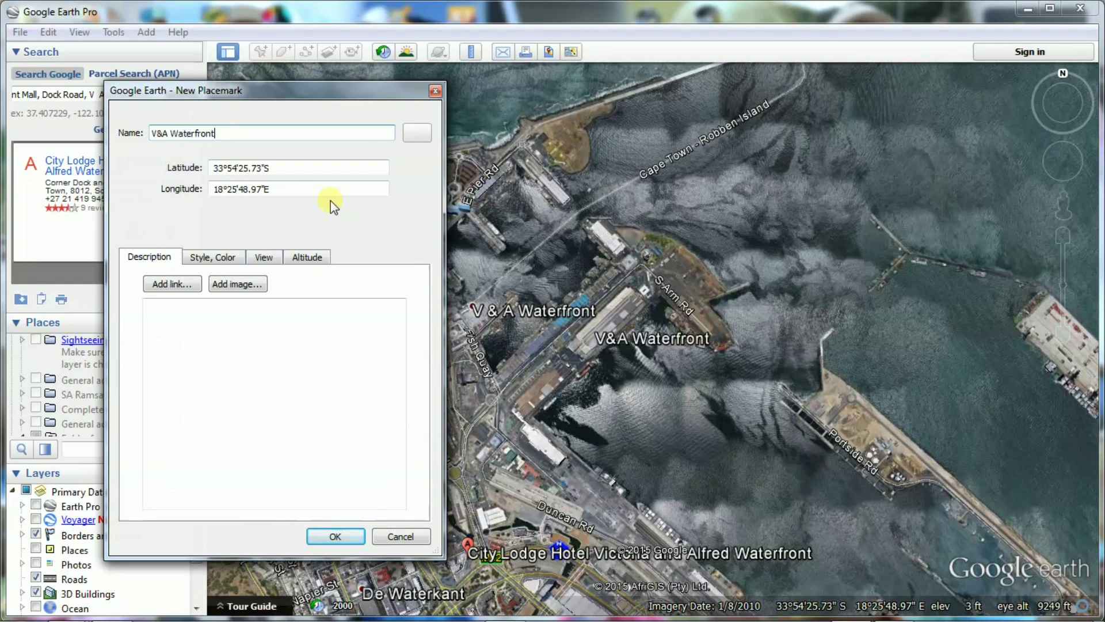
{"action": "left_click", "coordinate": [335, 536]}
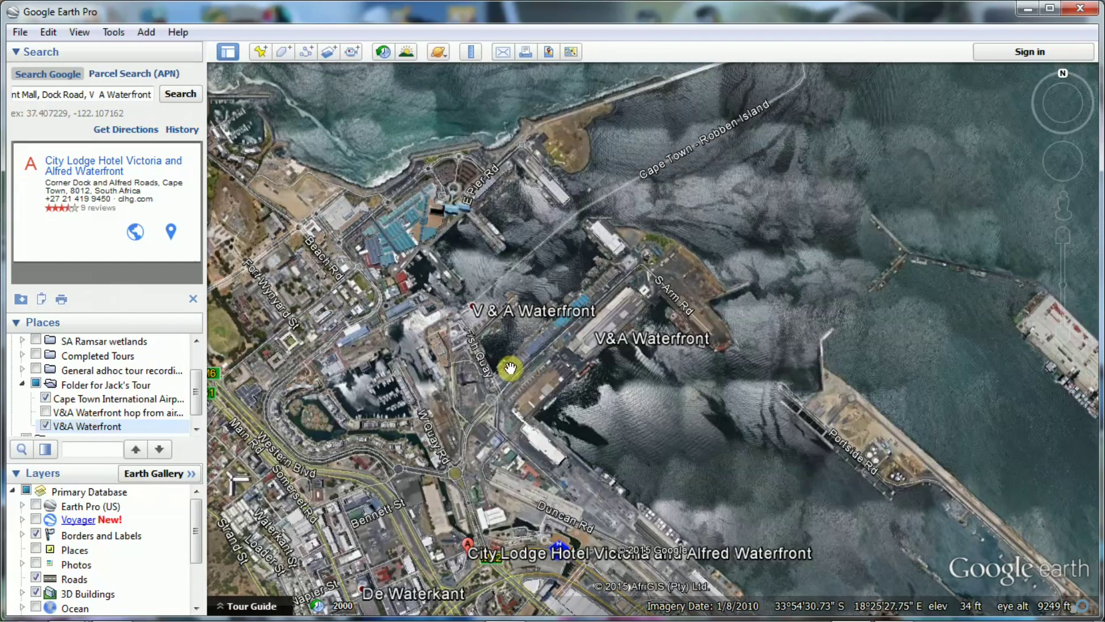
Save a placemark named V&A waterfront close-up 3D view over the harbour and stadium at about 7038 ft eye altitude, and hide it.
{"action": "scroll", "coordinate": [496, 366], "scroll_direction": "down", "scroll_amount": 2}
{"action": "left_click_drag", "start_coordinate": [496, 366], "coordinate": [601, 471]}
{"action": "scroll", "coordinate": [601, 472], "scroll_direction": "up", "scroll_amount": 3}
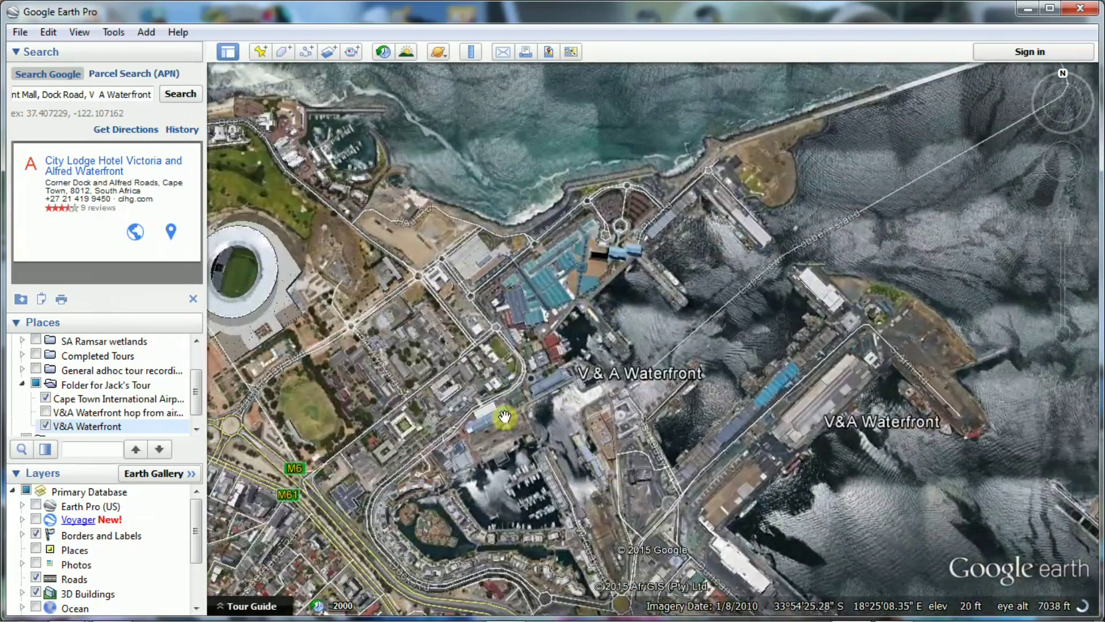
{"action": "left_click_drag", "start_coordinate": [504, 417], "coordinate": [591, 473]}
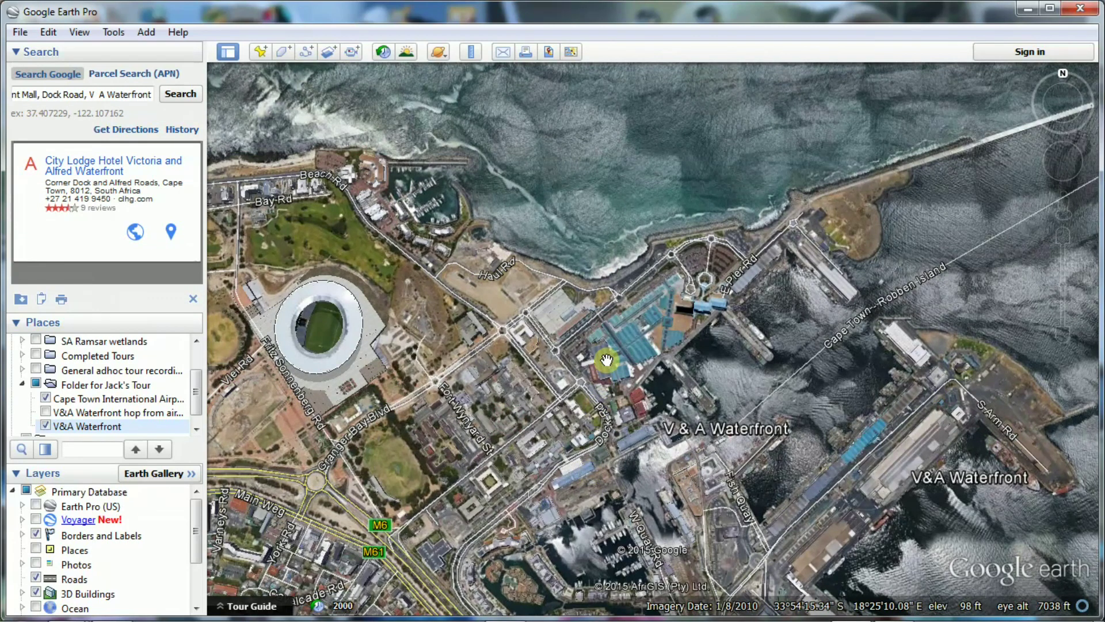
{"action": "left_click", "coordinate": [260, 50]}
{"action": "type", "text": "V&"}
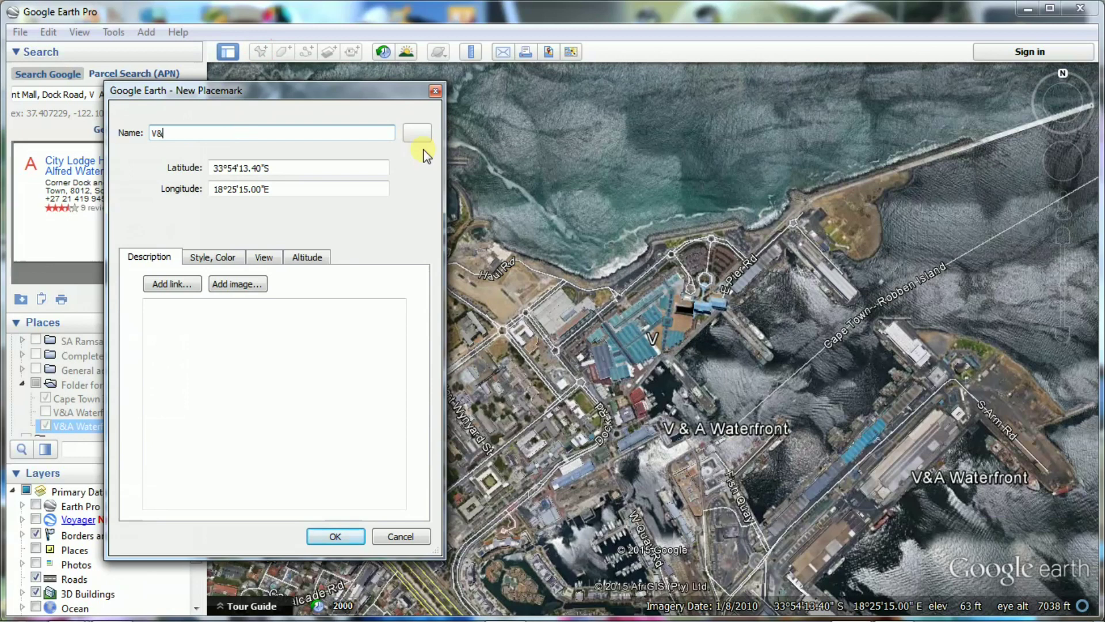
{"action": "type", "text": "A waterfront "}
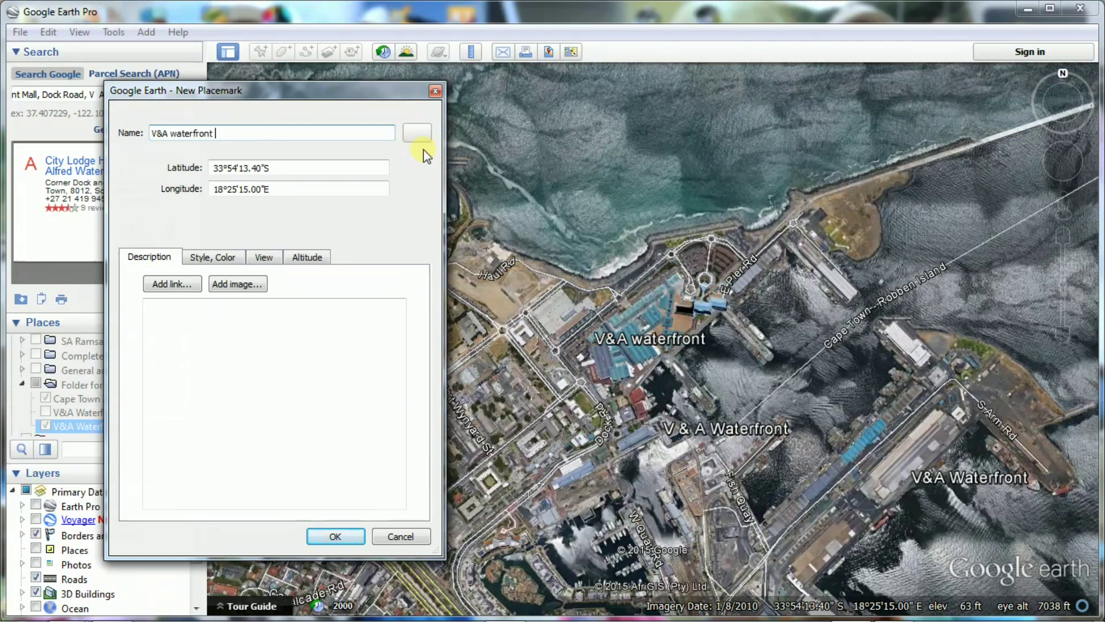
{"action": "type", "text": "close-u"}
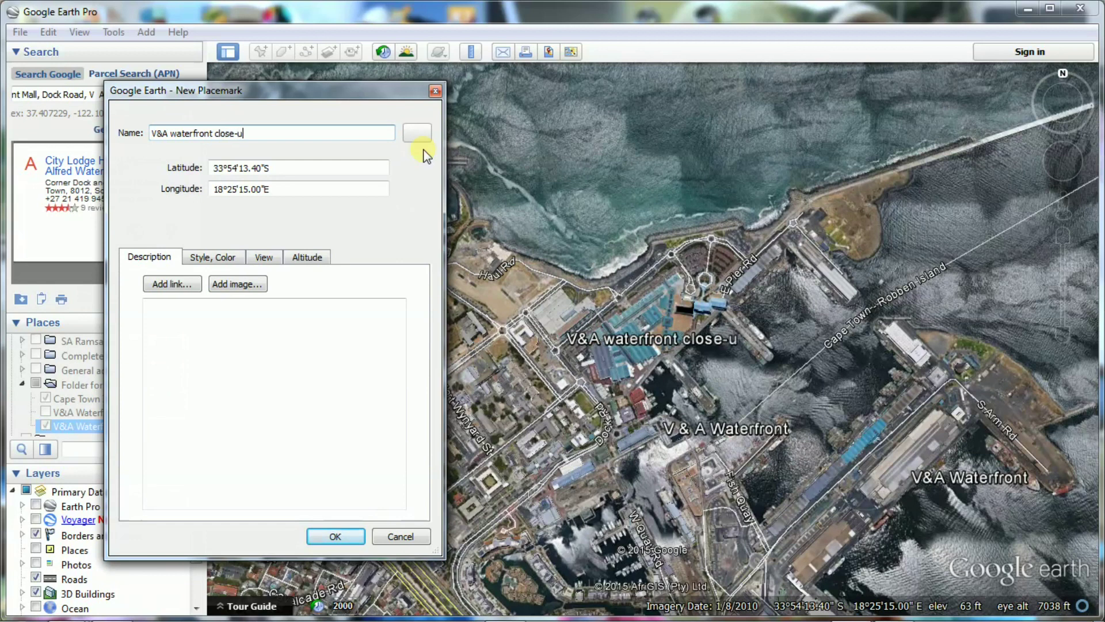
{"action": "type", "text": "p 3D view"}
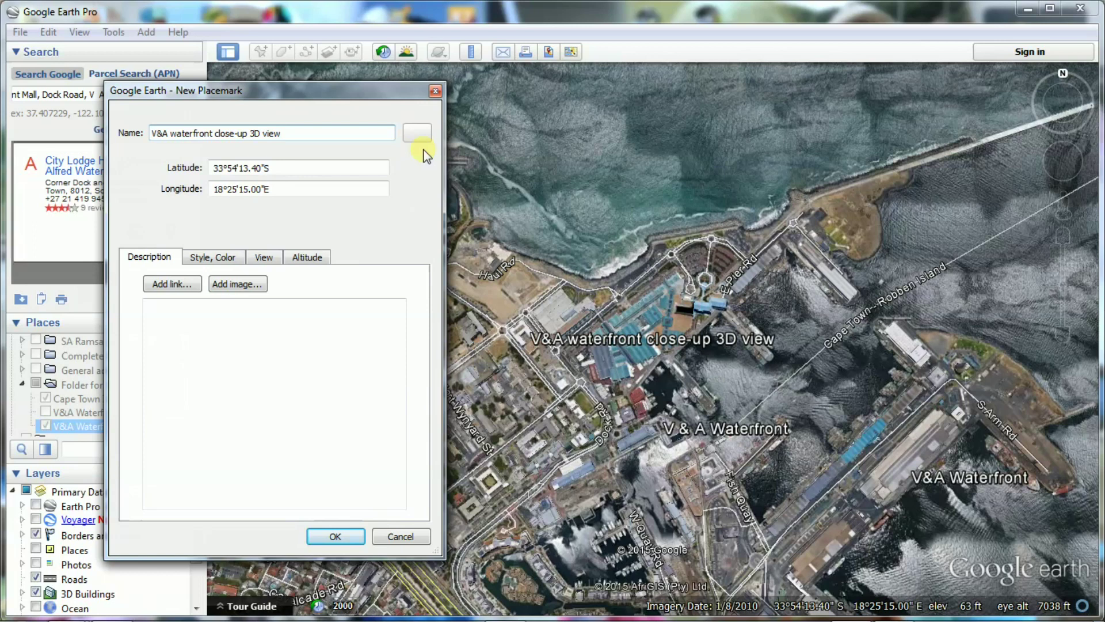
{"action": "left_click", "coordinate": [335, 536]}
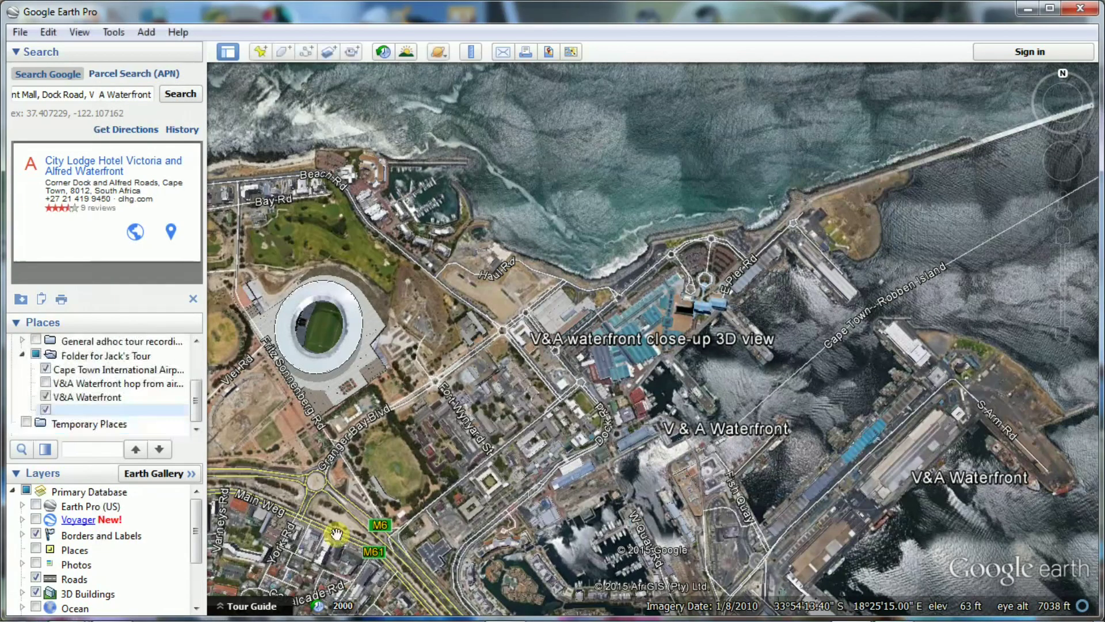
{"action": "left_click", "coordinate": [46, 410]}
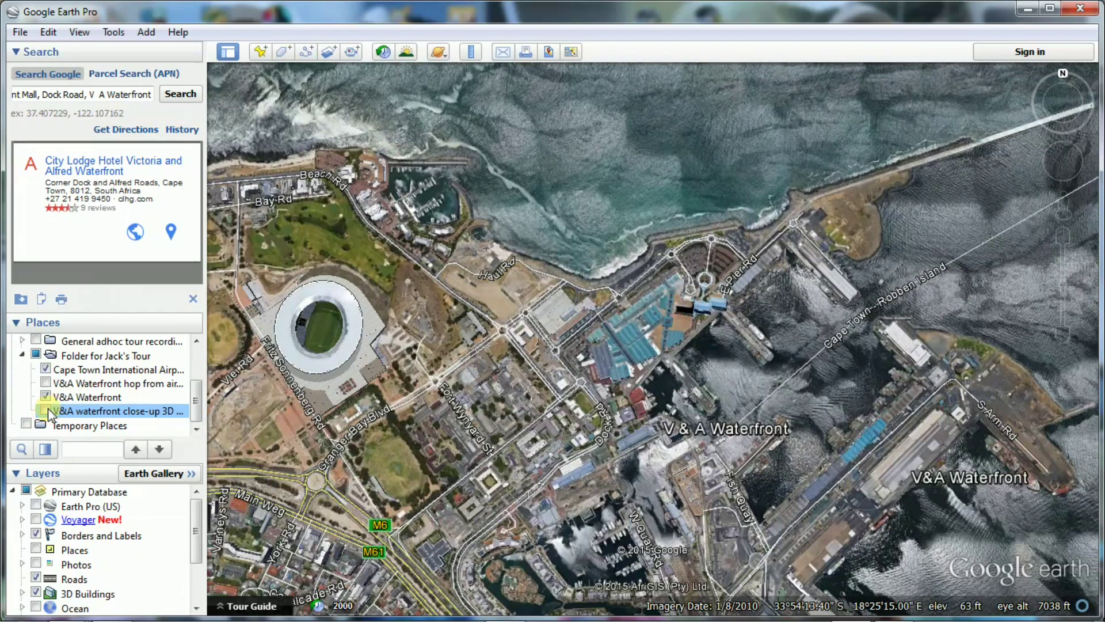
Search for Beaufort and fly to the suggested Beaufort West, Western Cape, South Africa.
{"action": "left_click_drag", "start_coordinate": [152, 94], "coordinate": [14, 96]}
{"action": "type", "text": "Bea"}
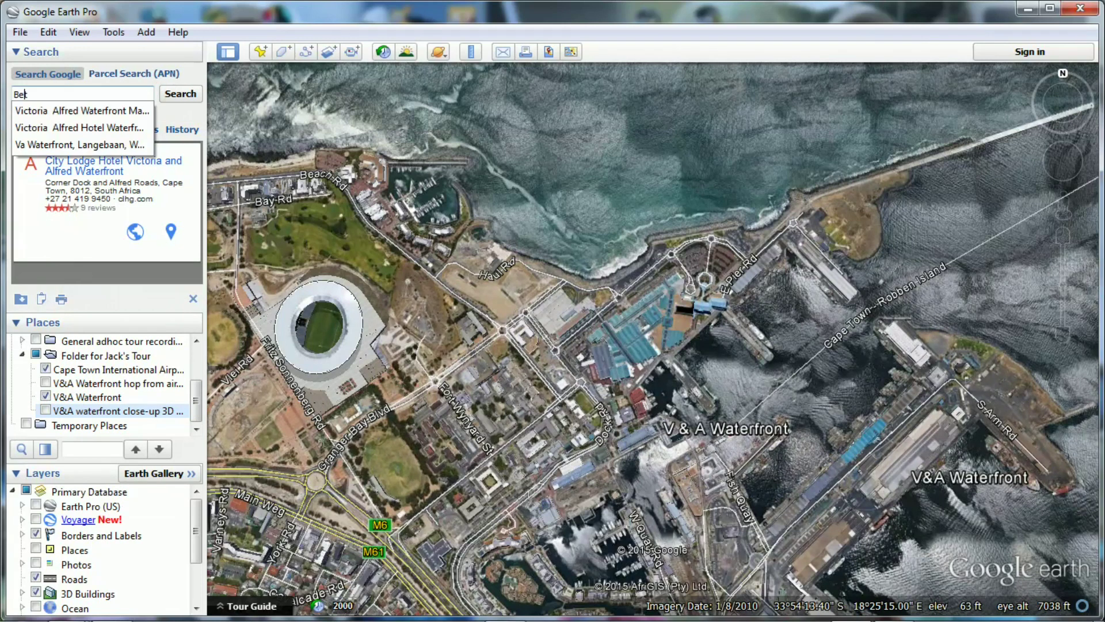
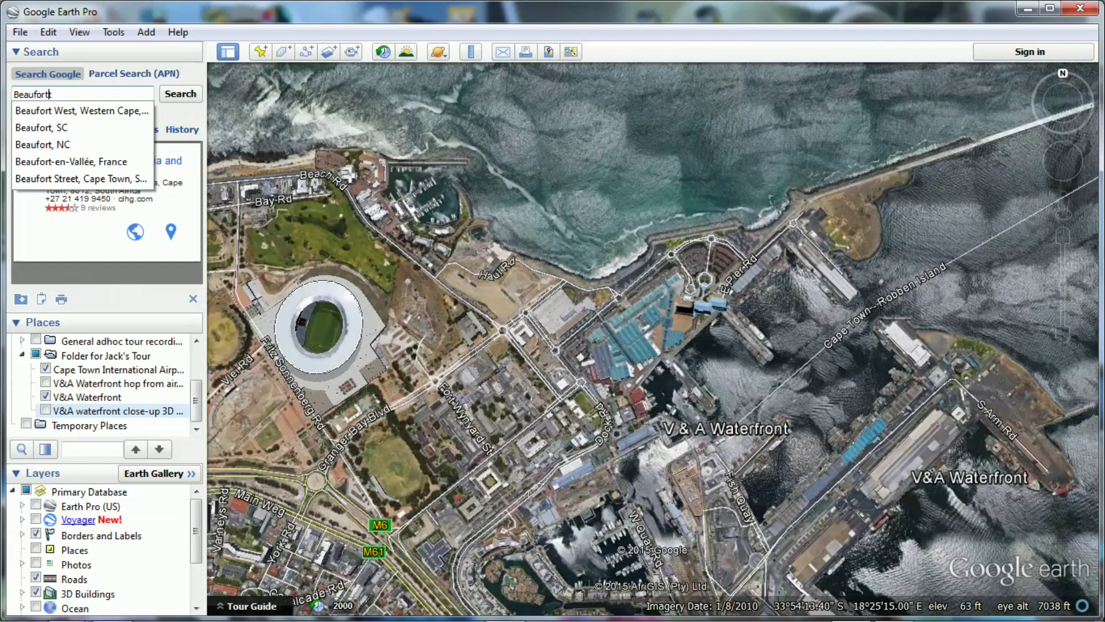
{"action": "left_click", "coordinate": [90, 109]}
{"action": "left_click", "coordinate": [190, 98]}
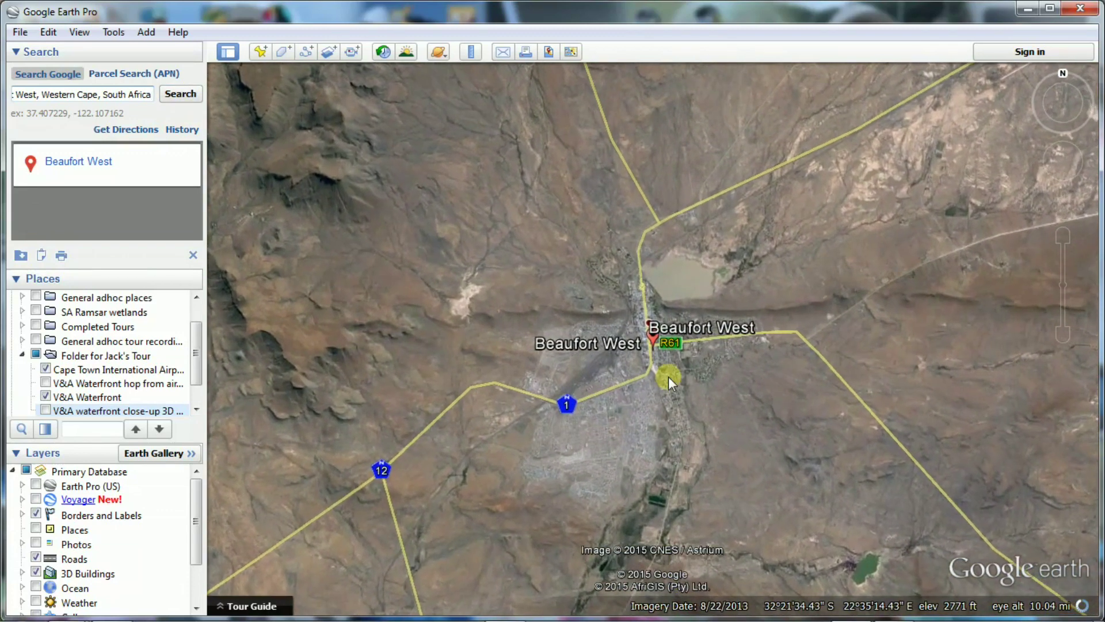
Save a placemark named Beaufort West over the town at about 21098 ft eye altitude.
{"action": "scroll", "coordinate": [671, 378], "scroll_direction": "up", "scroll_amount": 3}
{"action": "scroll", "coordinate": [672, 377], "scroll_direction": "up", "scroll_amount": 2}
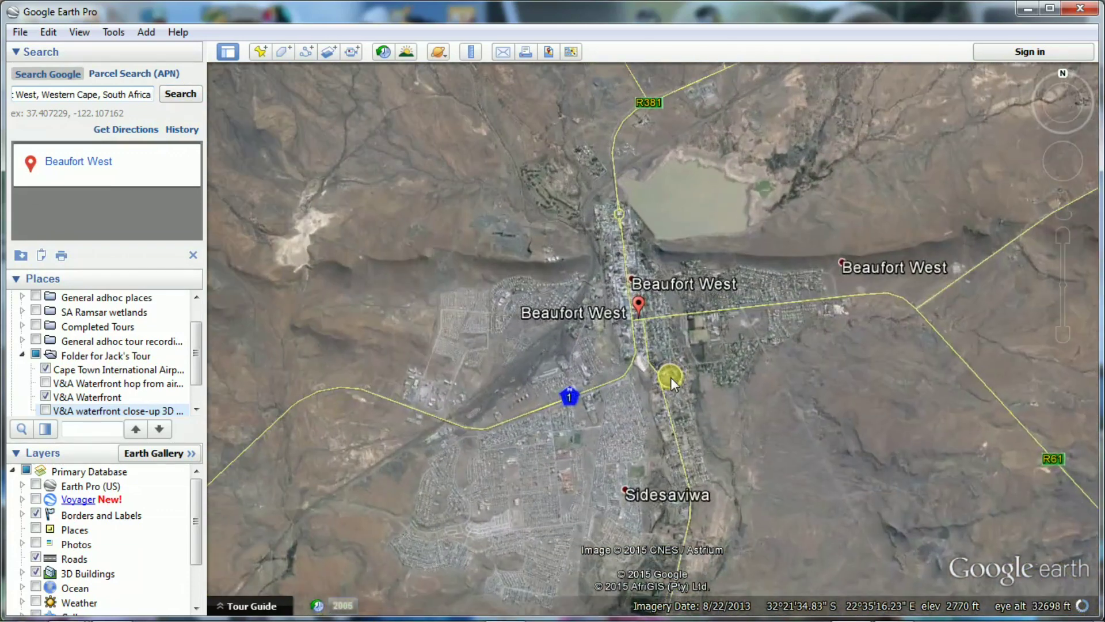
{"action": "scroll", "coordinate": [657, 390], "scroll_direction": "up", "scroll_amount": 1}
{"action": "left_click_drag", "start_coordinate": [658, 389], "coordinate": [685, 409]}
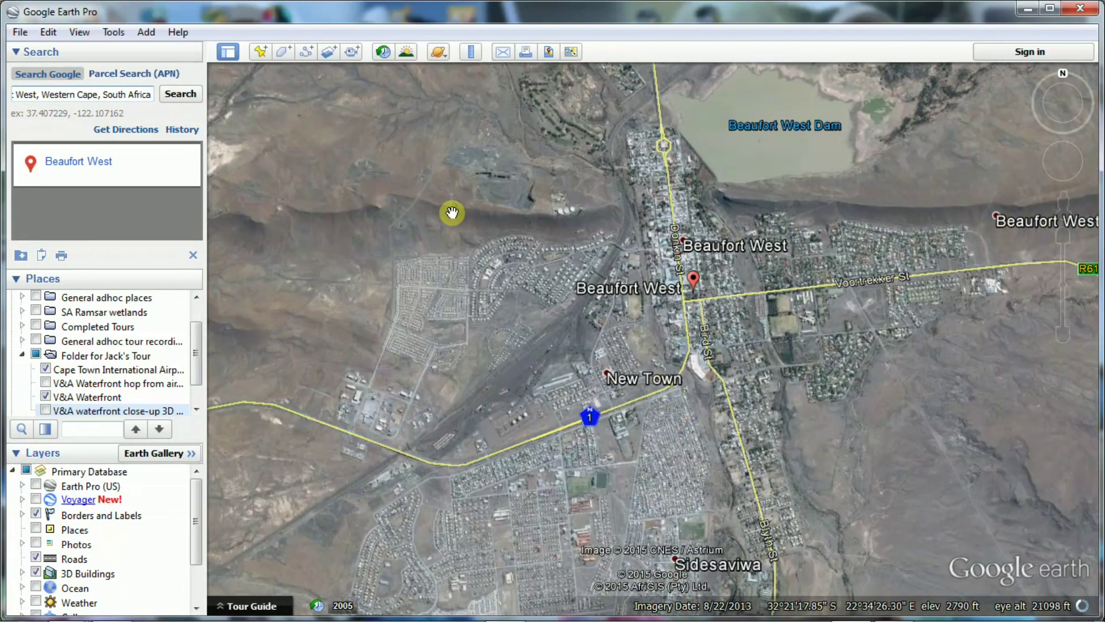
{"action": "left_click", "coordinate": [261, 52]}
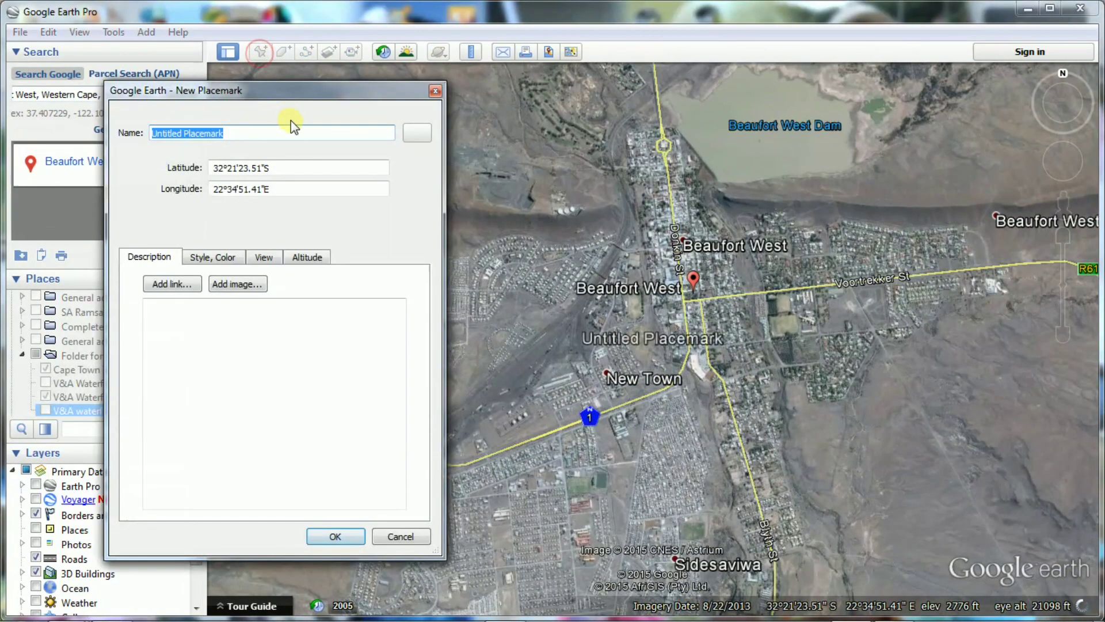
{"action": "type", "text": "Beaufort "}
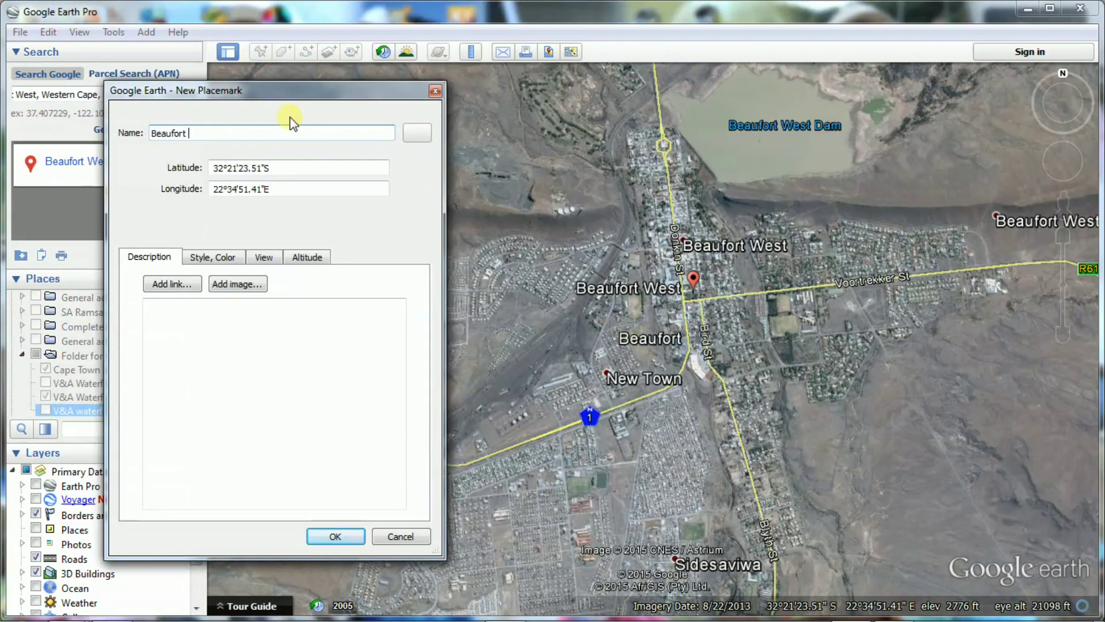
{"action": "type", "text": "West"}
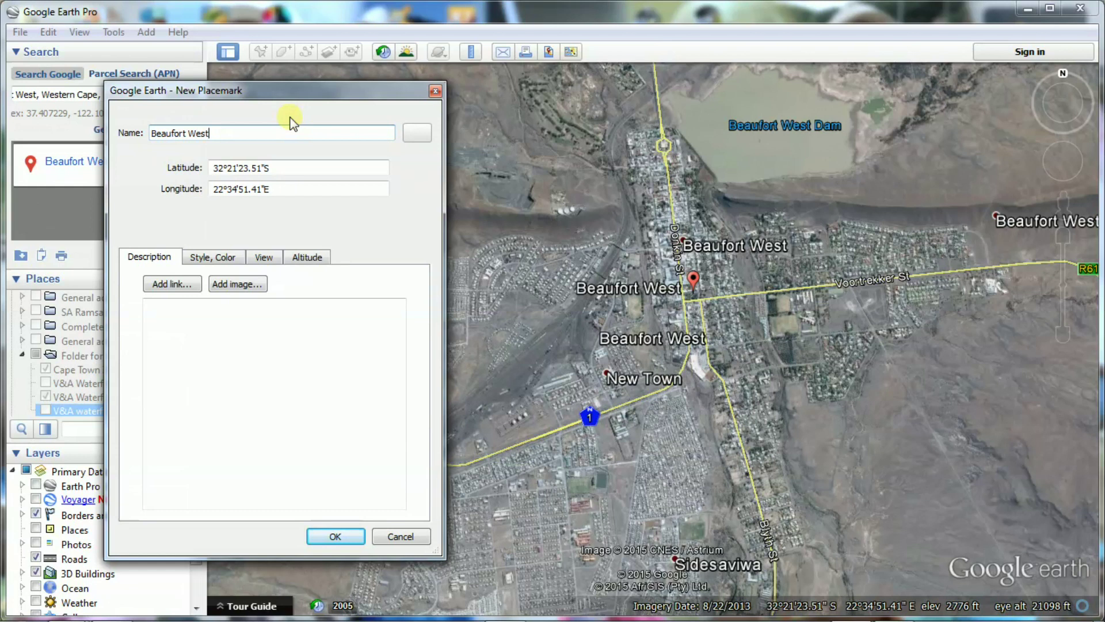
{"action": "left_click", "coordinate": [348, 536]}
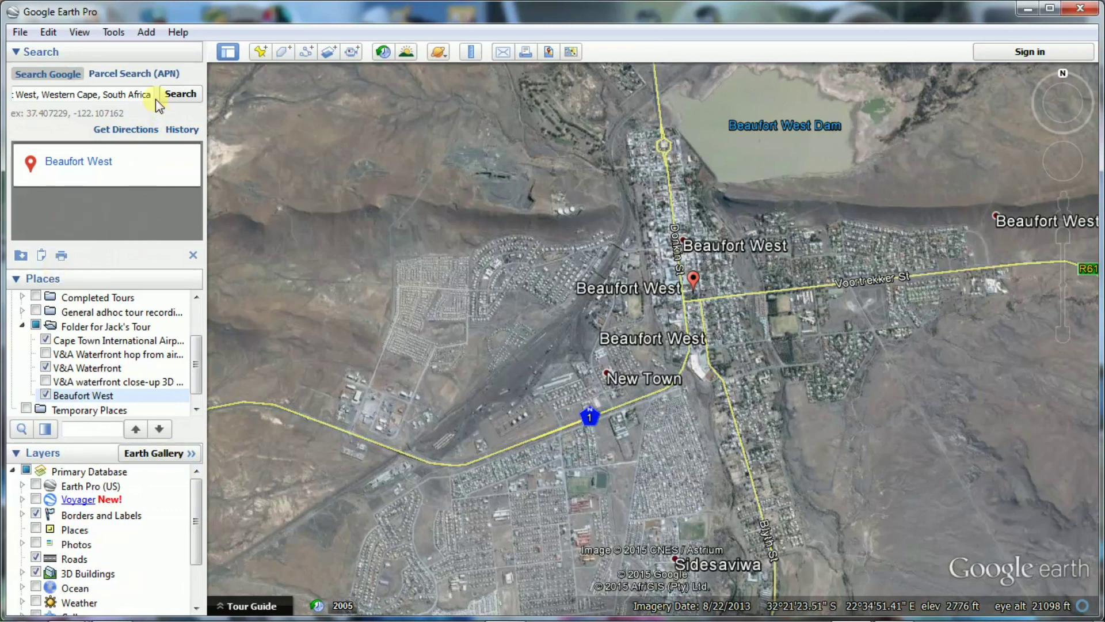
Search for Karoo National Park and fly to the suggested Karoo National Park rest camp.
{"action": "left_click_drag", "start_coordinate": [153, 93], "coordinate": [15, 96]}
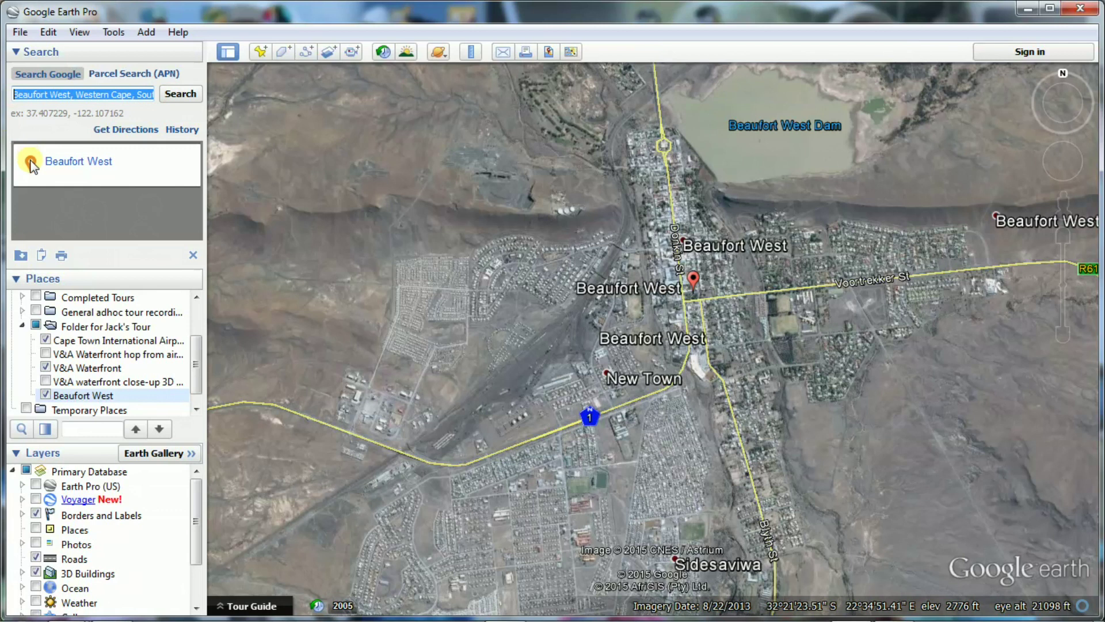
{"action": "type", "text": "Karoo N"}
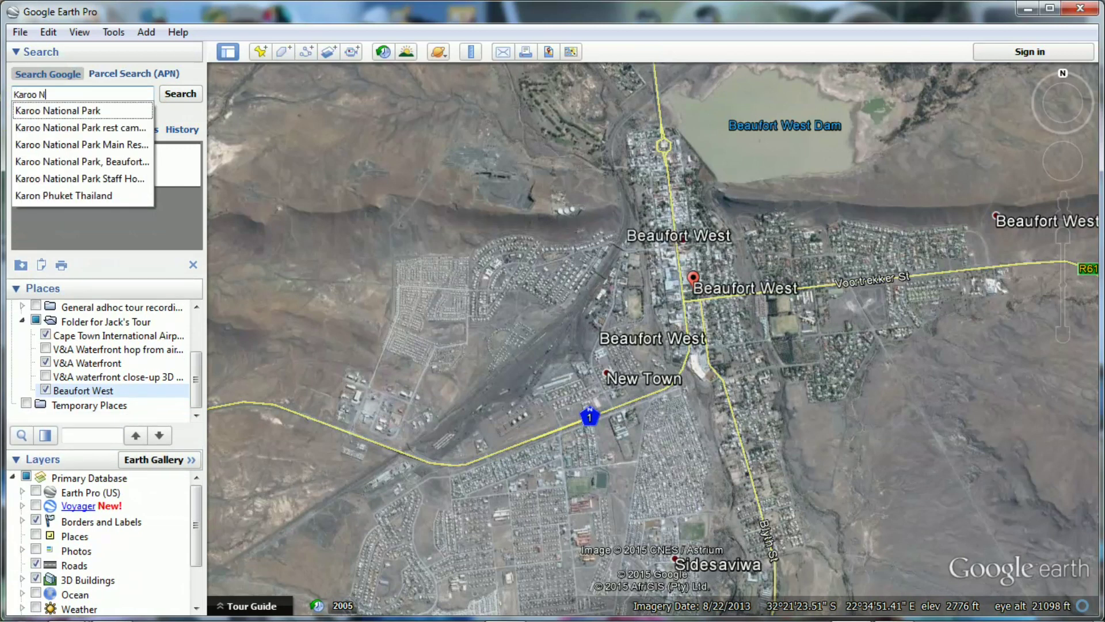
{"action": "type", "text": "ational Park"}
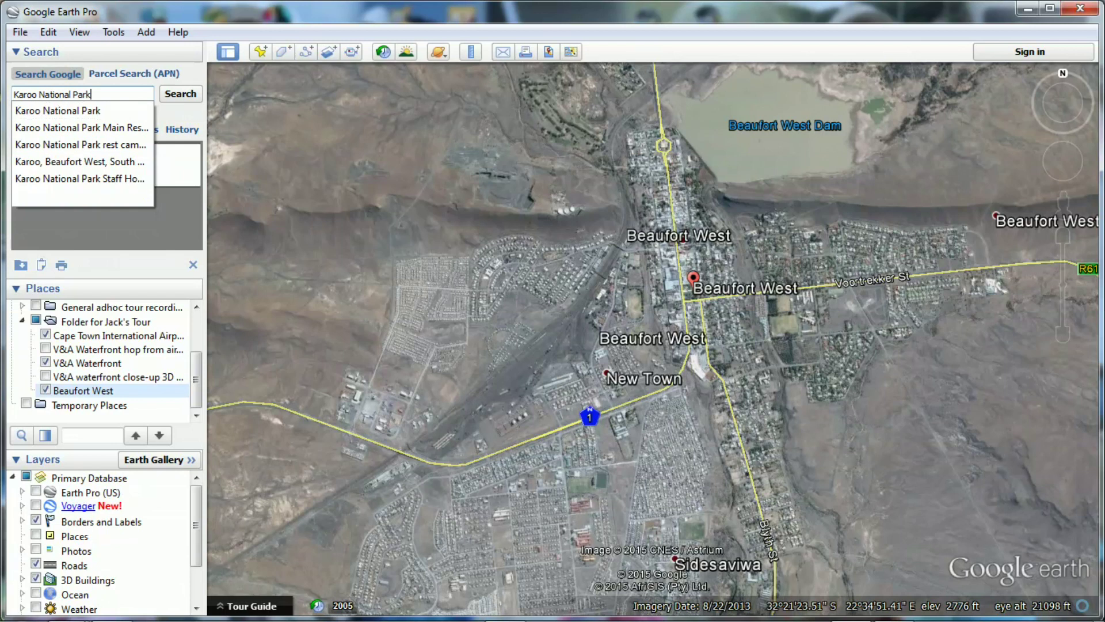
{"action": "left_click", "coordinate": [111, 152]}
{"action": "left_click", "coordinate": [189, 95]}
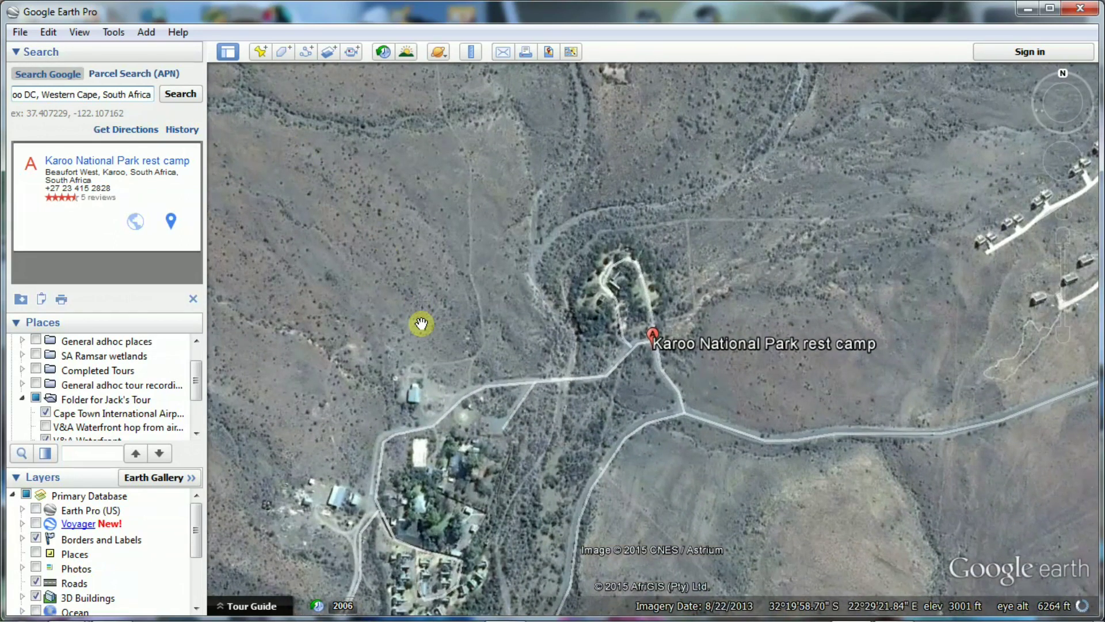
Save a placemark named Karoo National Park over the buildings southwest of the rest camp marker at about 5418 ft eye altitude.
{"action": "left_click_drag", "start_coordinate": [447, 313], "coordinate": [604, 225]}
{"action": "left_click_drag", "start_coordinate": [597, 263], "coordinate": [603, 177]}
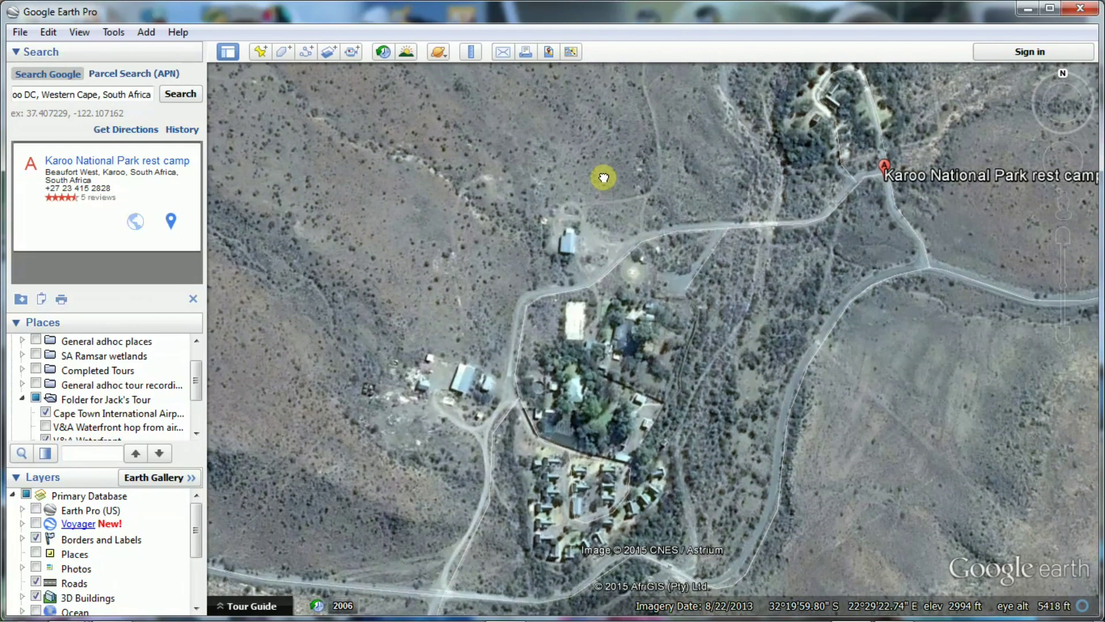
{"action": "left_click", "coordinate": [262, 52]}
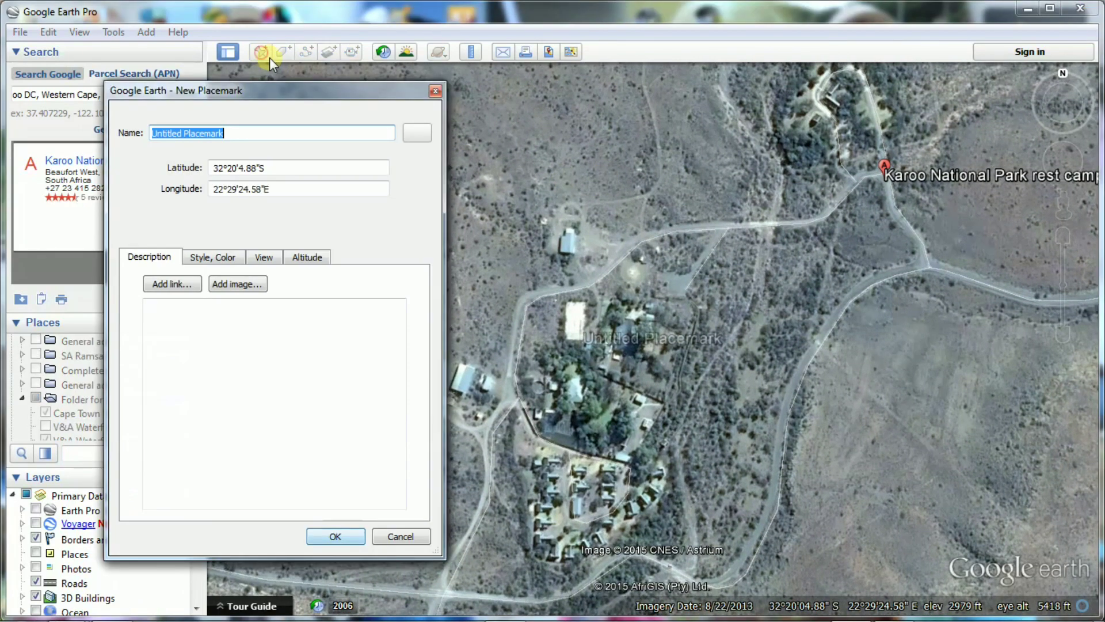
{"action": "type", "text": "Kar"}
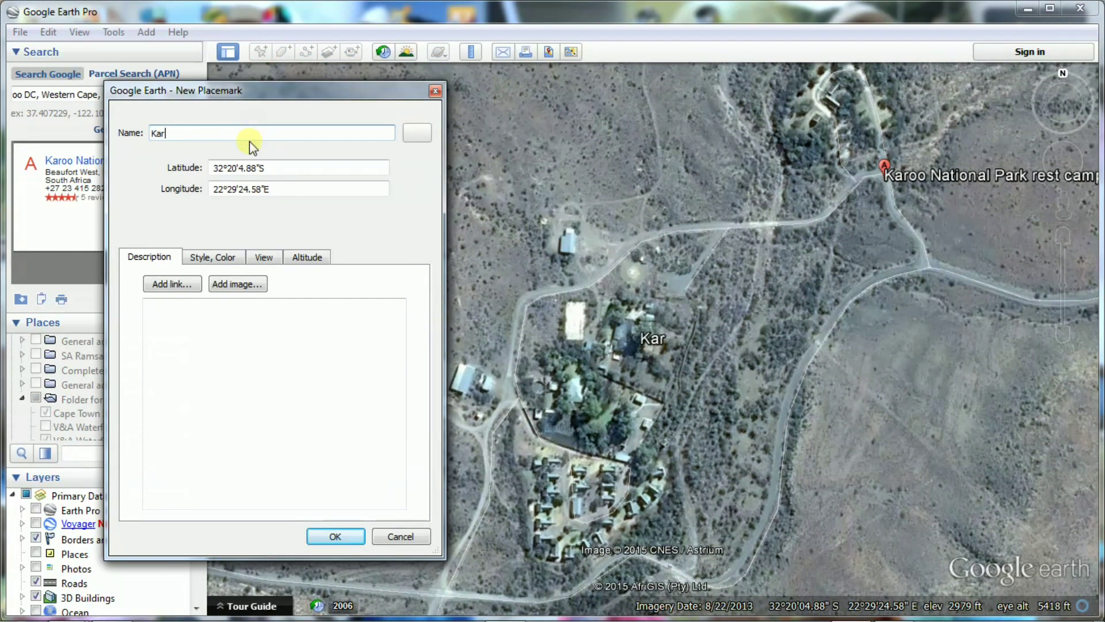
{"action": "type", "text": "oo National"}
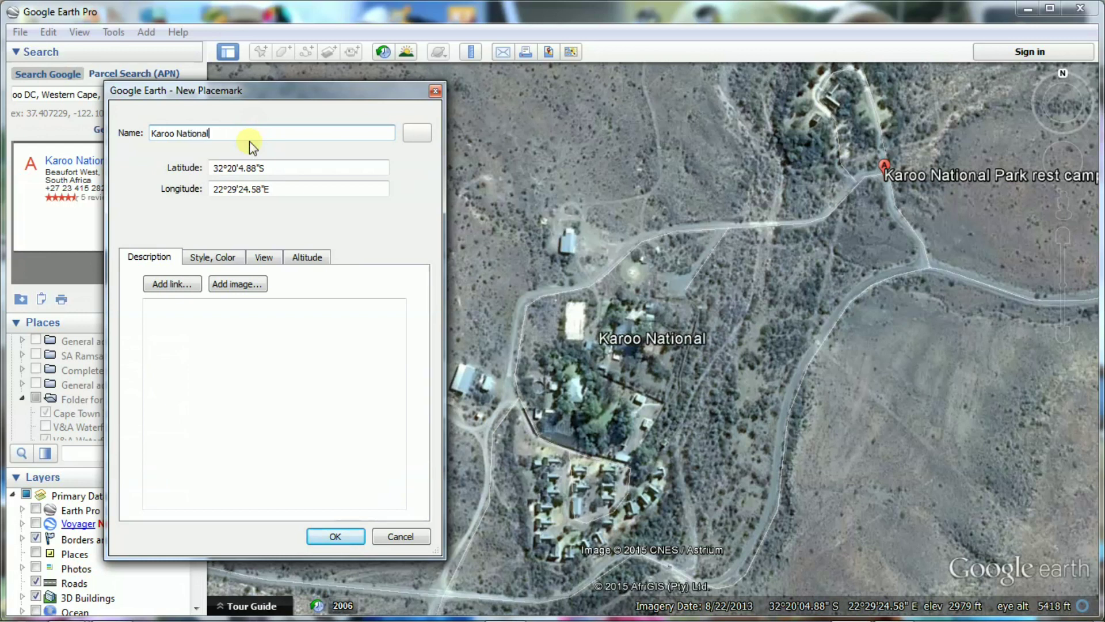
{"action": "type", "text": " Park"}
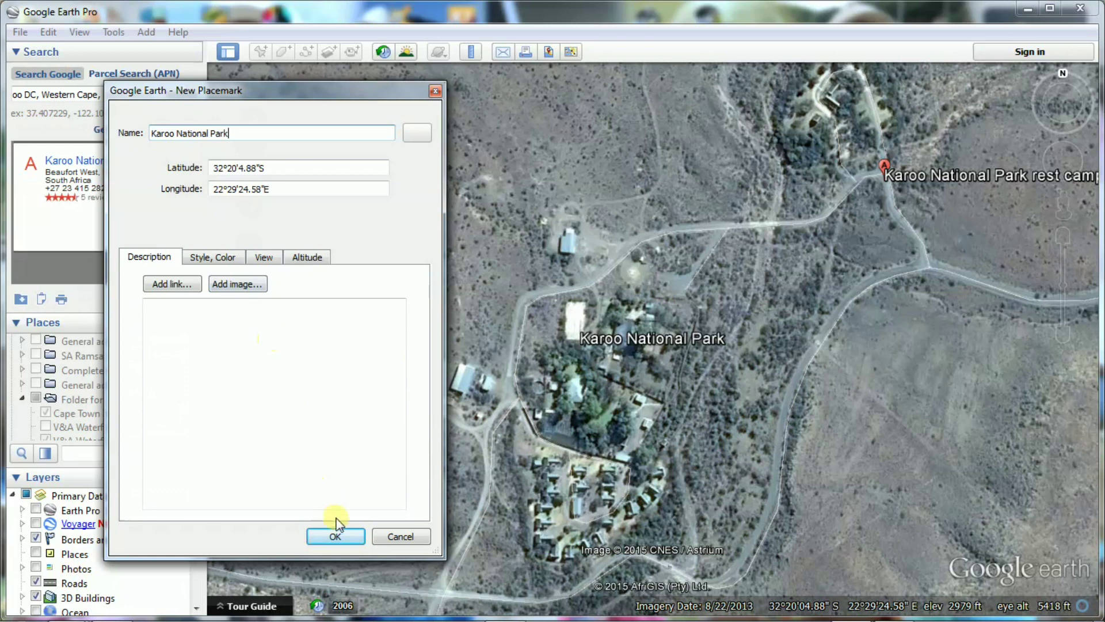
{"action": "left_click", "coordinate": [339, 536]}
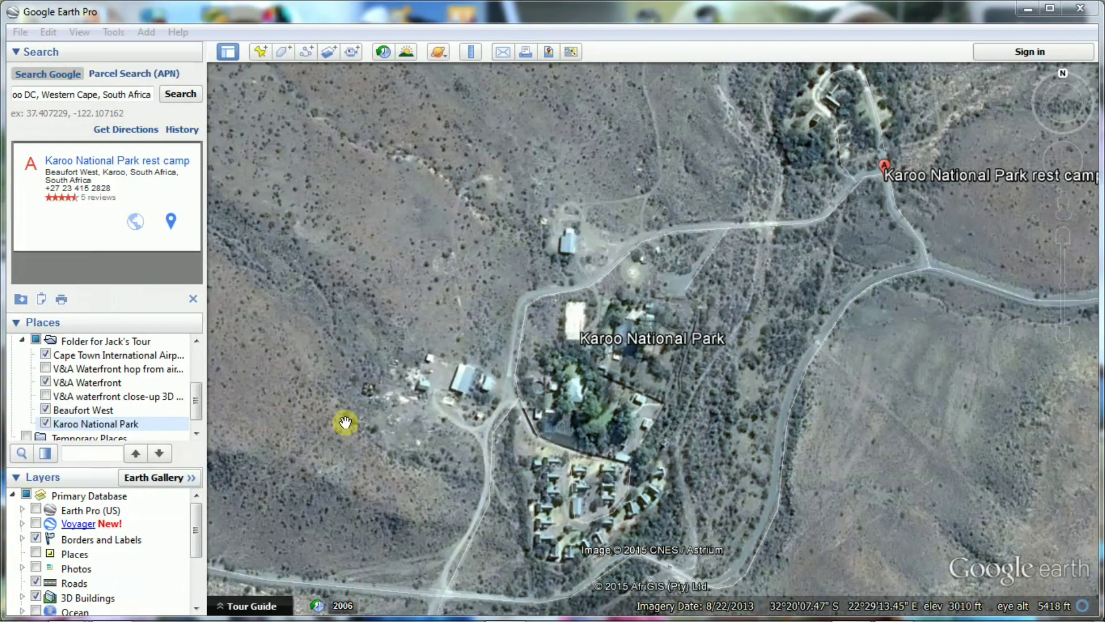
Create a placemark named South Africa over the whole country at about 999.73 mi eye altitude.
{"action": "left_click", "coordinate": [741, 371]}
{"action": "scroll", "coordinate": [741, 371], "scroll_direction": "down", "scroll_amount": 3}
{"action": "scroll", "coordinate": [741, 371], "scroll_direction": "down", "scroll_amount": 5}
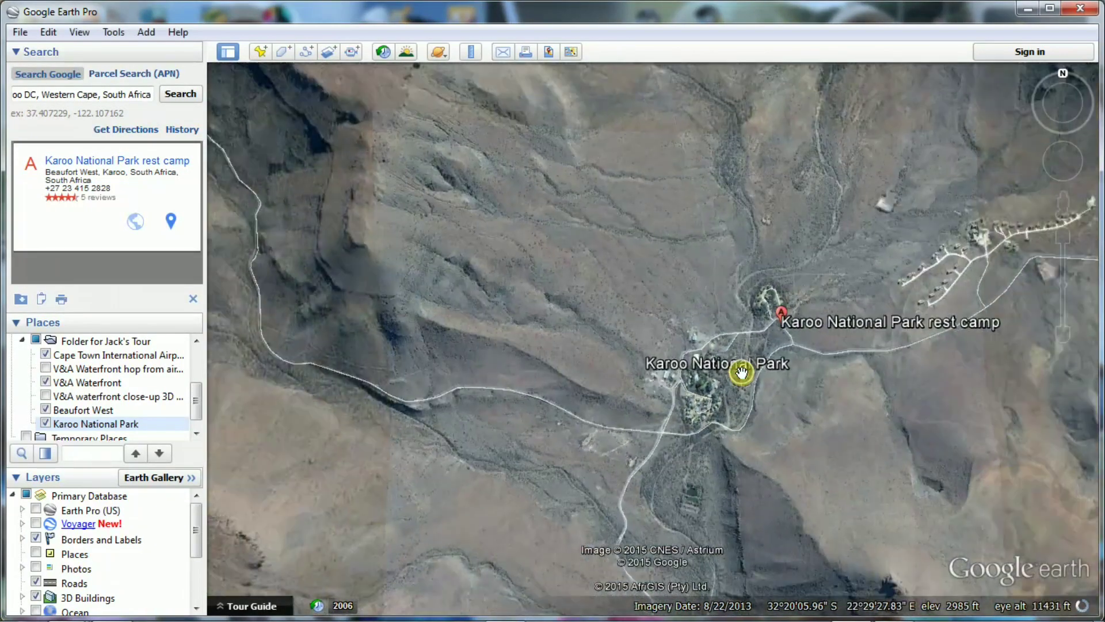
{"action": "scroll", "coordinate": [739, 373], "scroll_direction": "down", "scroll_amount": 5}
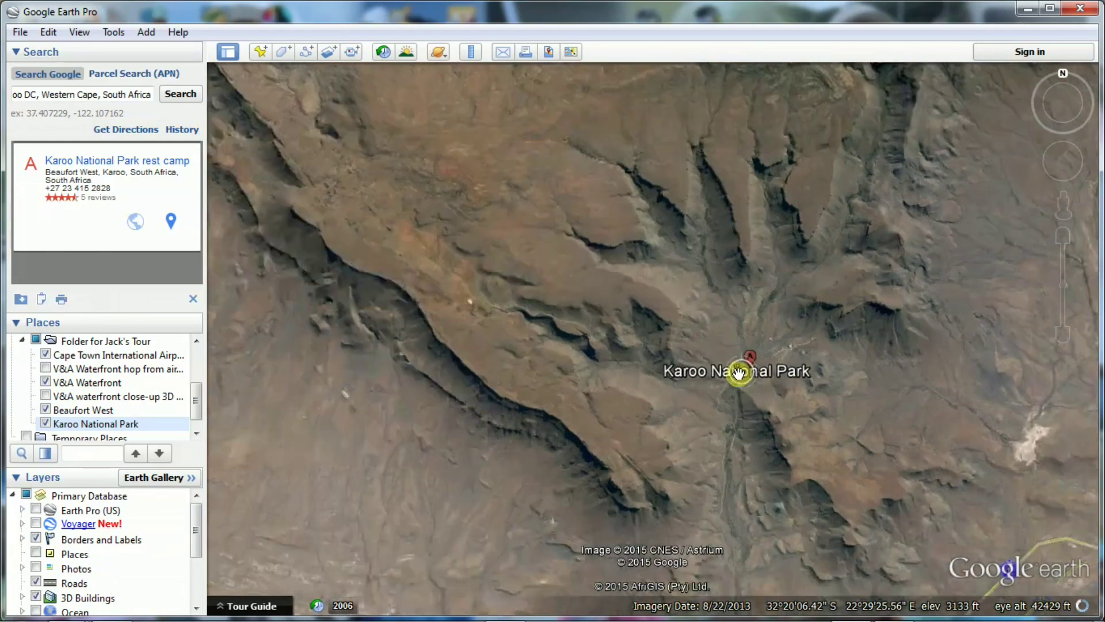
{"action": "scroll", "coordinate": [739, 373], "scroll_direction": "down", "scroll_amount": 5}
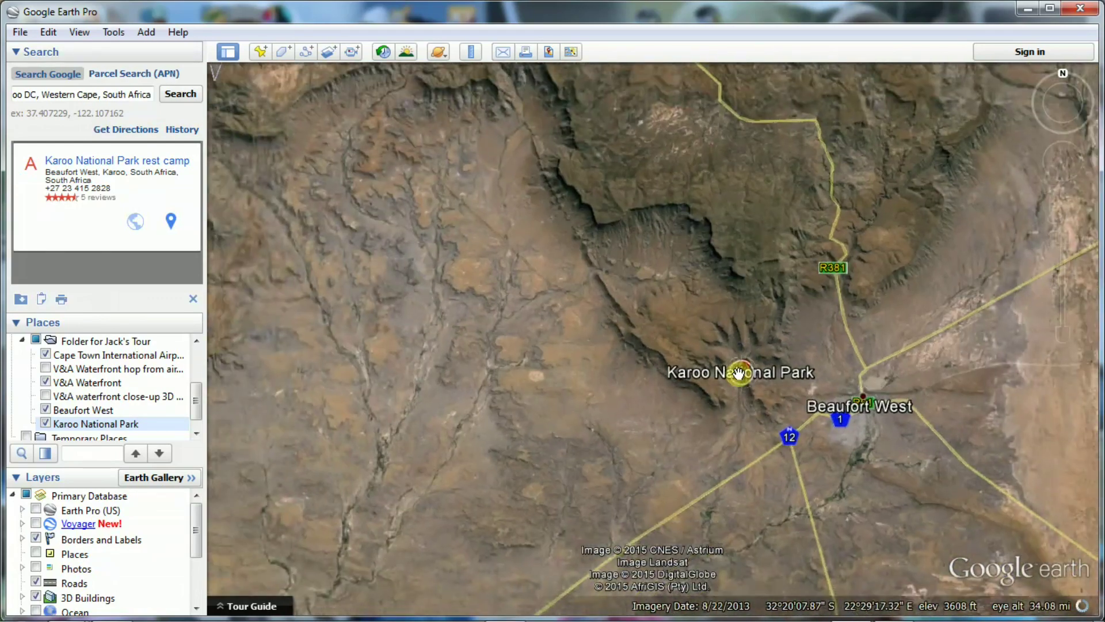
{"action": "scroll", "coordinate": [738, 374], "scroll_direction": "down", "scroll_amount": 5}
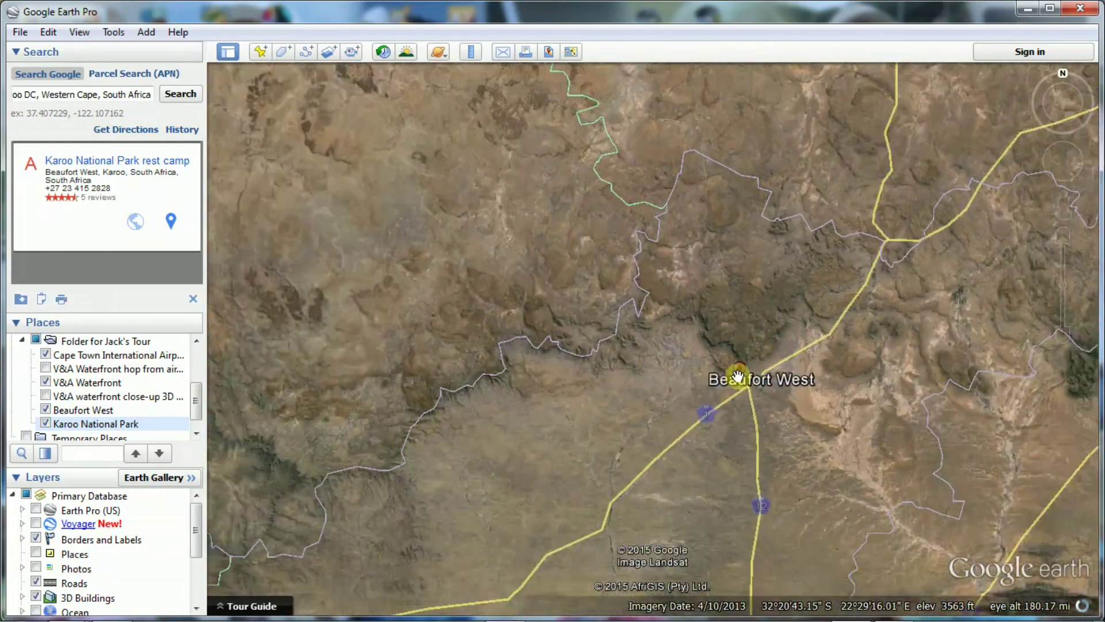
{"action": "scroll", "coordinate": [529, 398], "scroll_direction": "down", "scroll_amount": 5}
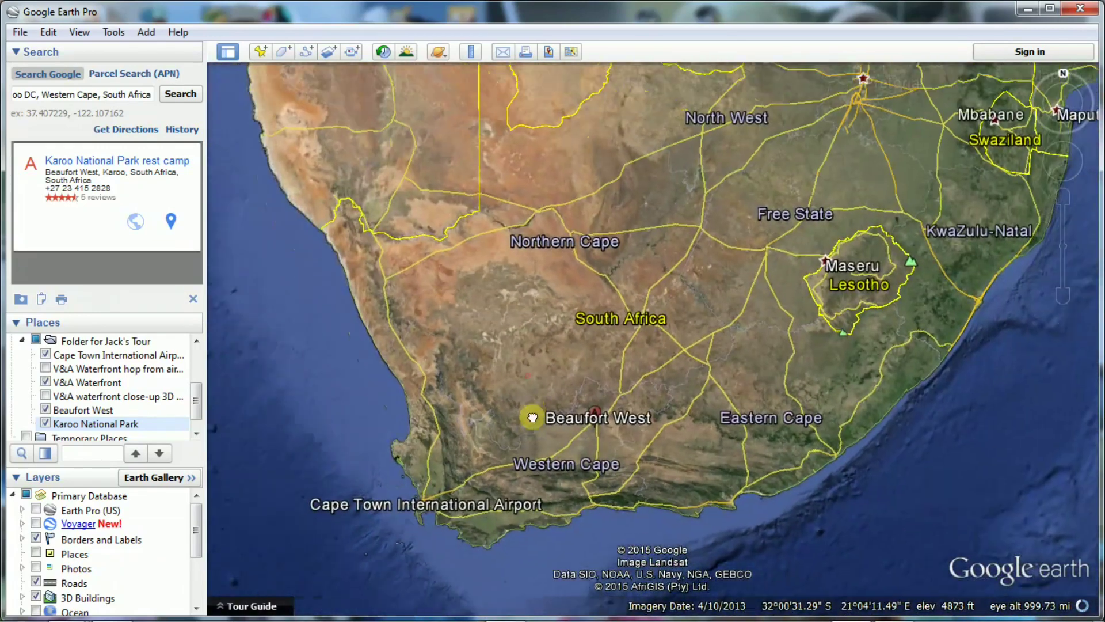
{"action": "left_click_drag", "start_coordinate": [533, 418], "coordinate": [506, 491]}
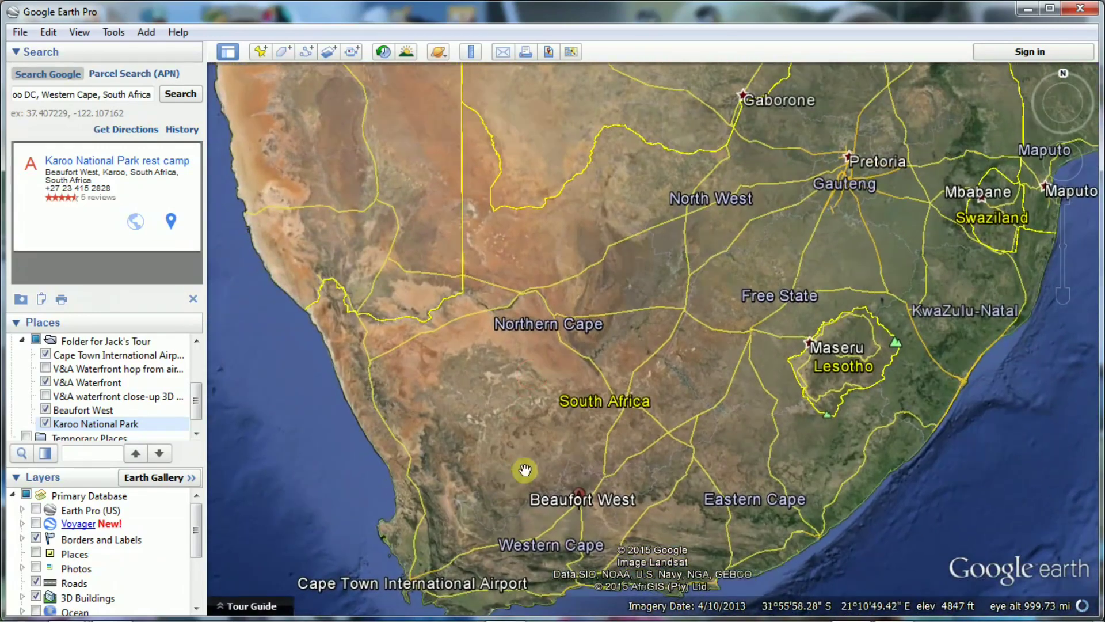
{"action": "left_click_drag", "start_coordinate": [646, 434], "coordinate": [663, 409]}
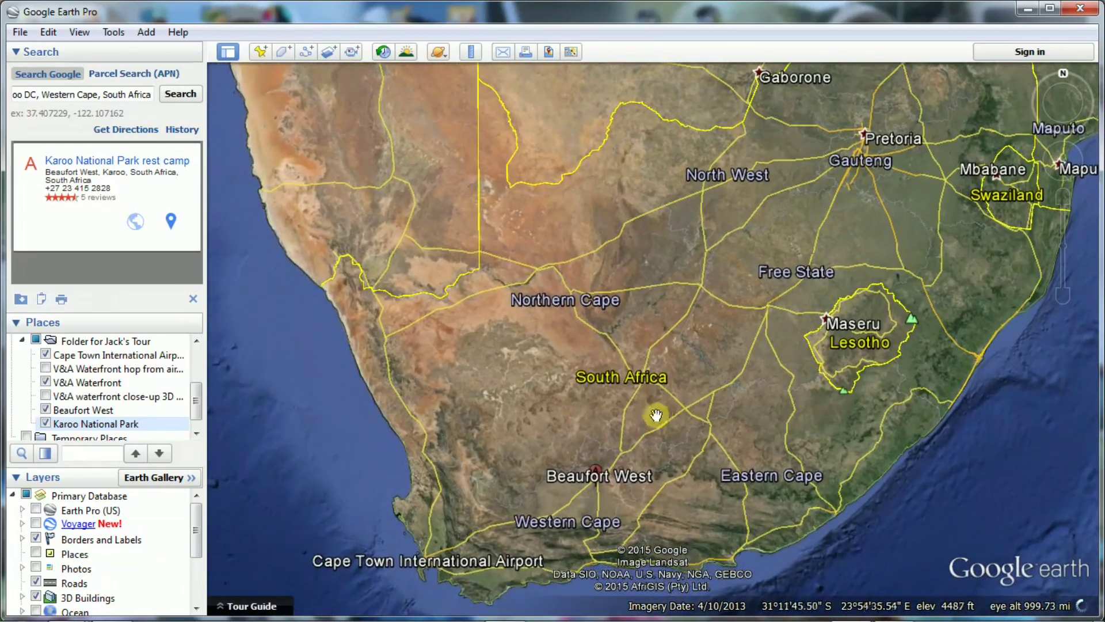
{"action": "left_click", "coordinate": [261, 51]}
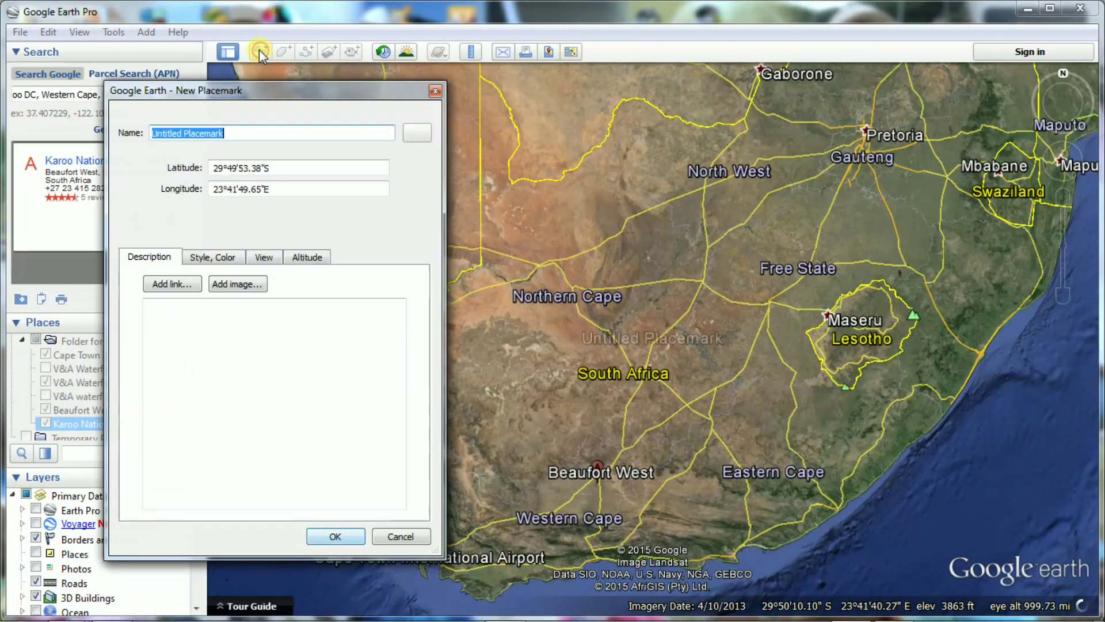
{"action": "type", "text": "Sout"}
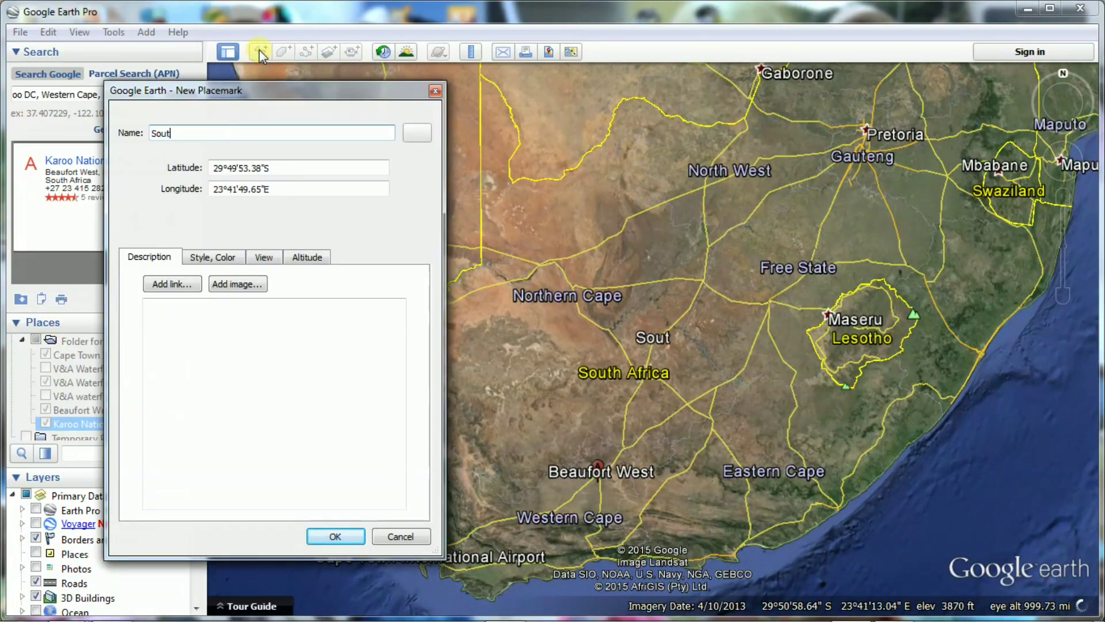
{"action": "type", "text": "h Africa"}
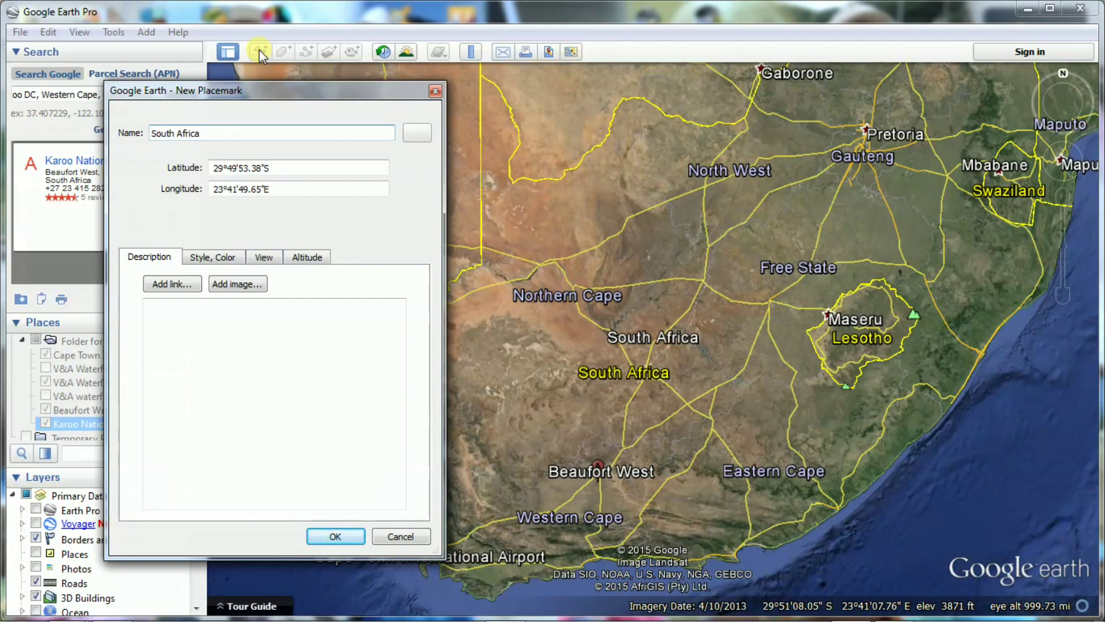
Set the South Africa placemark's label color to bright green (red 0, green 255, blue 0).
{"action": "left_click", "coordinate": [223, 257]}
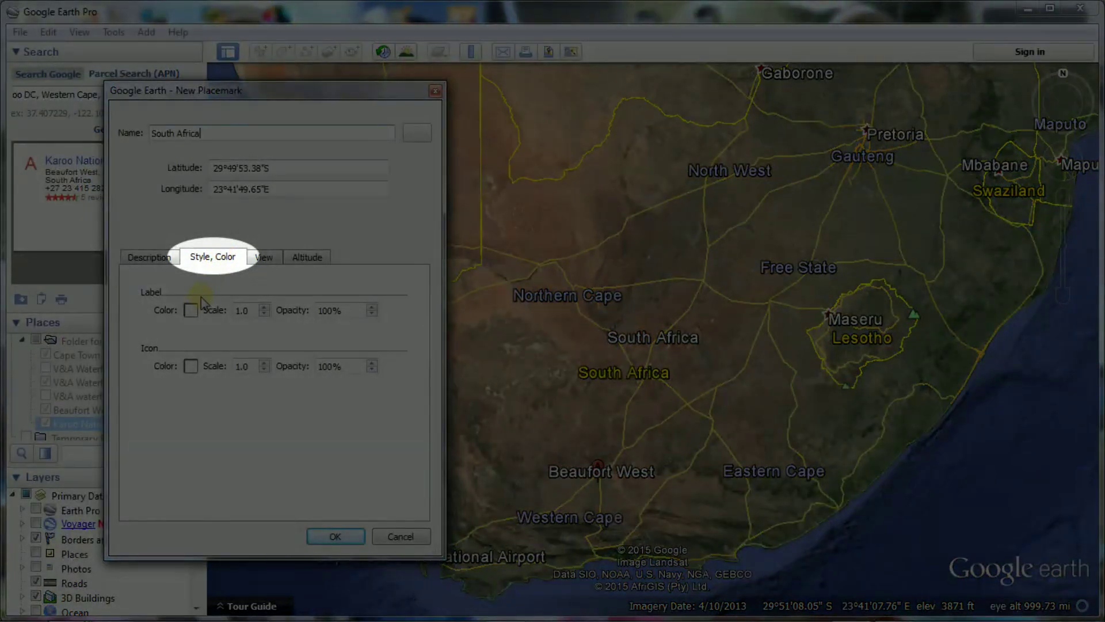
{"action": "left_click", "coordinate": [191, 309]}
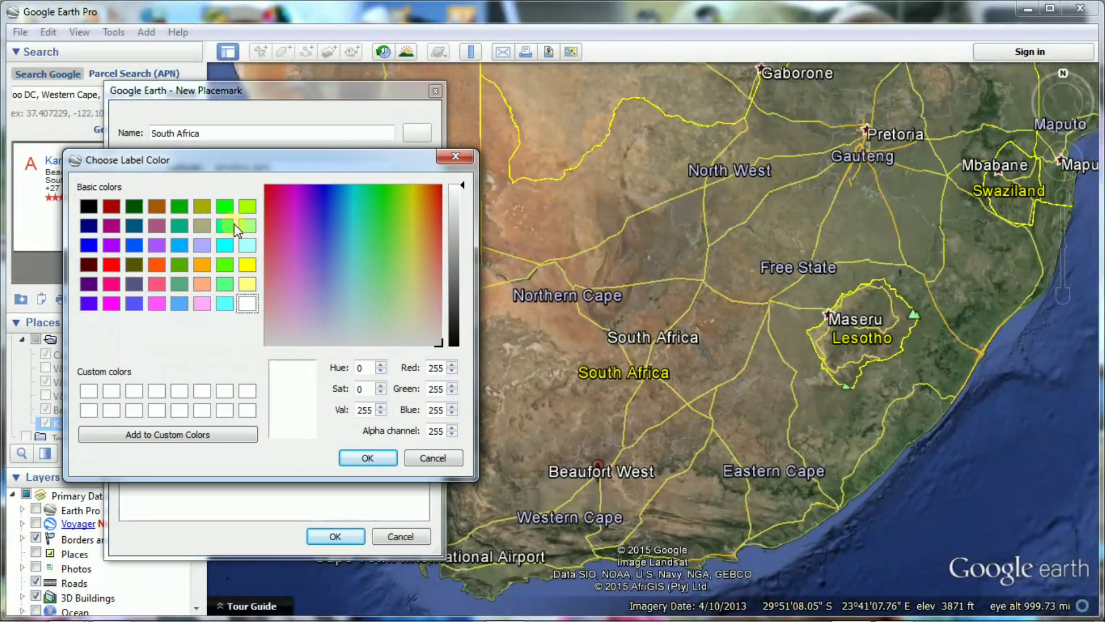
{"action": "left_click", "coordinate": [227, 207]}
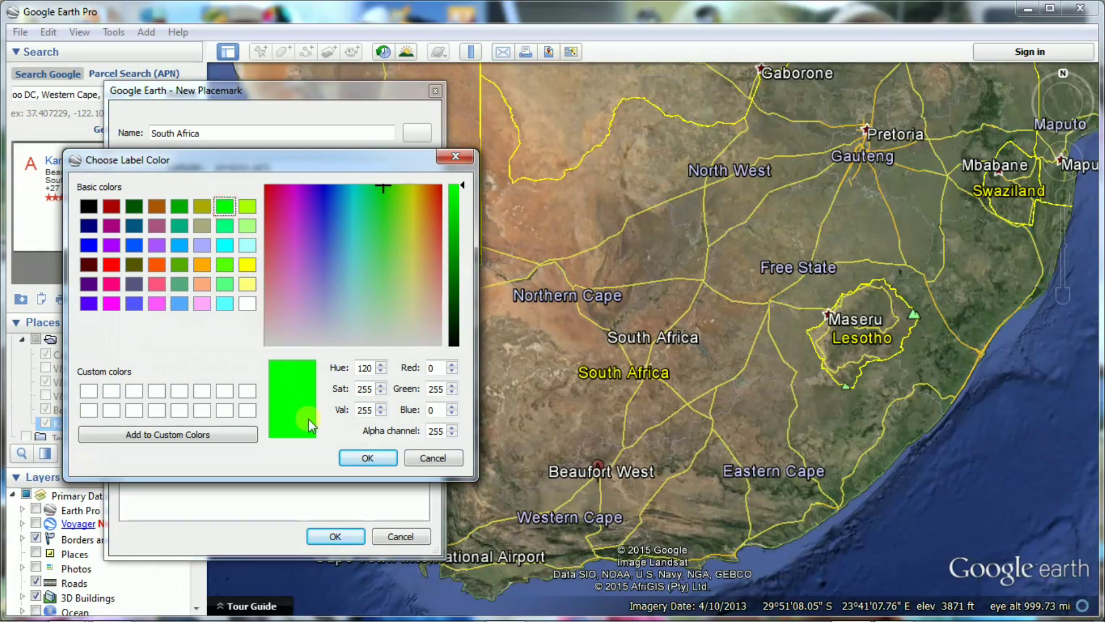
{"action": "left_click", "coordinate": [377, 454]}
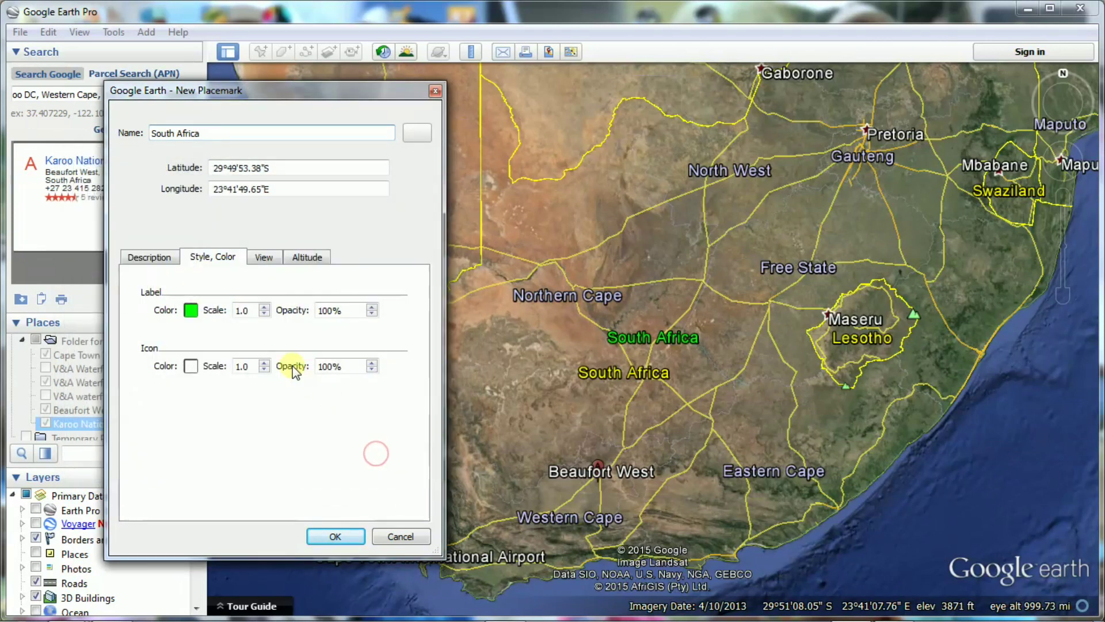
Set the South Africa label's scale to 2.0 and save the placemark.
{"action": "left_click", "coordinate": [265, 307]}
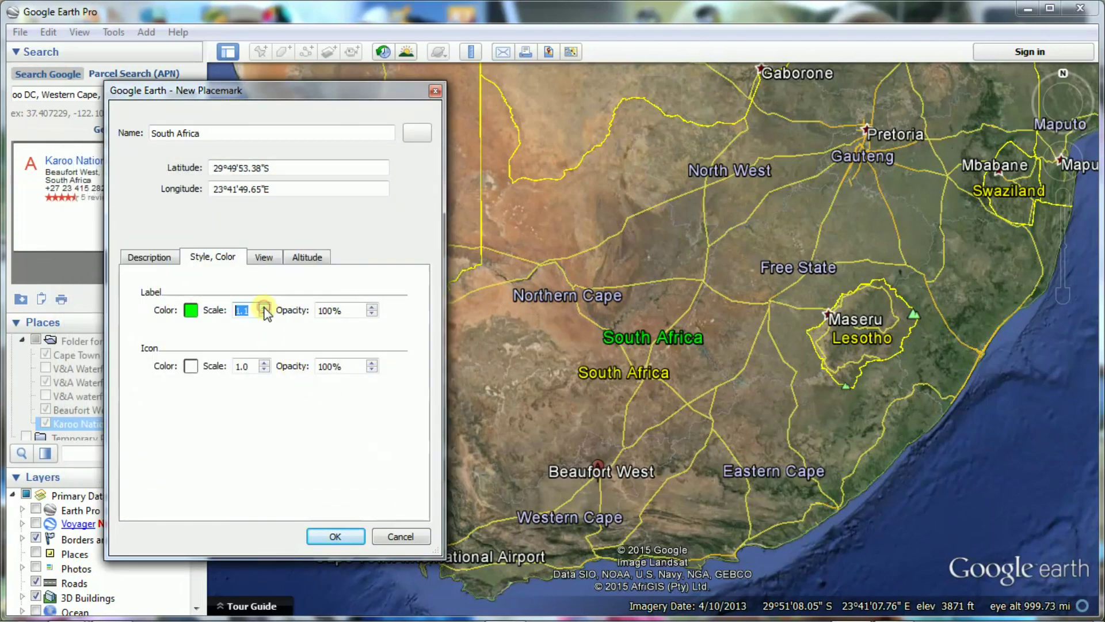
{"action": "left_click", "coordinate": [264, 306]}
{"action": "left_click", "coordinate": [264, 307]}
{"action": "left_click", "coordinate": [264, 307]}
{"action": "left_click", "coordinate": [264, 306]}
{"action": "left_click", "coordinate": [264, 307]}
{"action": "left_click", "coordinate": [264, 307]}
{"action": "left_click", "coordinate": [264, 307]}
{"action": "left_click", "coordinate": [265, 306]}
{"action": "left_click", "coordinate": [265, 306]}
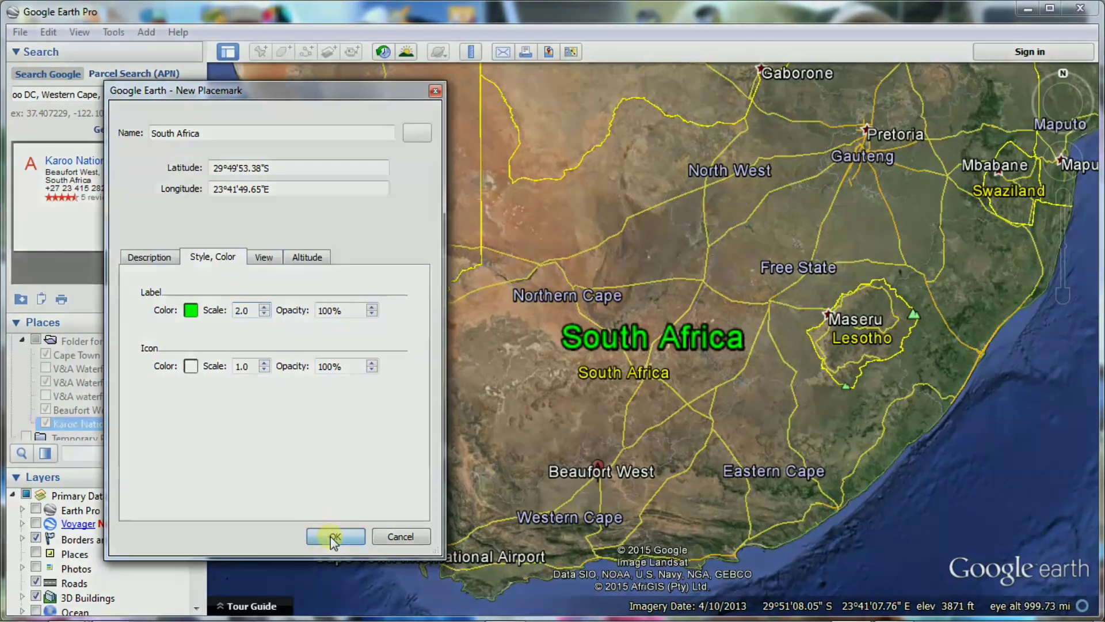
{"action": "left_click", "coordinate": [334, 538]}
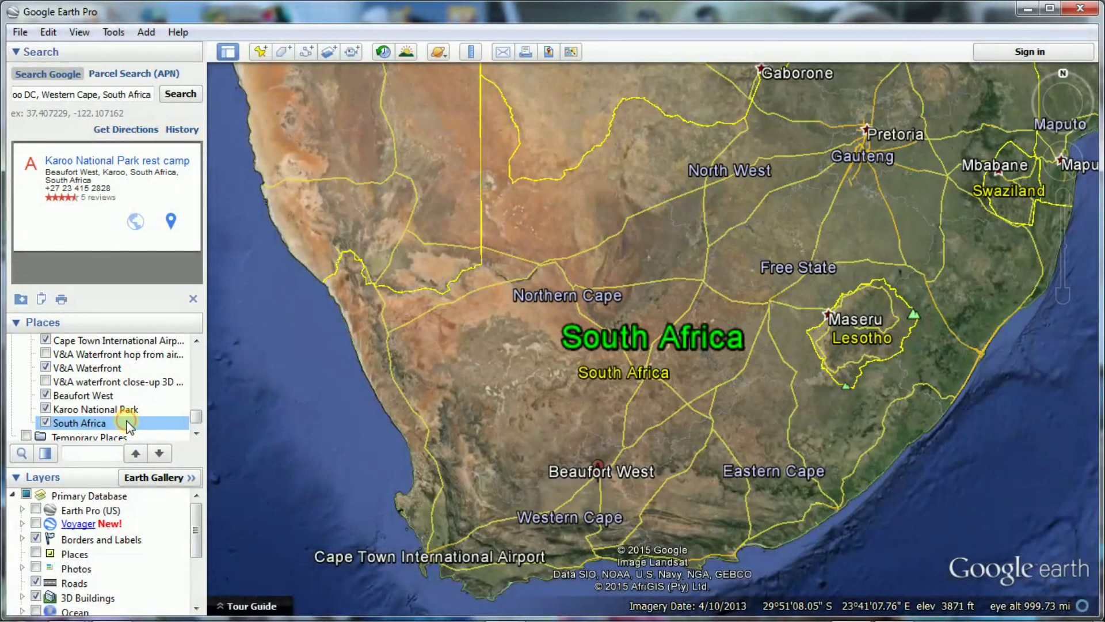
Move the South Africa placemark to the start of Folder for Jack's Tour, above Cape Town International Airport.
{"action": "left_click_drag", "start_coordinate": [127, 424], "coordinate": [131, 351]}
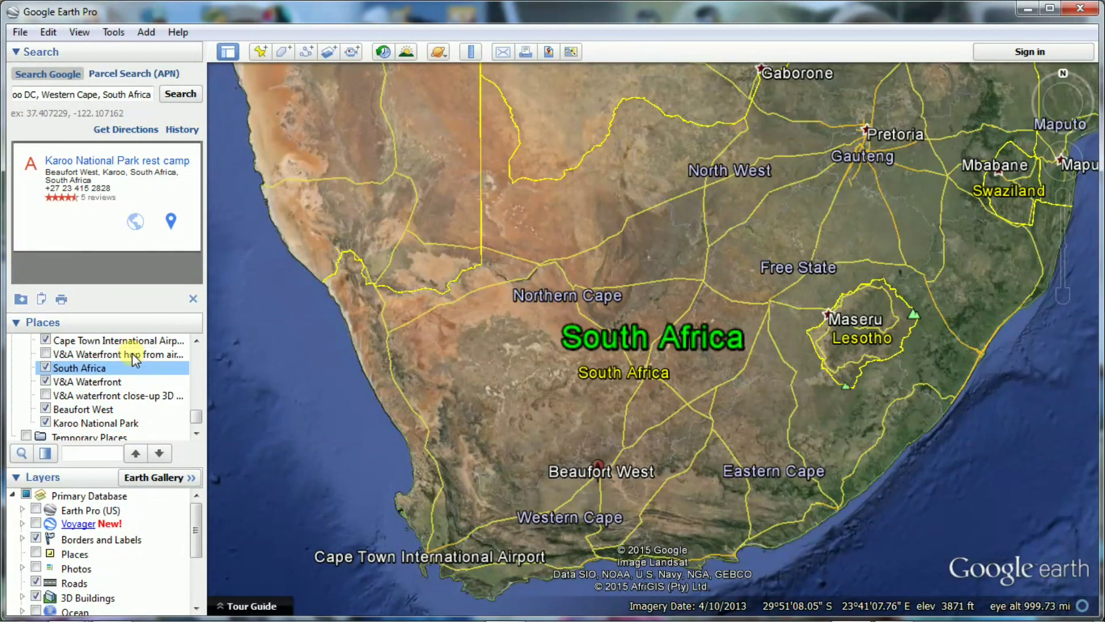
{"action": "left_click", "coordinate": [197, 341]}
{"action": "left_click", "coordinate": [196, 341]}
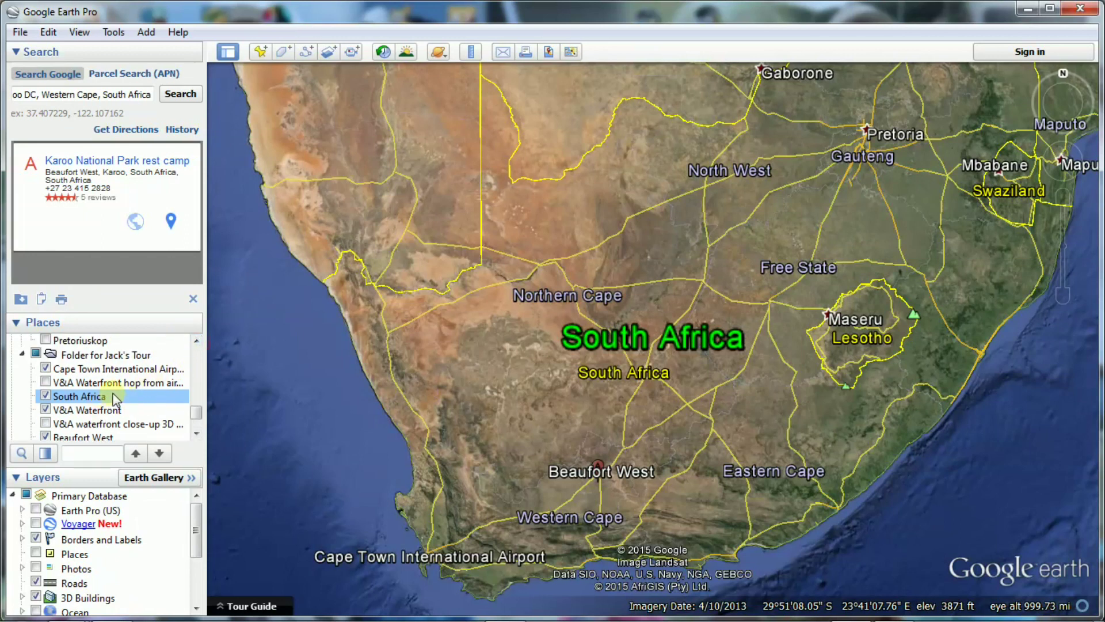
{"action": "left_click_drag", "start_coordinate": [115, 393], "coordinate": [117, 364]}
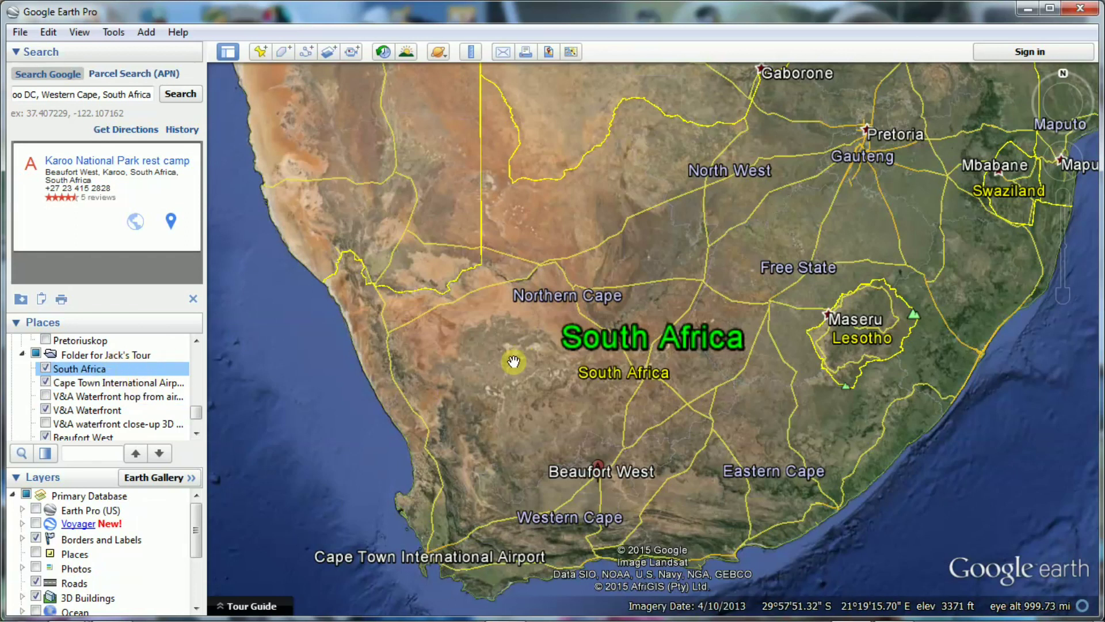
Create a placemark named Western Cape over the province at about 292.68 mi eye altitude, framing Cape Town through Beaufort West.
{"action": "scroll", "coordinate": [514, 361], "scroll_direction": "down", "scroll_amount": 2}
{"action": "scroll", "coordinate": [514, 361], "scroll_direction": "up", "scroll_amount": 2}
{"action": "scroll", "coordinate": [514, 361], "scroll_direction": "up", "scroll_amount": 1}
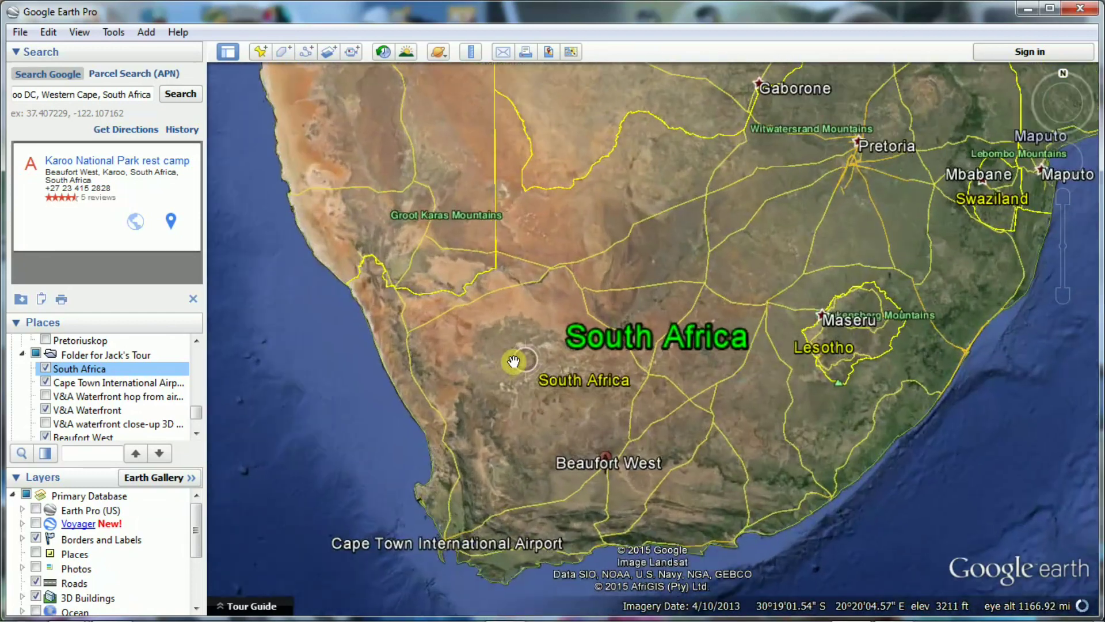
{"action": "scroll", "coordinate": [511, 391], "scroll_direction": "up", "scroll_amount": 3}
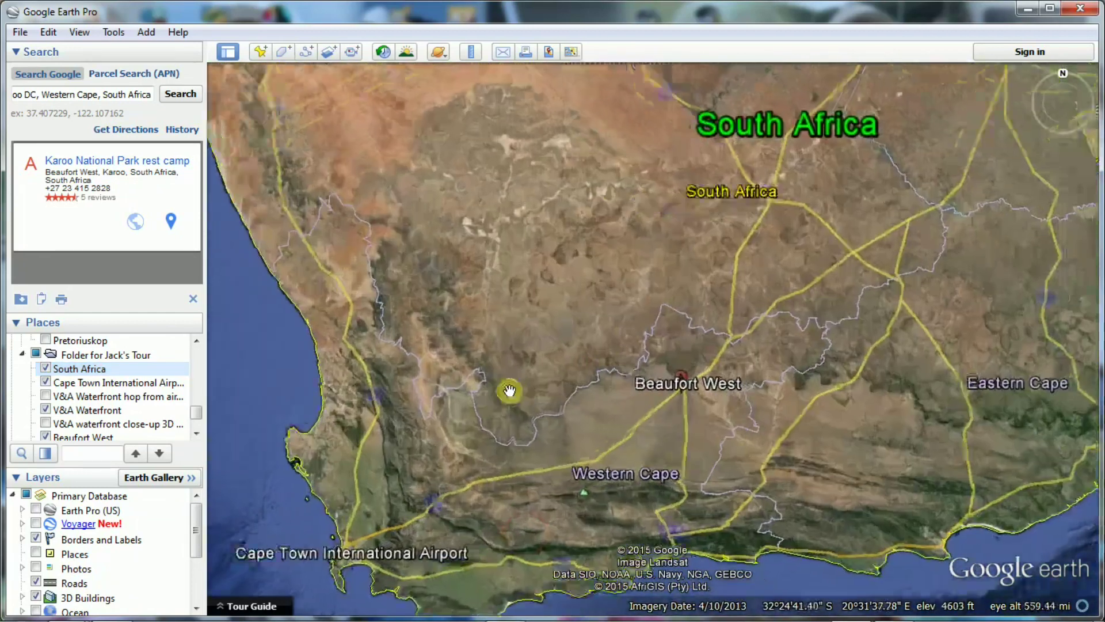
{"action": "left_click_drag", "start_coordinate": [508, 402], "coordinate": [601, 352]}
{"action": "scroll", "coordinate": [599, 351], "scroll_direction": "up", "scroll_amount": 1}
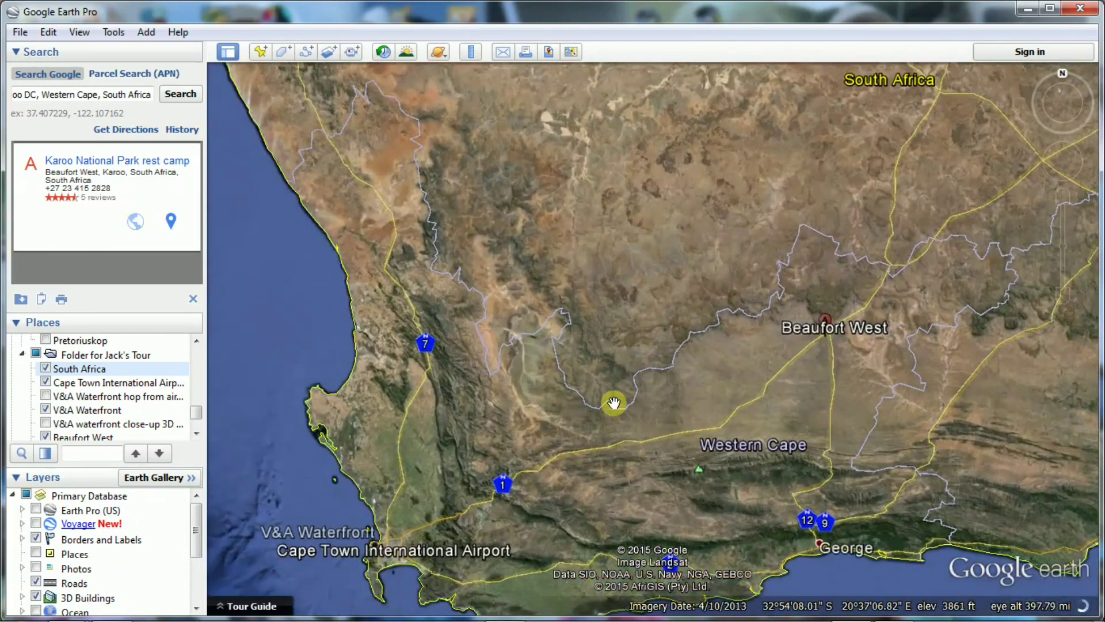
{"action": "scroll", "coordinate": [626, 360], "scroll_direction": "up", "scroll_amount": 1}
{"action": "left_click_drag", "start_coordinate": [637, 348], "coordinate": [678, 264]}
{"action": "scroll", "coordinate": [635, 340], "scroll_direction": "up", "scroll_amount": 1}
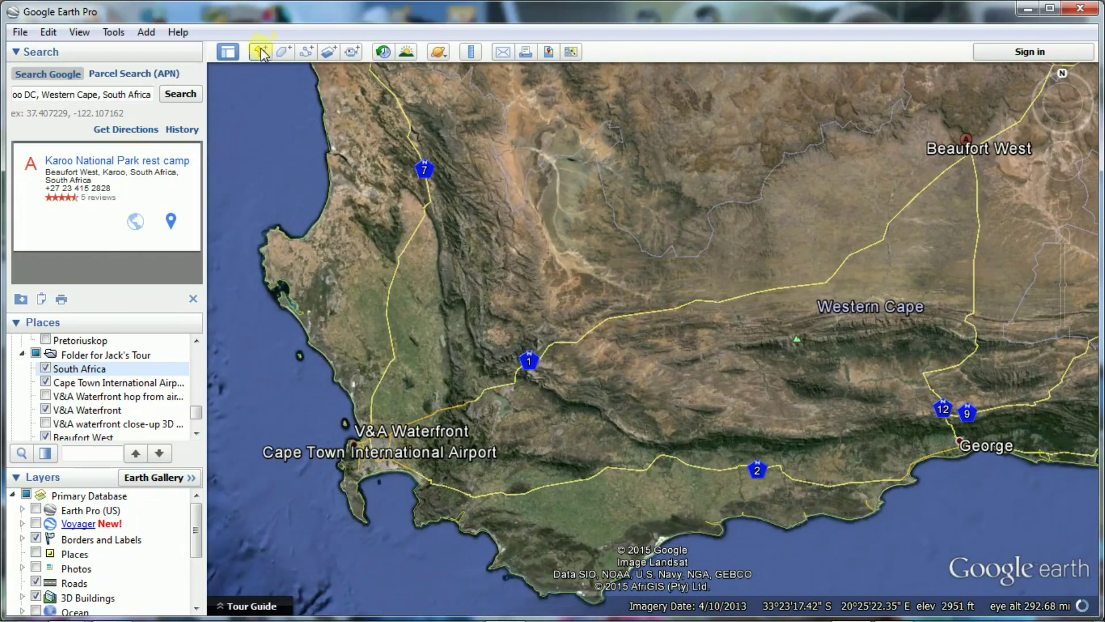
{"action": "left_click", "coordinate": [261, 51]}
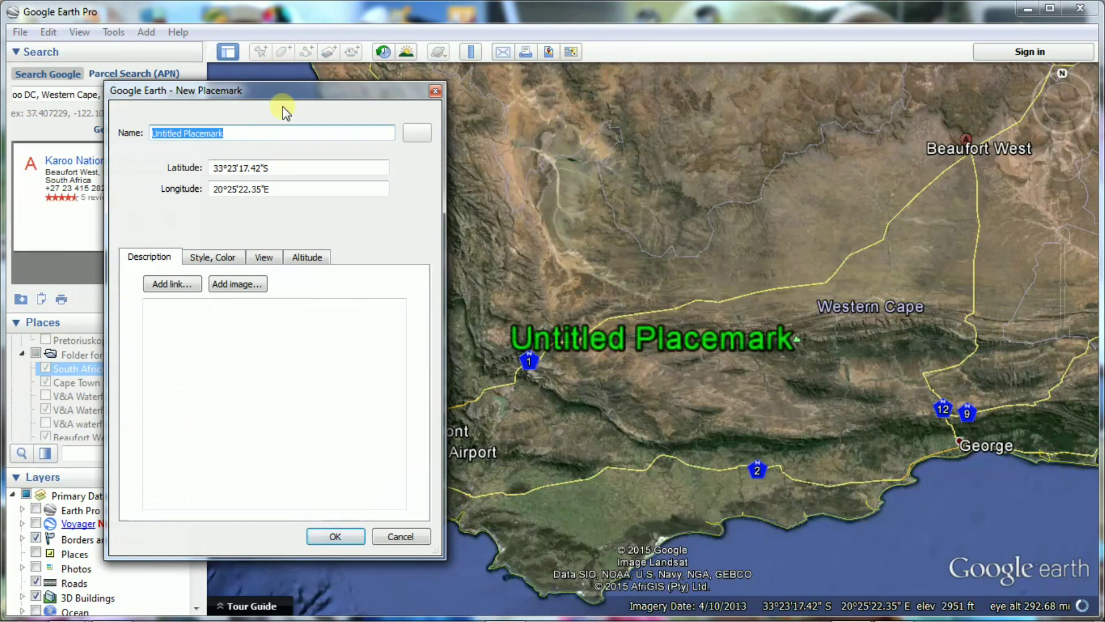
{"action": "type", "text": "Weste"}
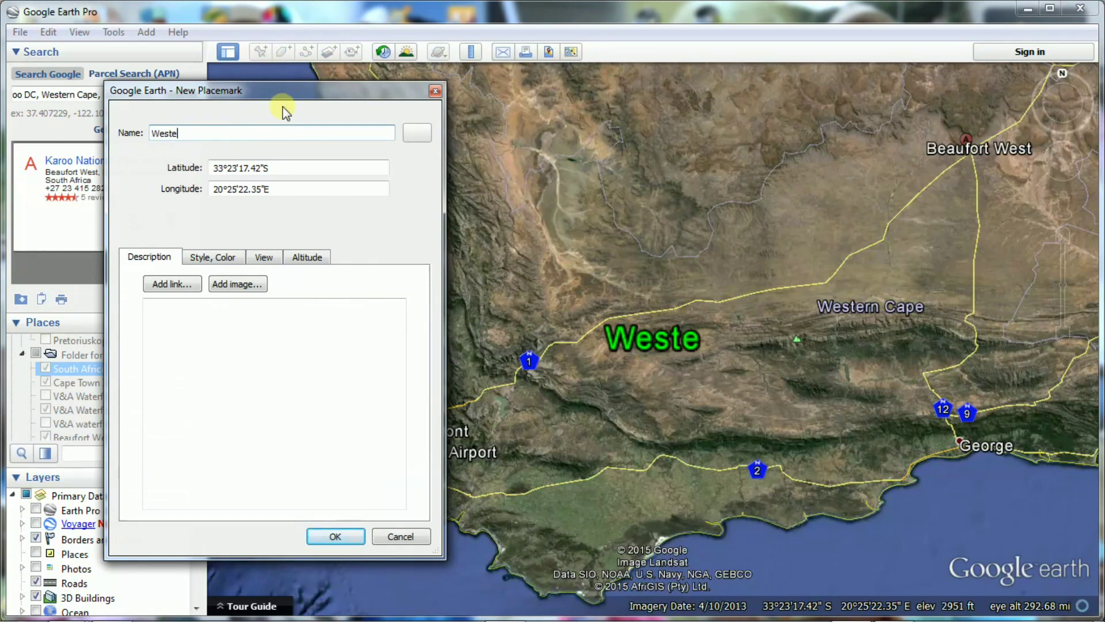
{"action": "type", "text": "rn Cape"}
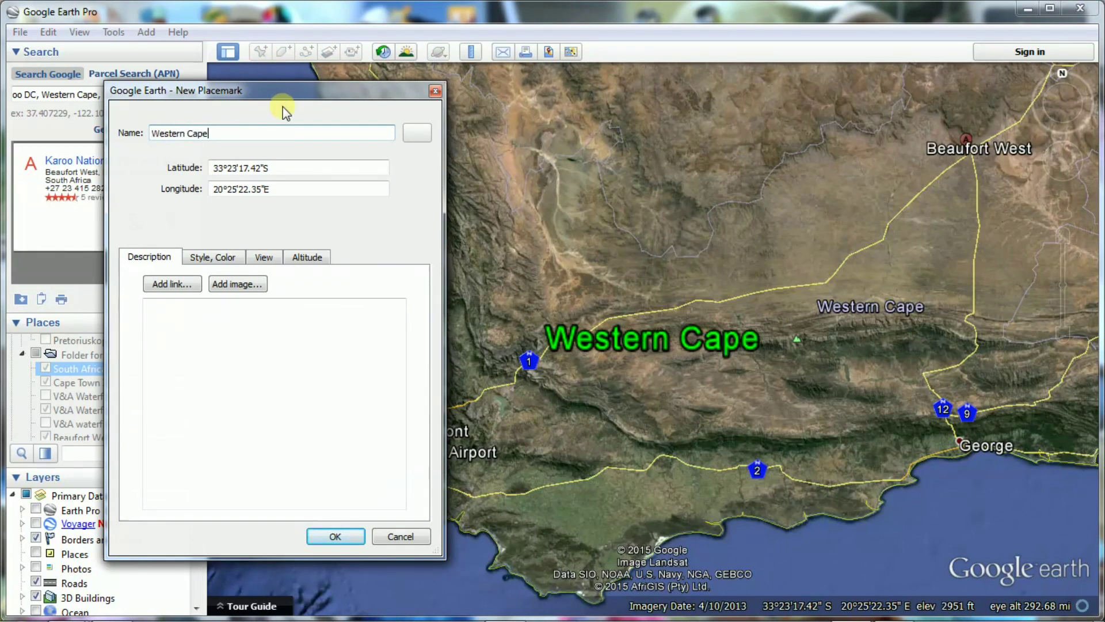
Reduce the Western Cape label's scale to 1.5 and save the placemark.
{"action": "left_click", "coordinate": [228, 258]}
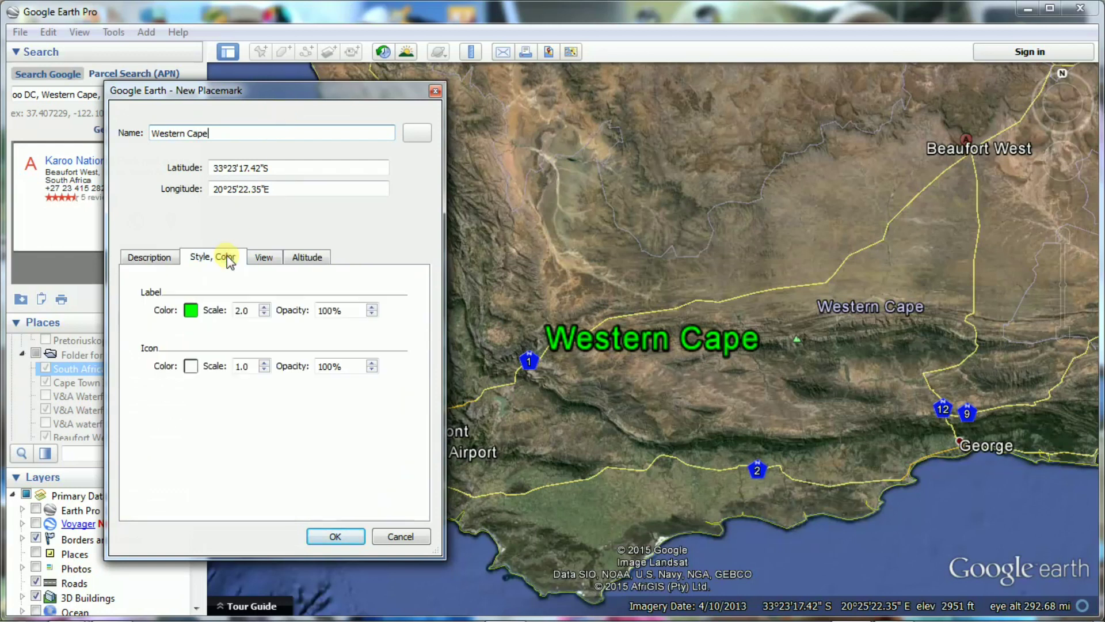
{"action": "left_click", "coordinate": [265, 314]}
{"action": "left_click", "coordinate": [265, 314]}
{"action": "left_click", "coordinate": [264, 314]}
{"action": "left_click", "coordinate": [264, 314]}
{"action": "left_click", "coordinate": [265, 313]}
{"action": "left_click", "coordinate": [336, 536]}
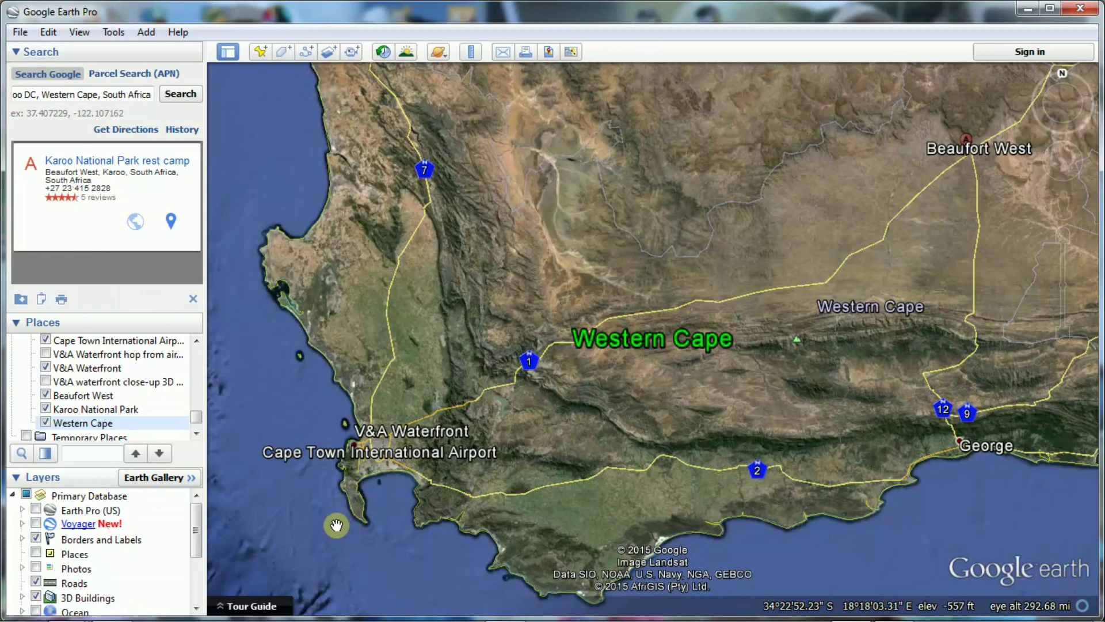
Move the Western Cape placemark directly above Beaufort West in the tour folder and clear the Karoo National Park search results.
{"action": "left_click", "coordinate": [150, 426]}
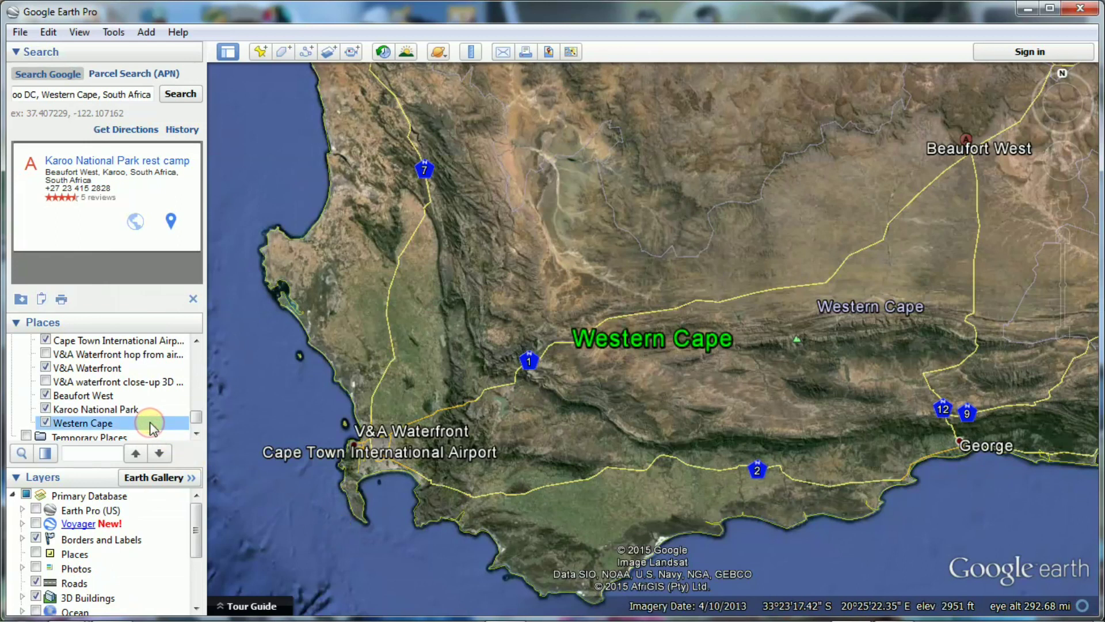
{"action": "left_click_drag", "start_coordinate": [151, 426], "coordinate": [160, 395]}
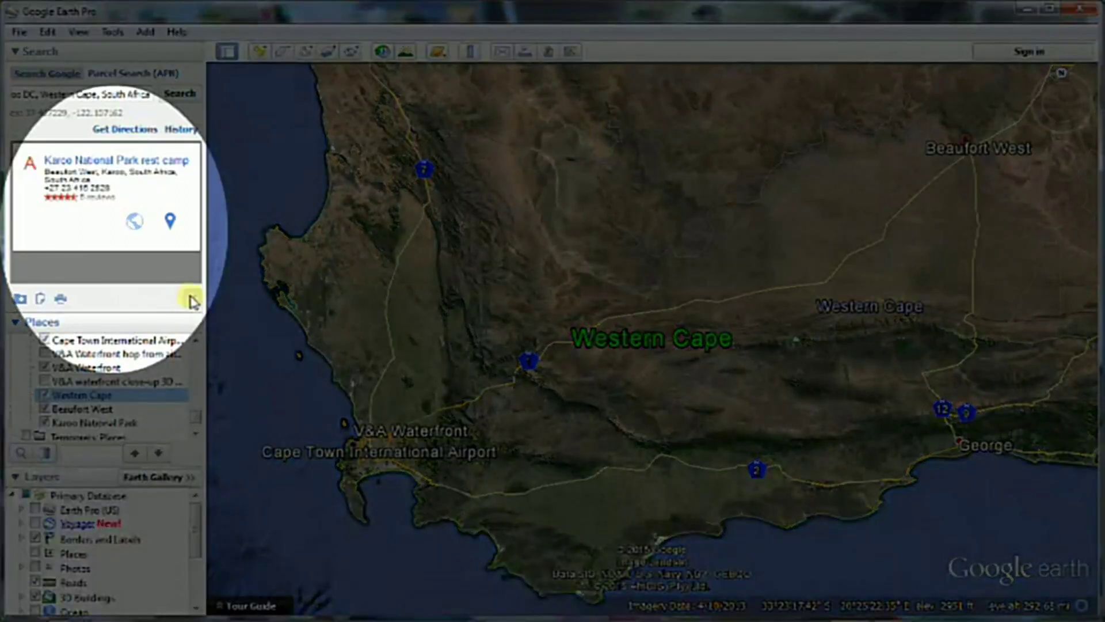
{"action": "left_click", "coordinate": [192, 298]}
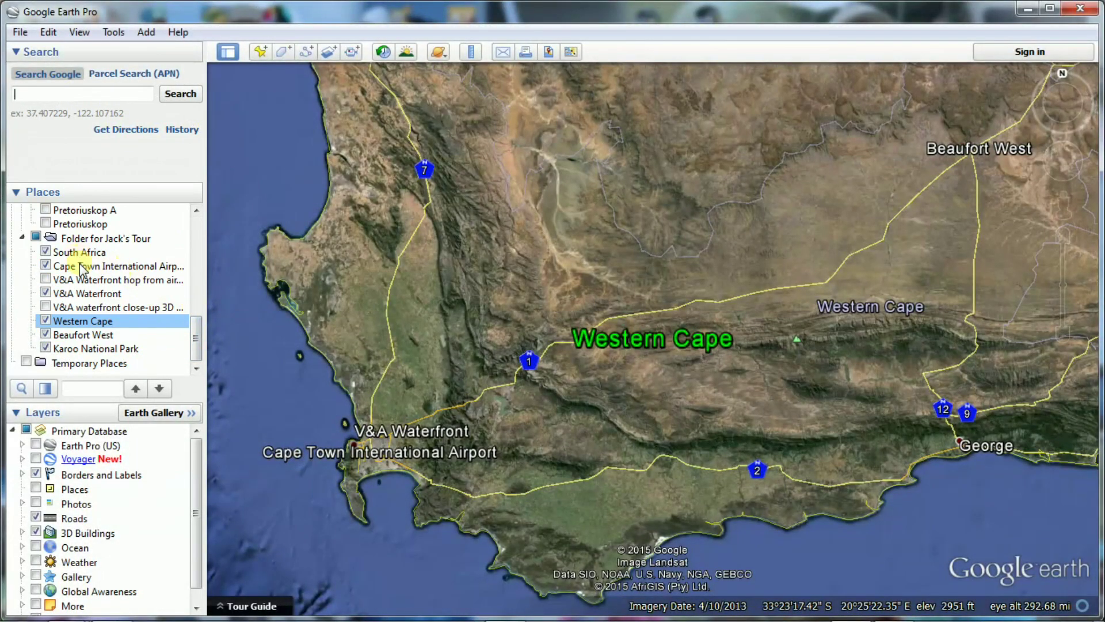
Turn off the Borders and Labels layer, leaving the tour folder's own placemark labels switched on.
{"action": "left_click", "coordinate": [46, 253]}
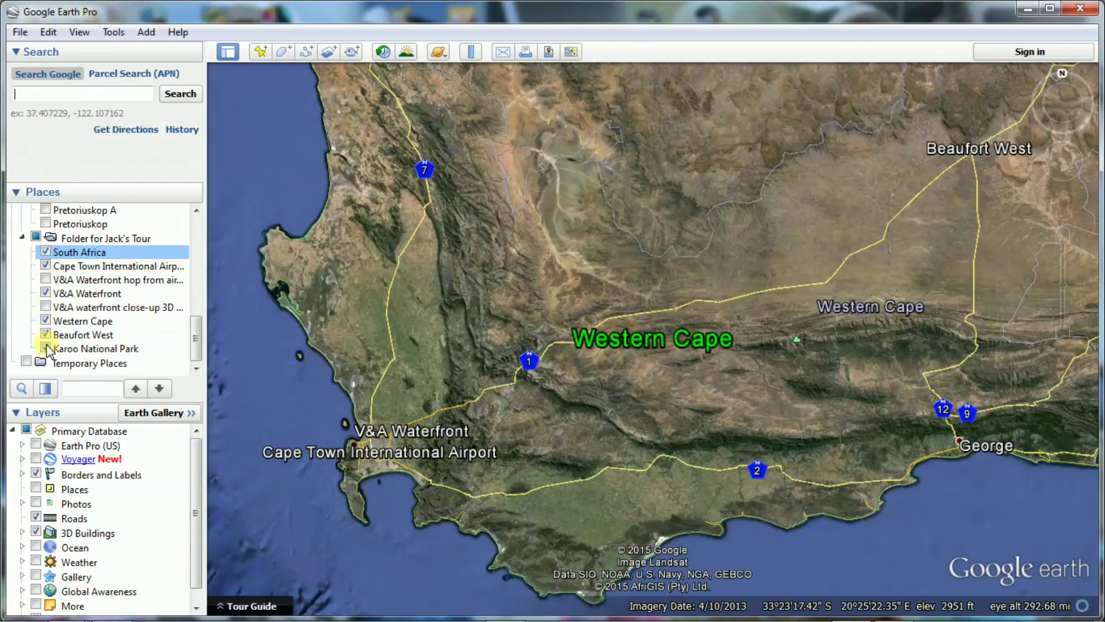
{"action": "left_click", "coordinate": [36, 475]}
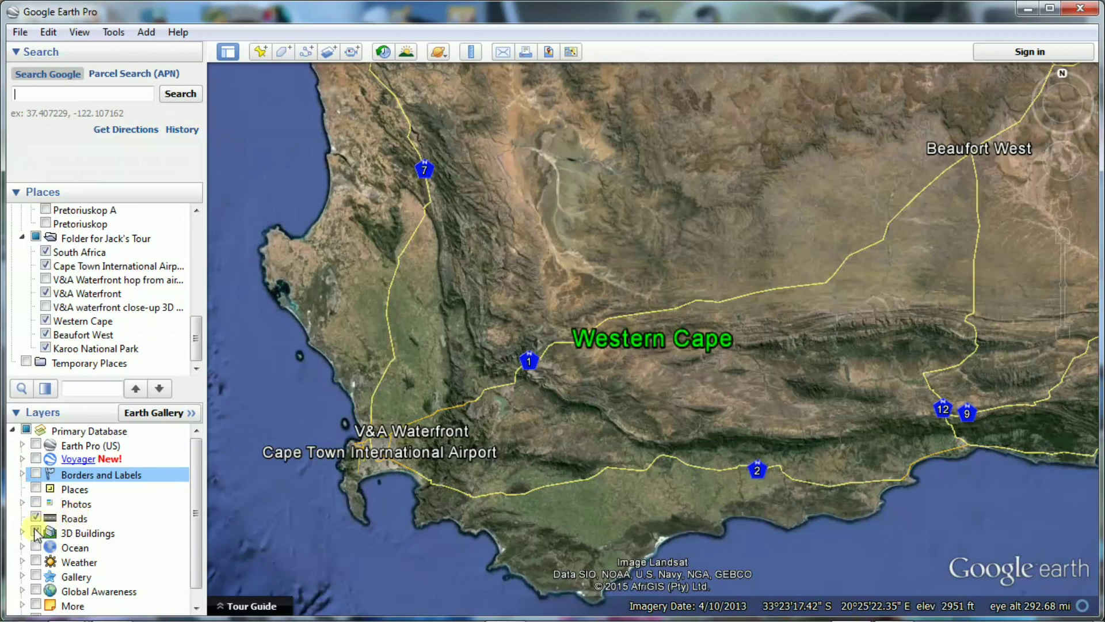
{"action": "mouse_move", "coordinate": [194, 495]}
{"action": "left_mouse_down"}
{"action": "mouse_move", "coordinate": [195, 523]}
{"action": "mouse_move", "coordinate": [196, 492]}
{"action": "left_mouse_up"}
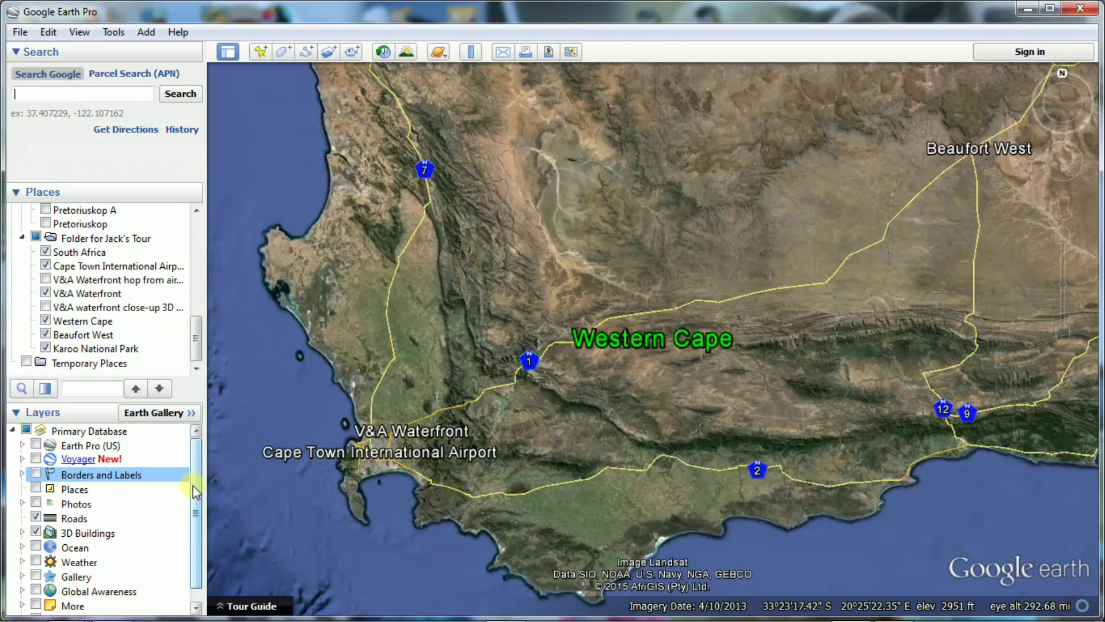
Set the folder touring options to 5 seconds between features and 0 seconds wait at features, and apply them.
{"action": "left_click", "coordinate": [114, 32]}
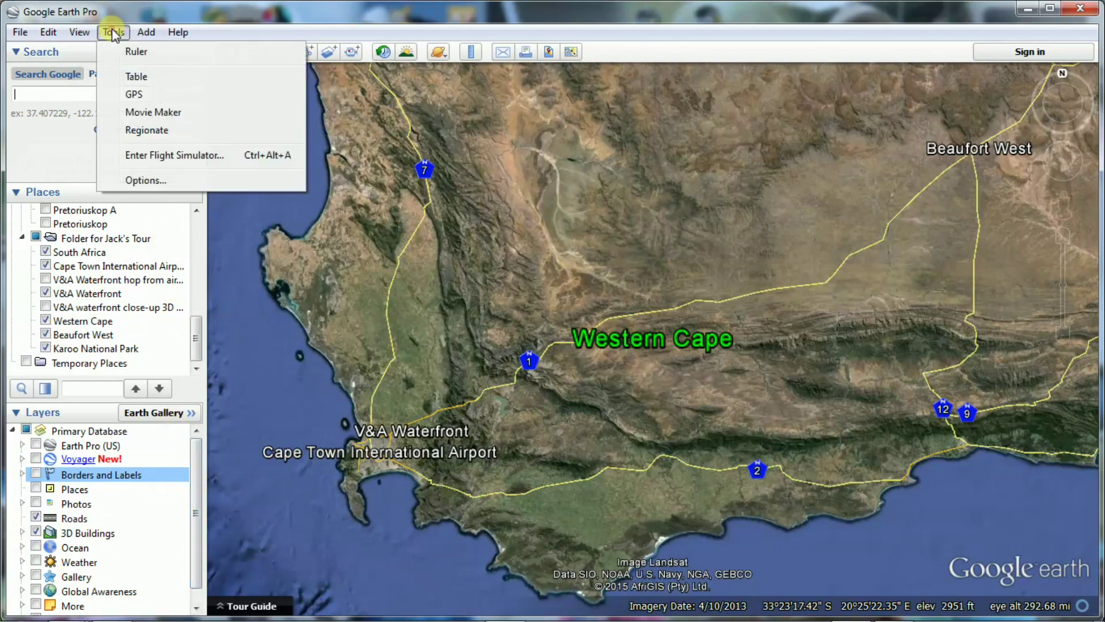
{"action": "left_click", "coordinate": [156, 179]}
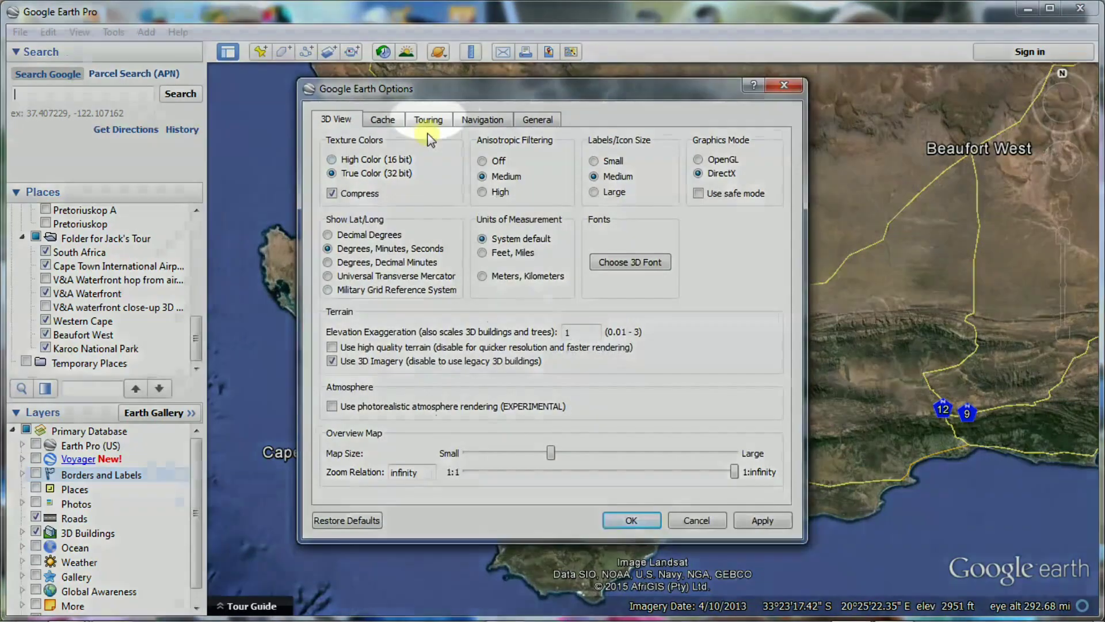
{"action": "left_click", "coordinate": [432, 122]}
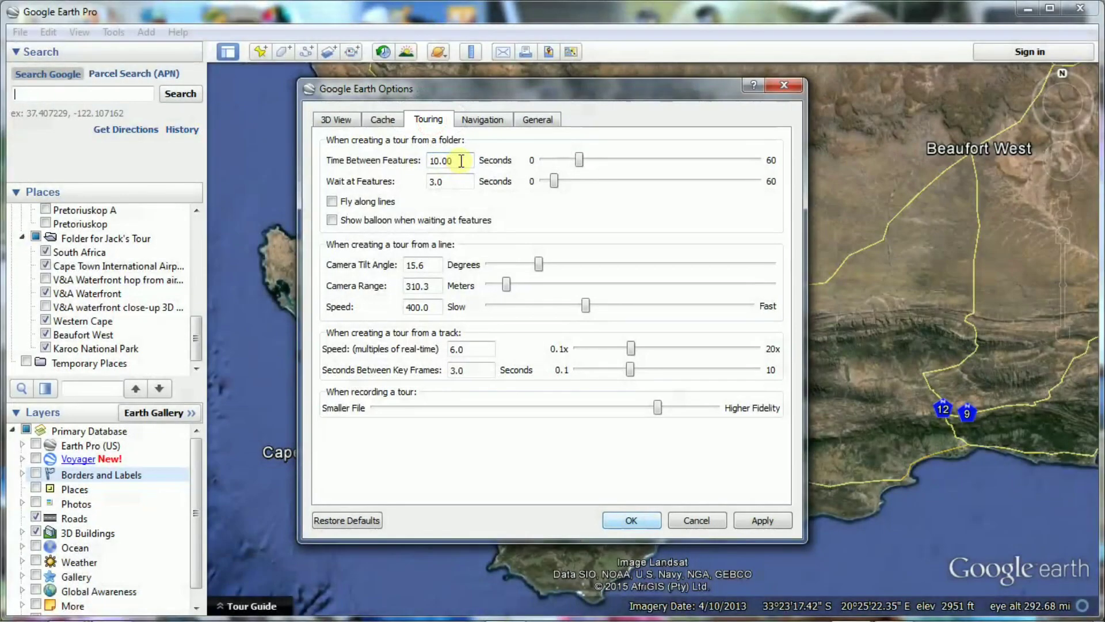
{"action": "left_click_drag", "start_coordinate": [459, 160], "coordinate": [416, 161]}
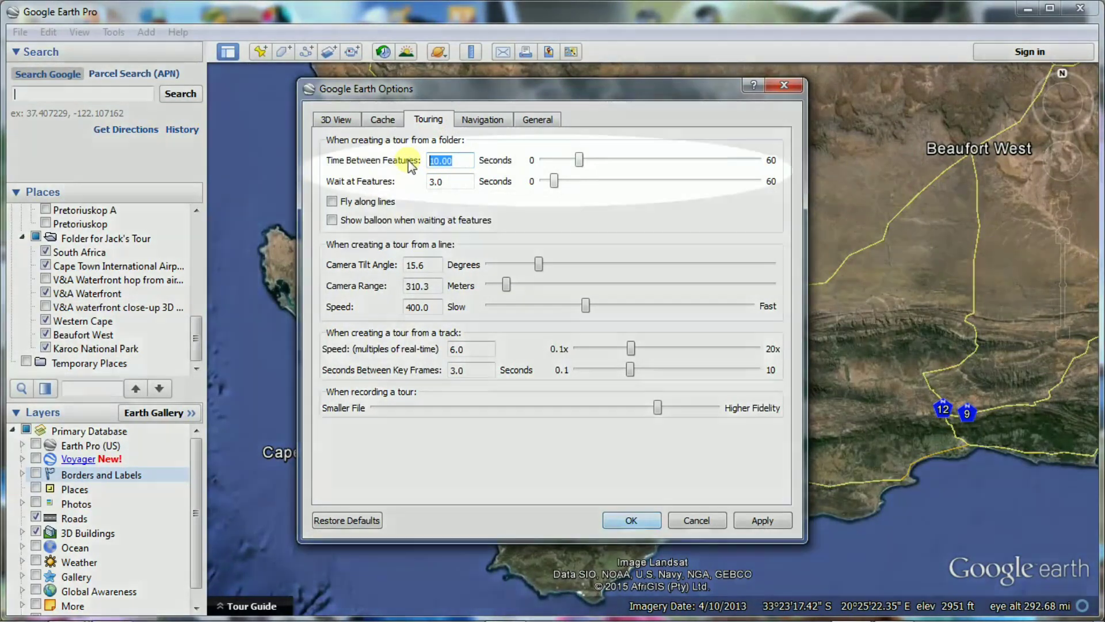
{"action": "type", "text": "5"}
{"action": "key", "text": "Tab"}
{"action": "left_click_drag", "start_coordinate": [452, 181], "coordinate": [429, 182]}
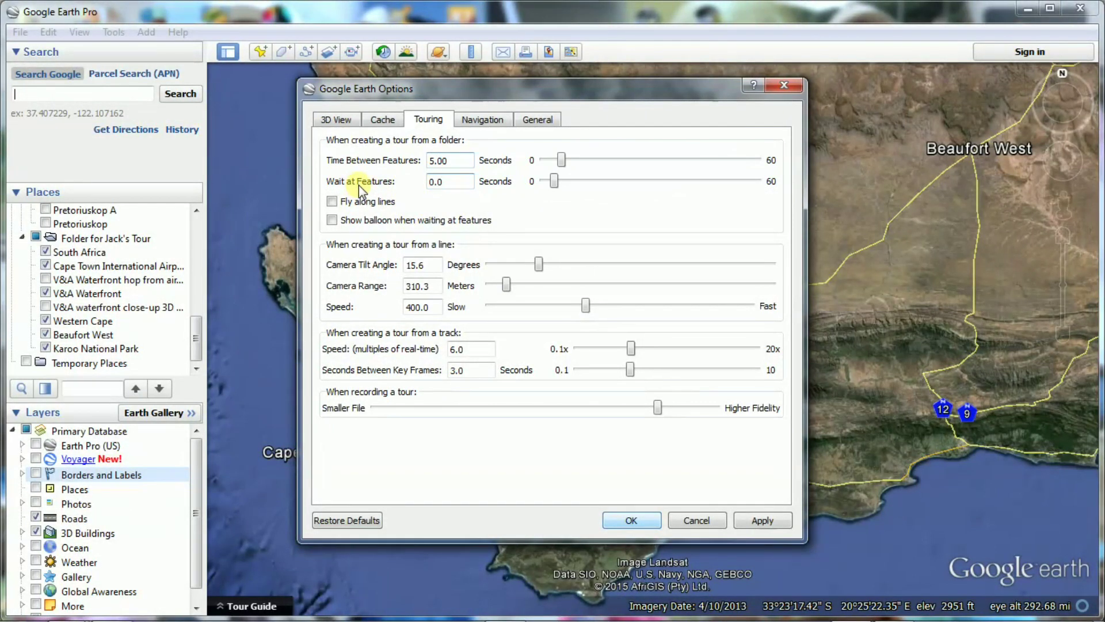
{"action": "key", "text": "Tab"}
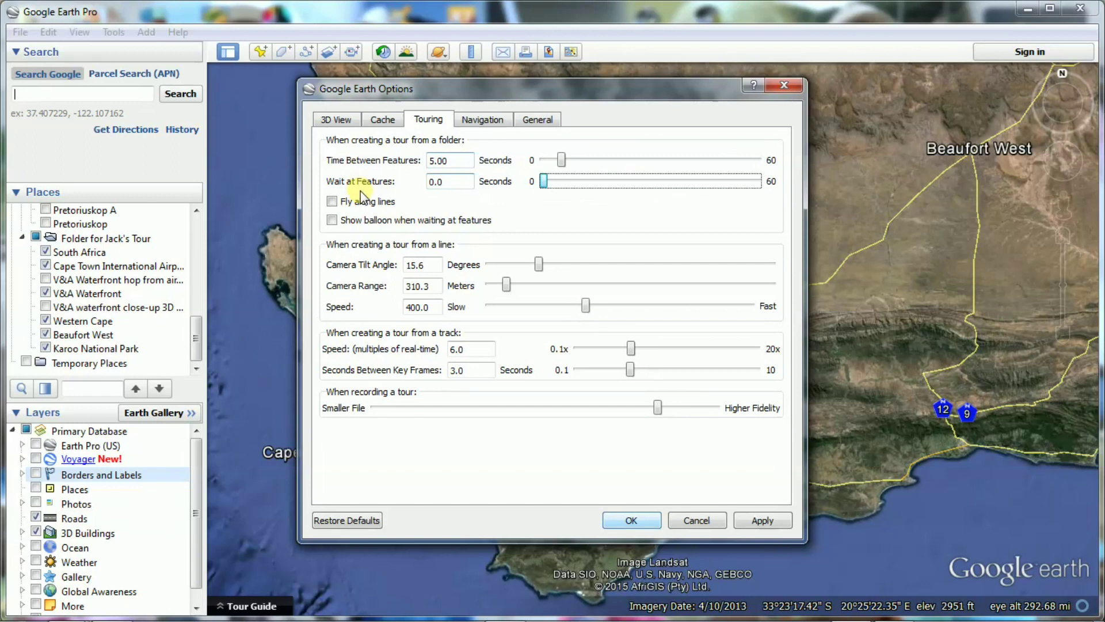
{"action": "left_click", "coordinate": [756, 521]}
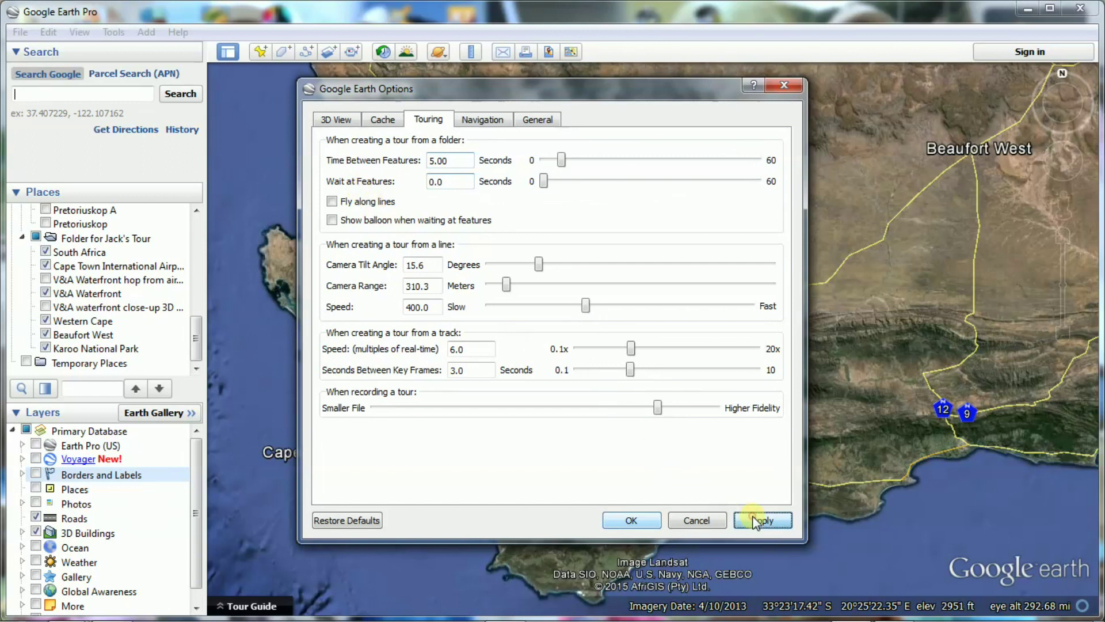
{"action": "left_click", "coordinate": [641, 521]}
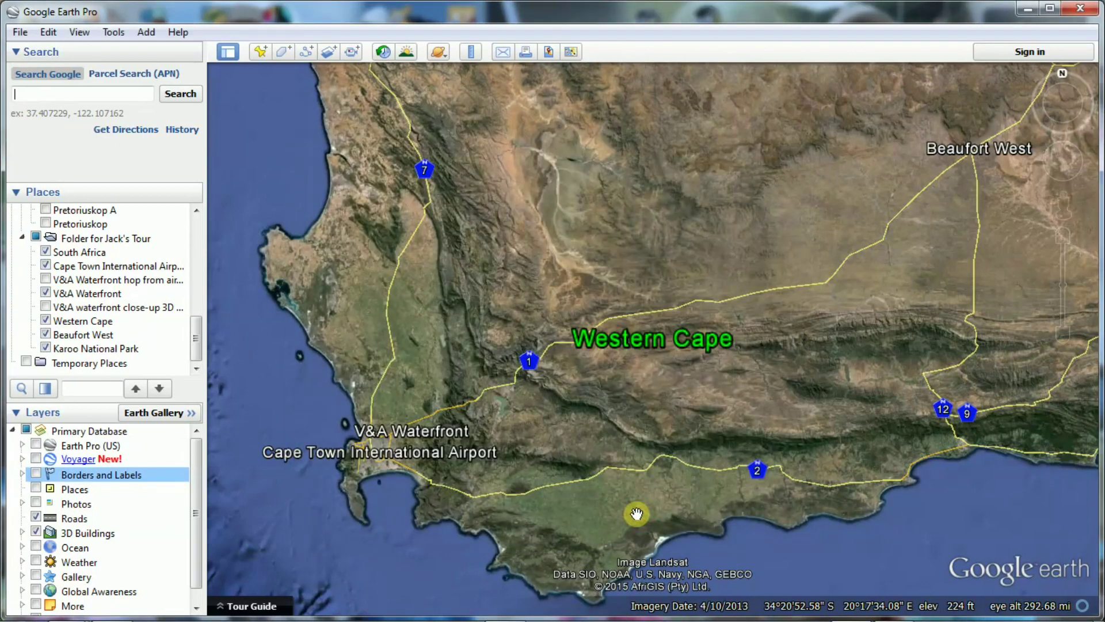
Hide the status bar and the Tour Guide from the map view.
{"action": "left_click", "coordinate": [81, 32]}
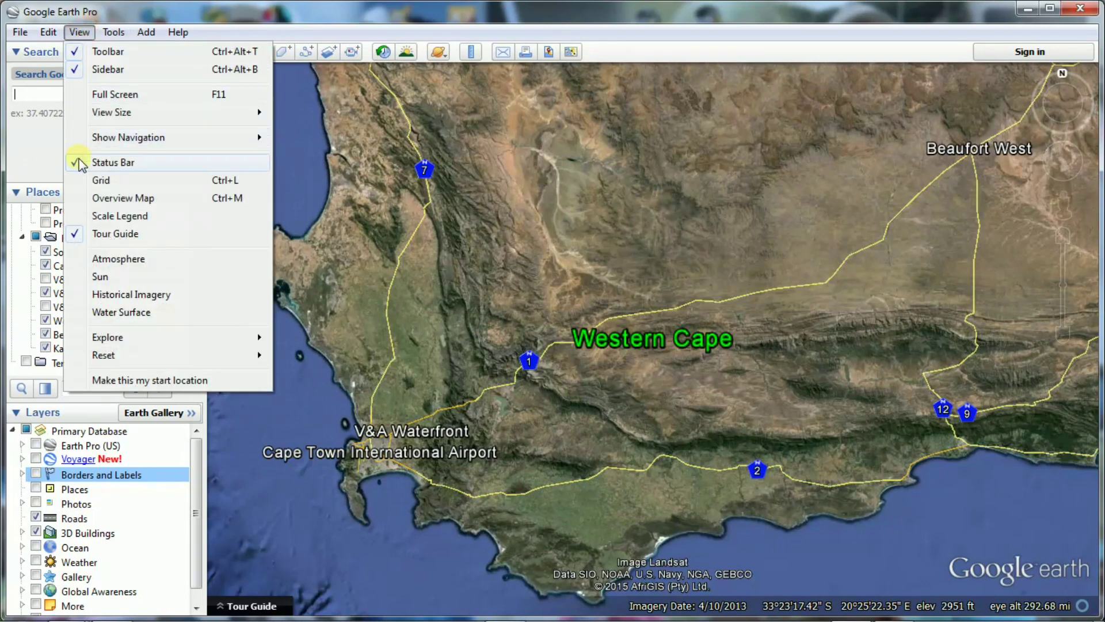
{"action": "left_click", "coordinate": [80, 163]}
{"action": "left_click", "coordinate": [80, 32]}
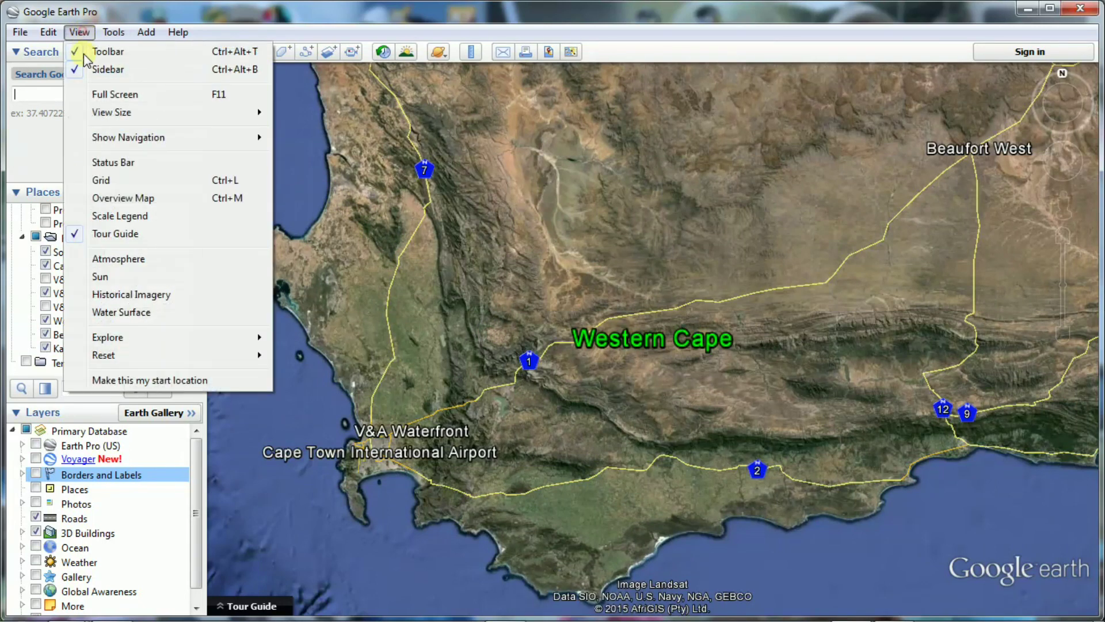
{"action": "left_click", "coordinate": [79, 234]}
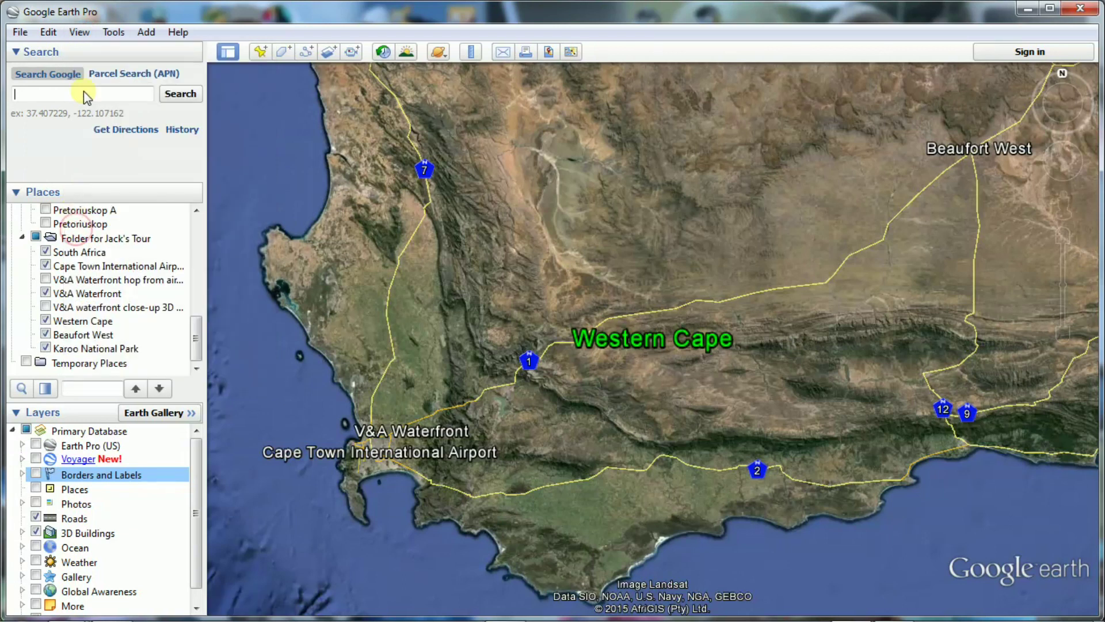
{"action": "left_click", "coordinate": [80, 32]}
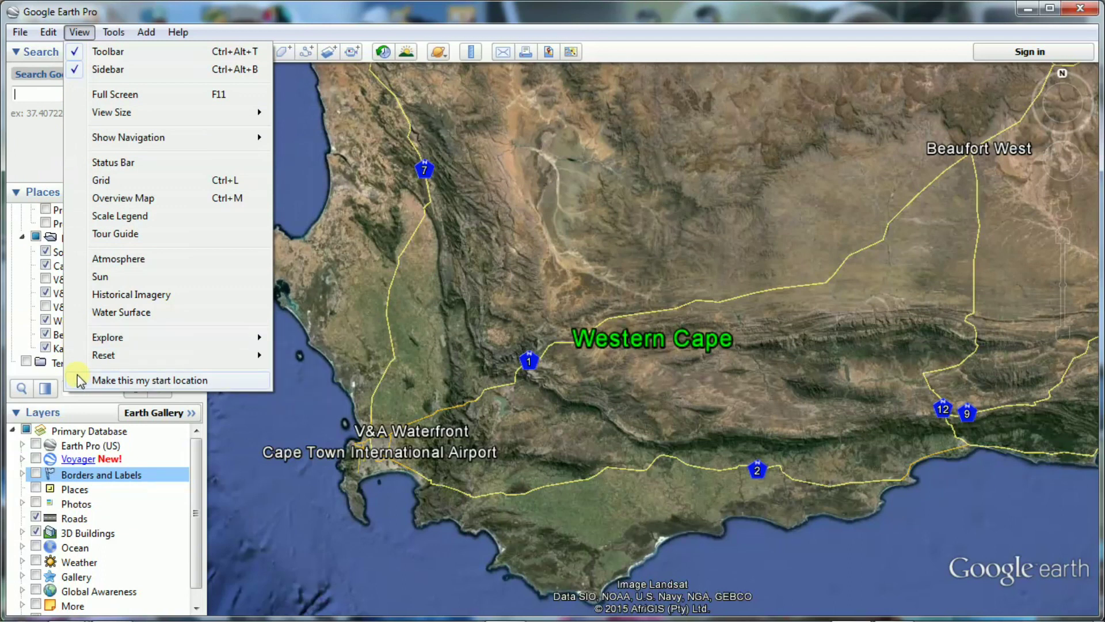
{"action": "left_click", "coordinate": [240, 469]}
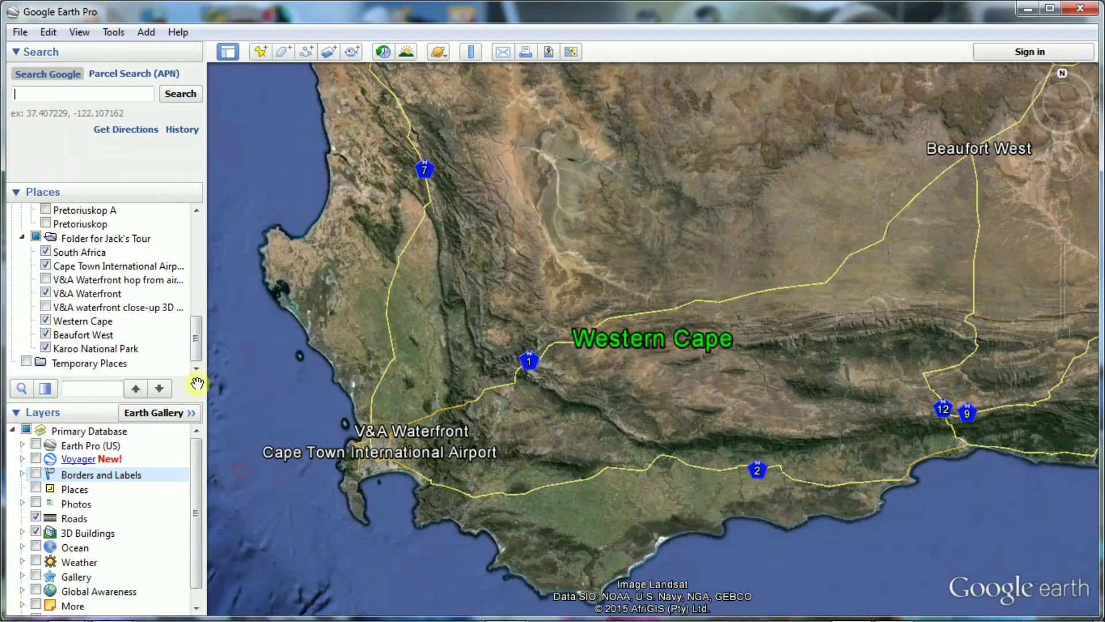
Play the tour folder through to Karoo National Park to check the flight path.
{"action": "left_click", "coordinate": [122, 238]}
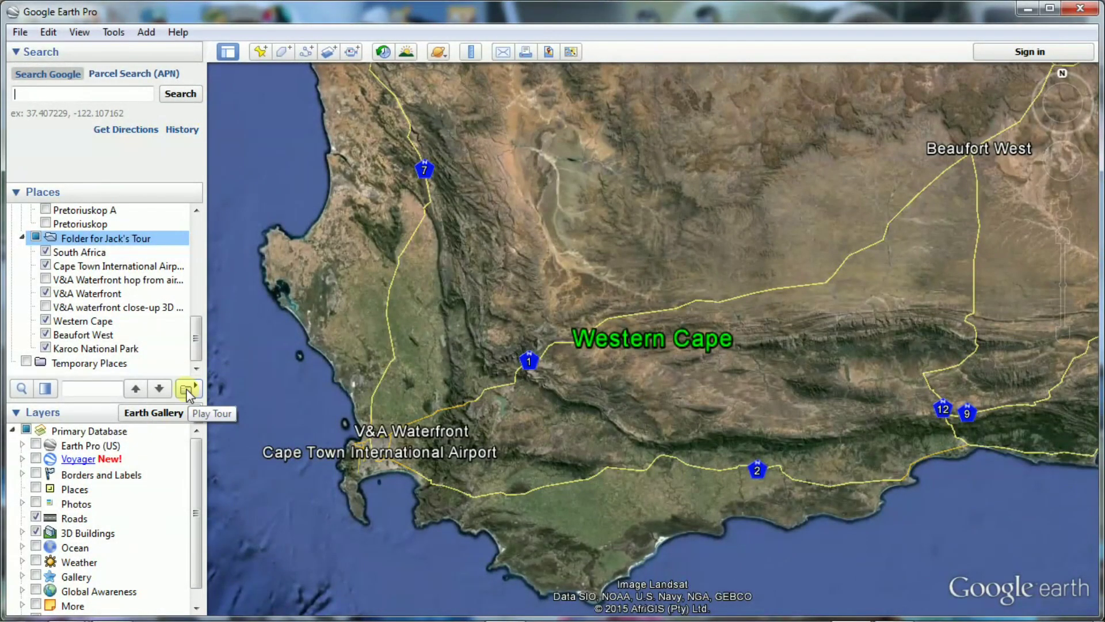
{"action": "left_click", "coordinate": [188, 392]}
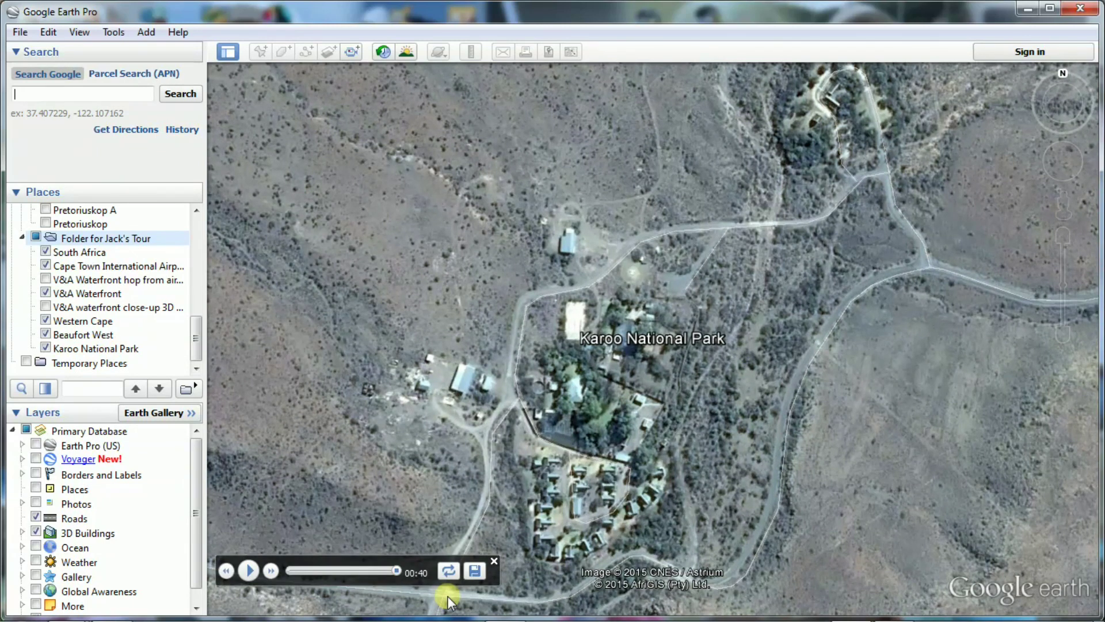
Fly to the V&A waterfront close-up 3D view placemark and reframe it closer, showing the whole stadium, the marina and the harbour edge.
{"action": "left_click", "coordinate": [144, 306]}
{"action": "double_click", "coordinate": [144, 305]}
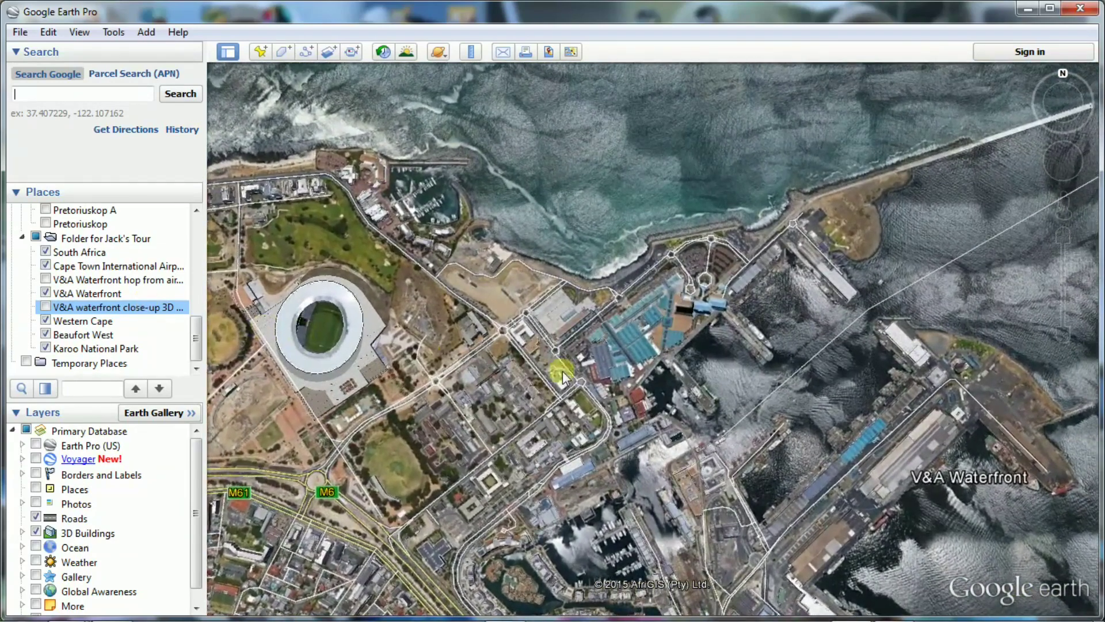
{"action": "left_click_drag", "start_coordinate": [562, 370], "coordinate": [638, 445]}
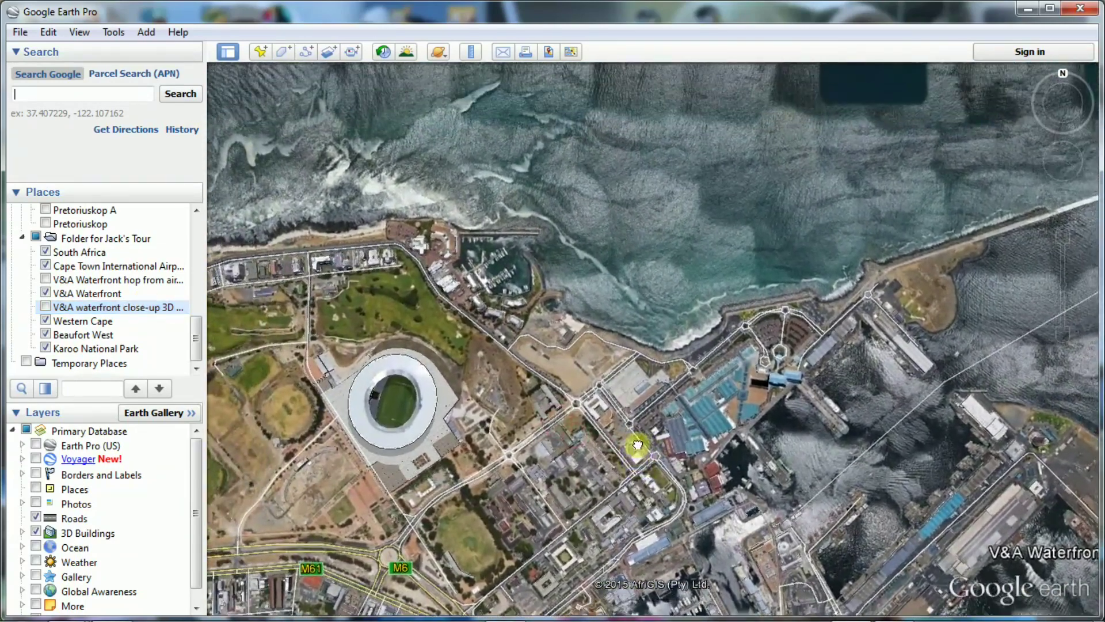
{"action": "scroll", "coordinate": [632, 448], "scroll_direction": "up", "scroll_amount": 2}
{"action": "scroll", "coordinate": [602, 439], "scroll_direction": "up", "scroll_amount": 1}
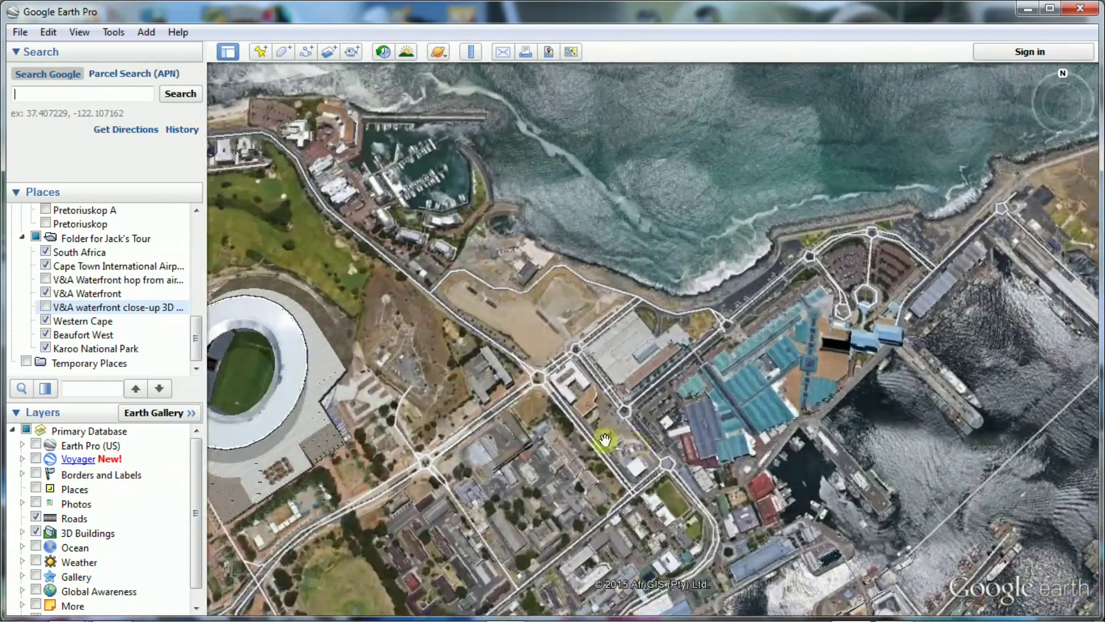
{"action": "left_click_drag", "start_coordinate": [580, 449], "coordinate": [673, 496]}
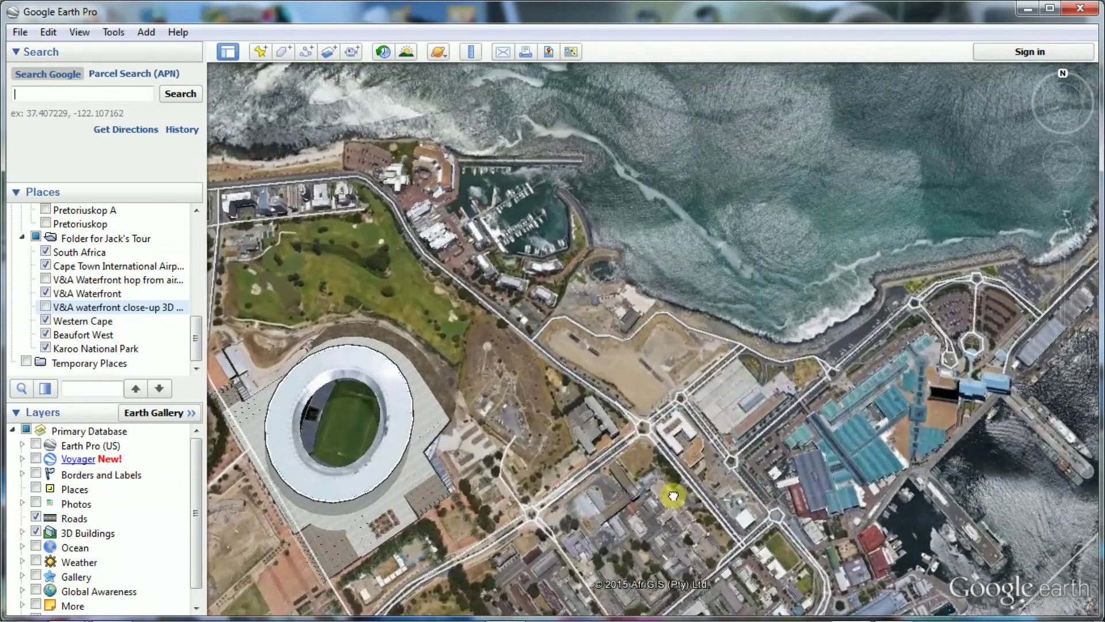
Store the current map view as the snapshot view of the V&A waterfront close-up 3D view placemark.
{"action": "right_click", "coordinate": [154, 311]}
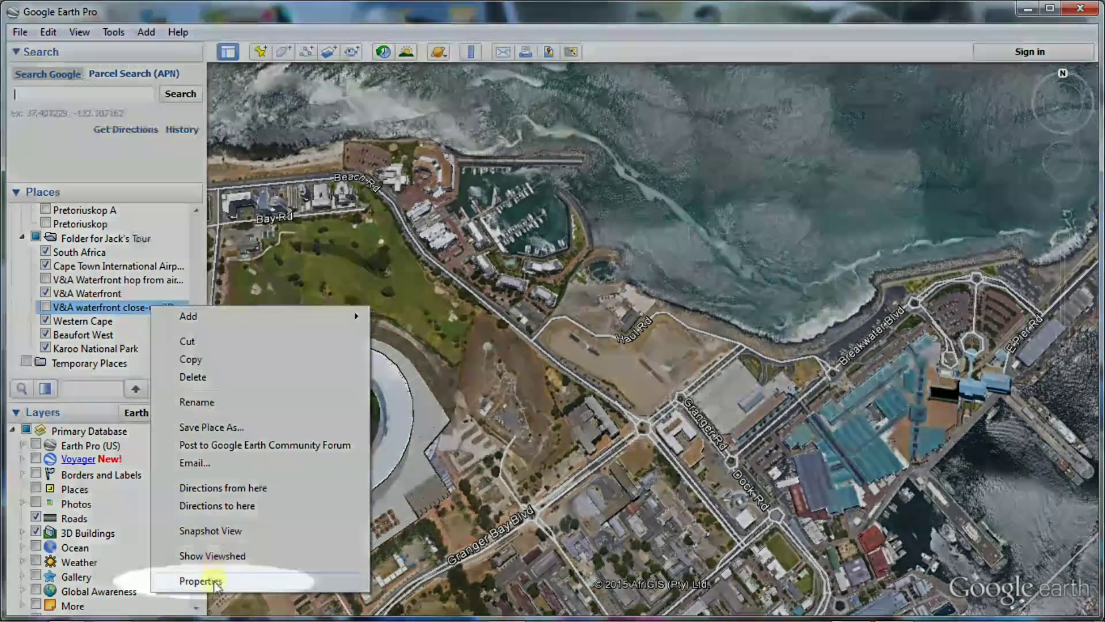
{"action": "left_click", "coordinate": [198, 581]}
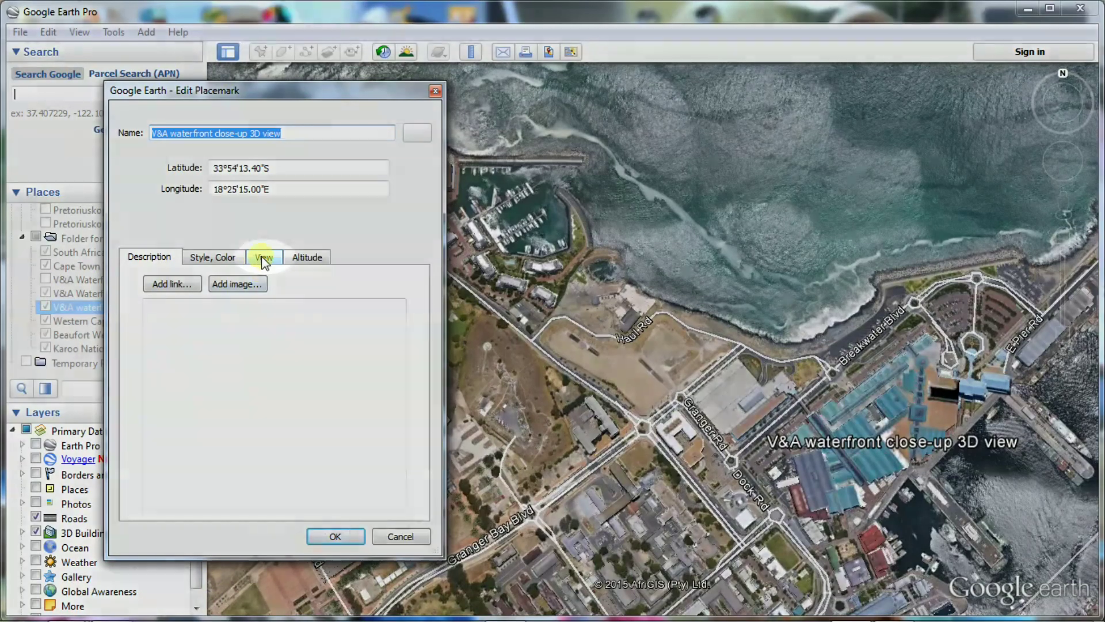
{"action": "left_click", "coordinate": [260, 257]}
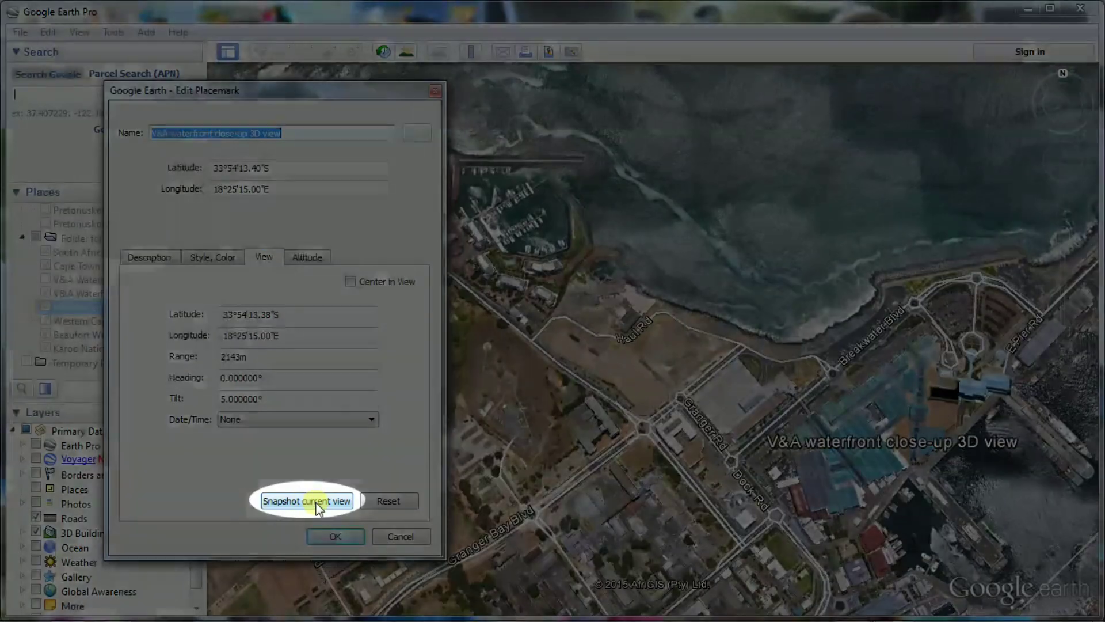
{"action": "left_click", "coordinate": [314, 503]}
{"action": "left_click", "coordinate": [333, 534]}
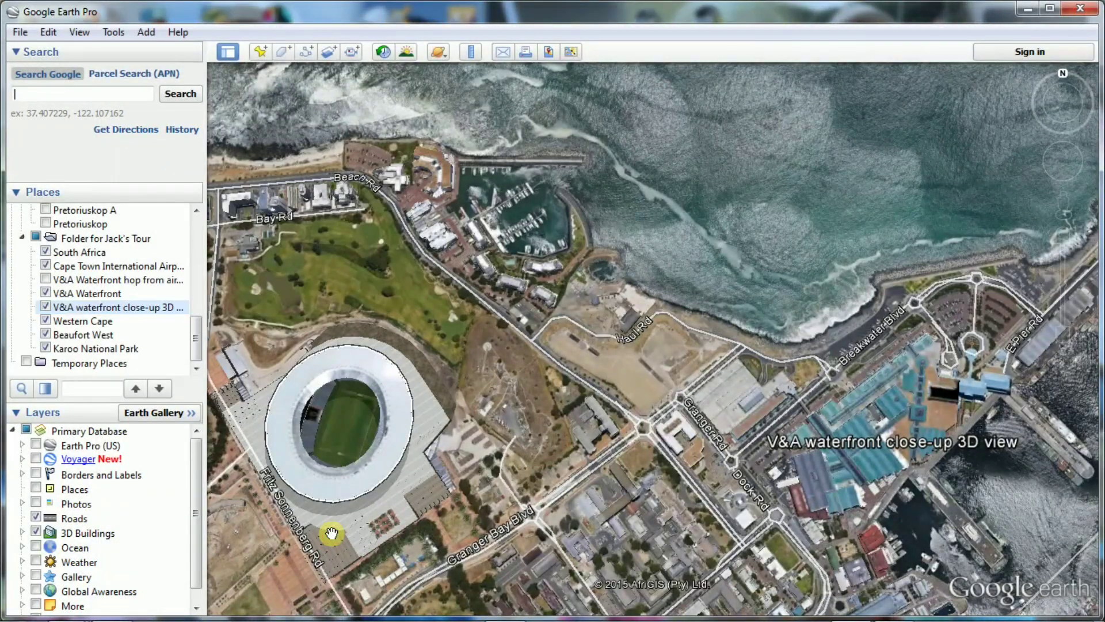
Generate a tour from the tour folder, pause it at the South Africa view and save it under the tour name used in the folder's title.
{"action": "left_click", "coordinate": [151, 241]}
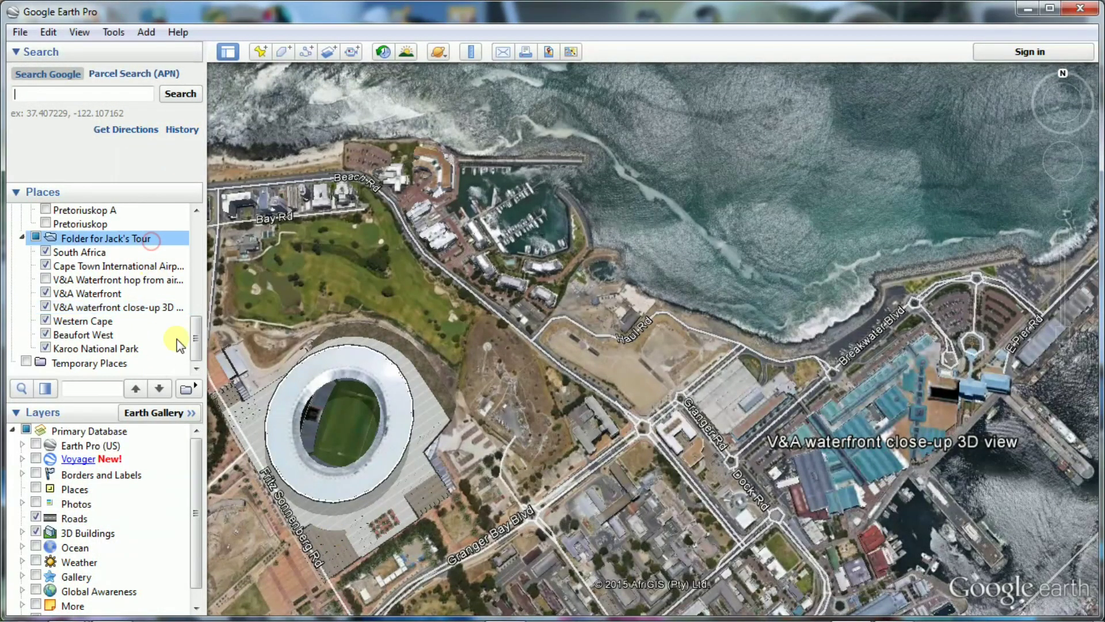
{"action": "left_click", "coordinate": [187, 391]}
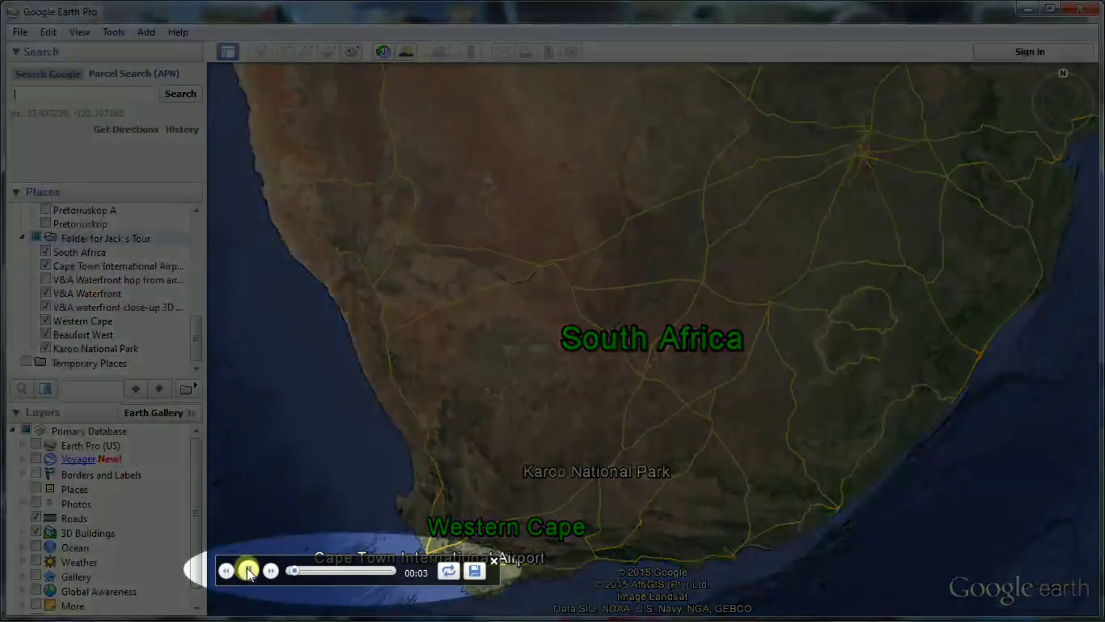
{"action": "left_click", "coordinate": [246, 568]}
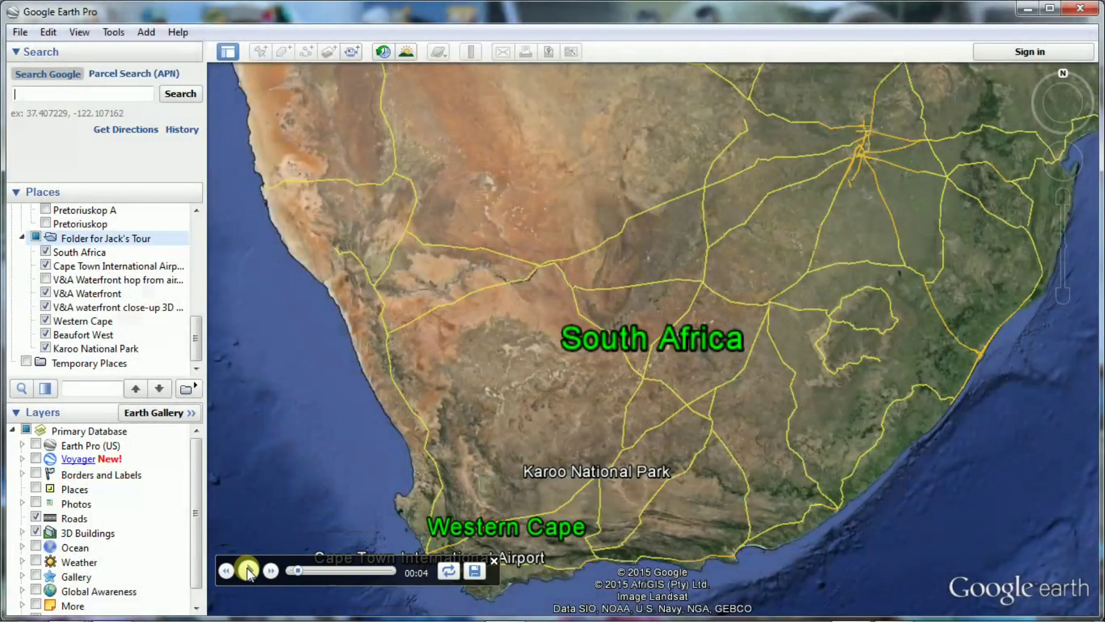
{"action": "left_click", "coordinate": [475, 570]}
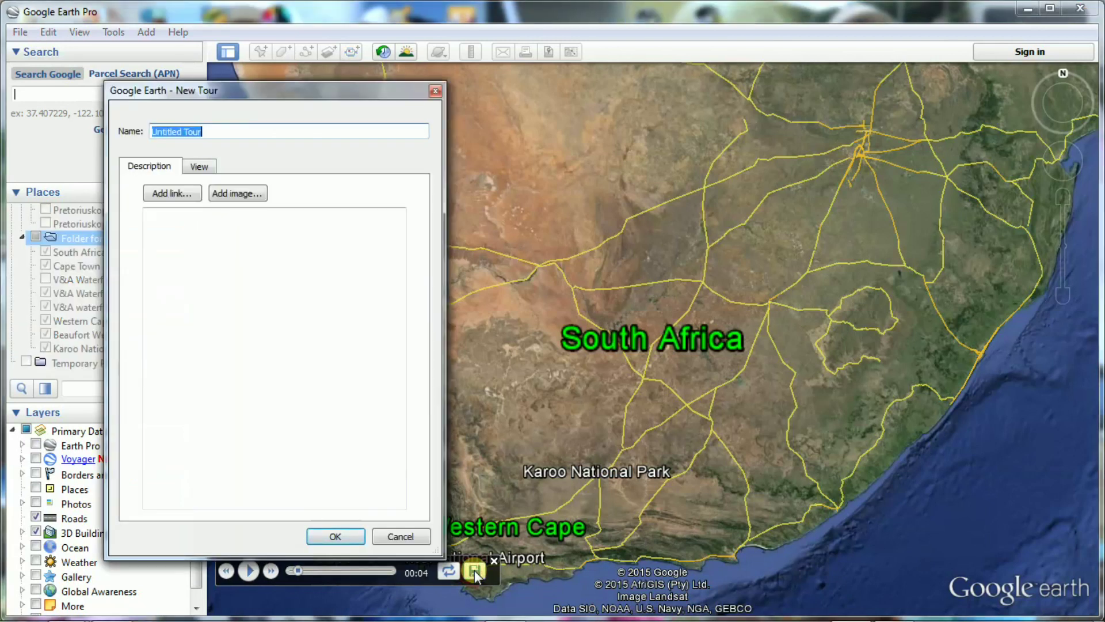
{"action": "type", "text": "Jack'"}
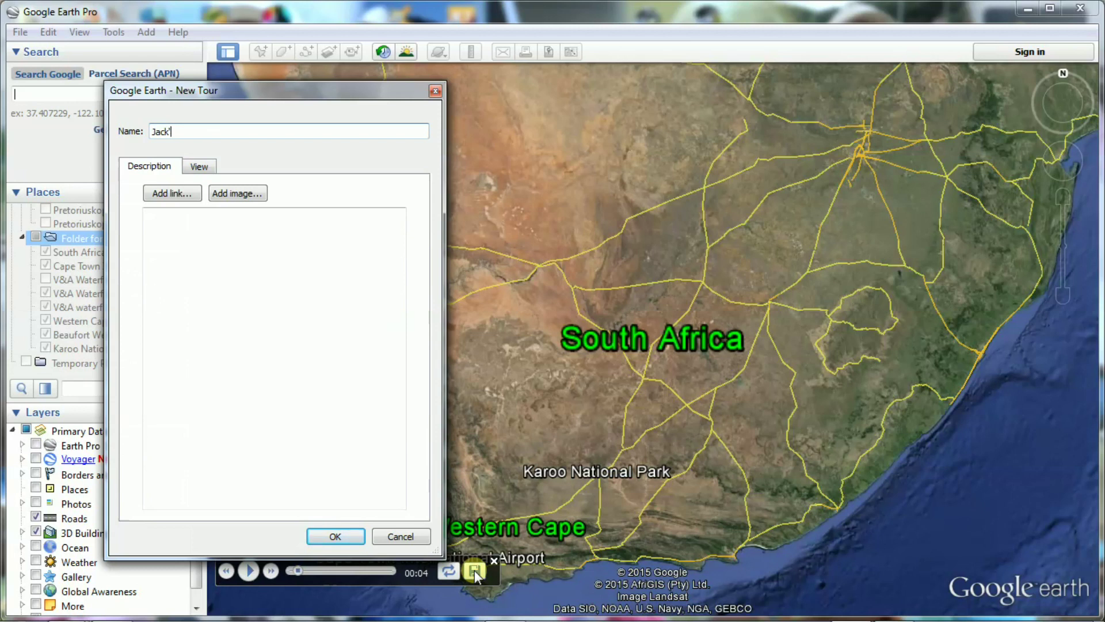
{"action": "type", "text": "s Tour"}
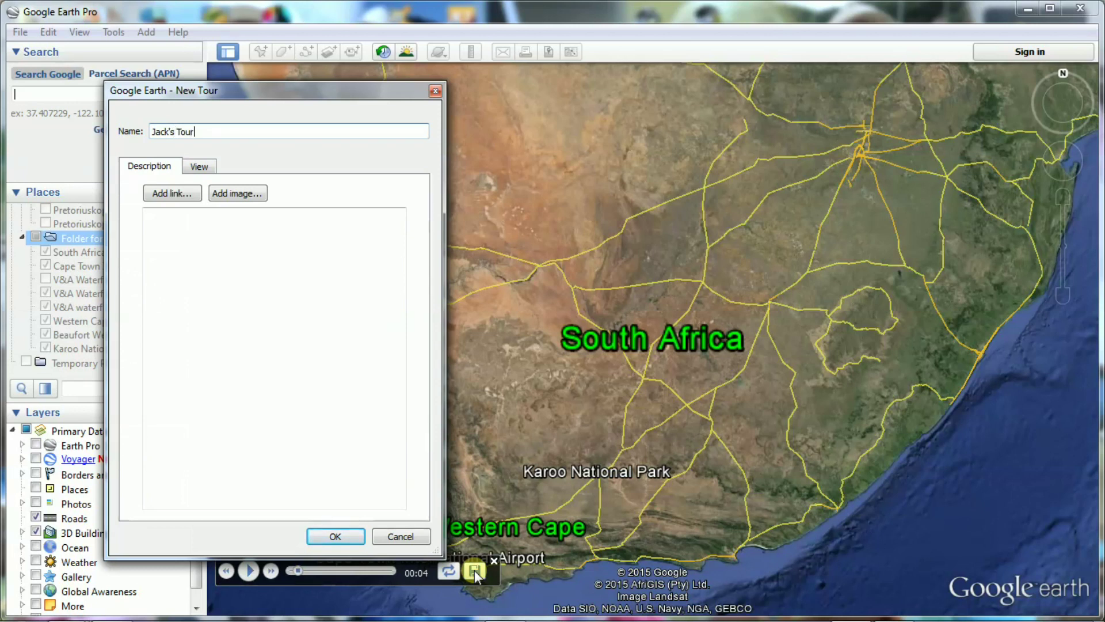
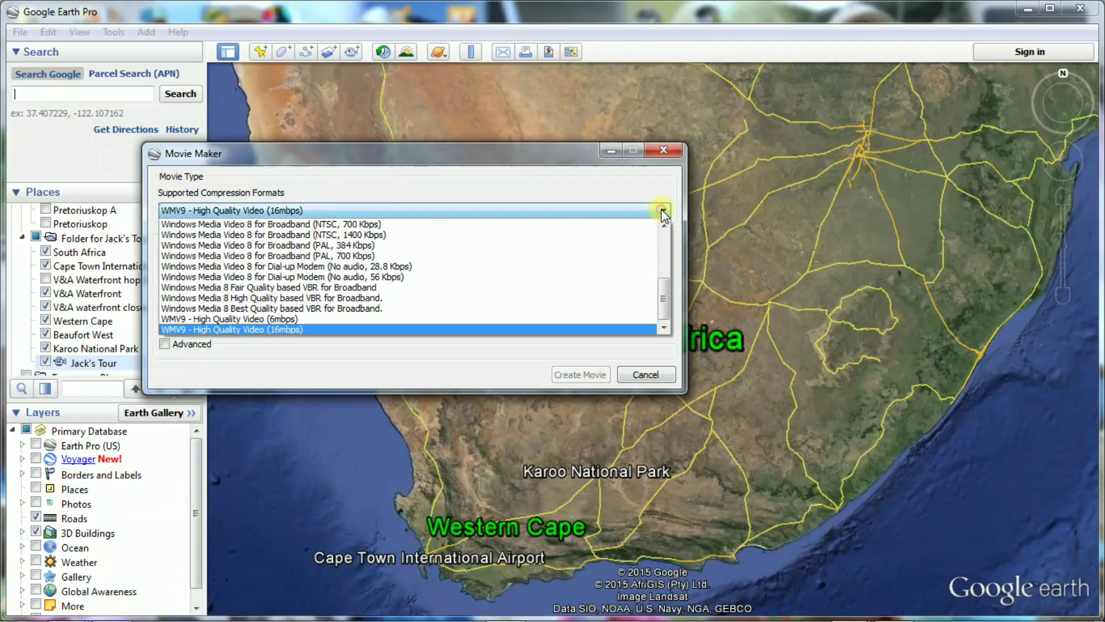
Configure the saved tour's movie as WMV9 - High Quality Video (16mbps) at 1920x1080 (HD) and 25 FPS.
{"action": "left_click", "coordinate": [406, 331]}
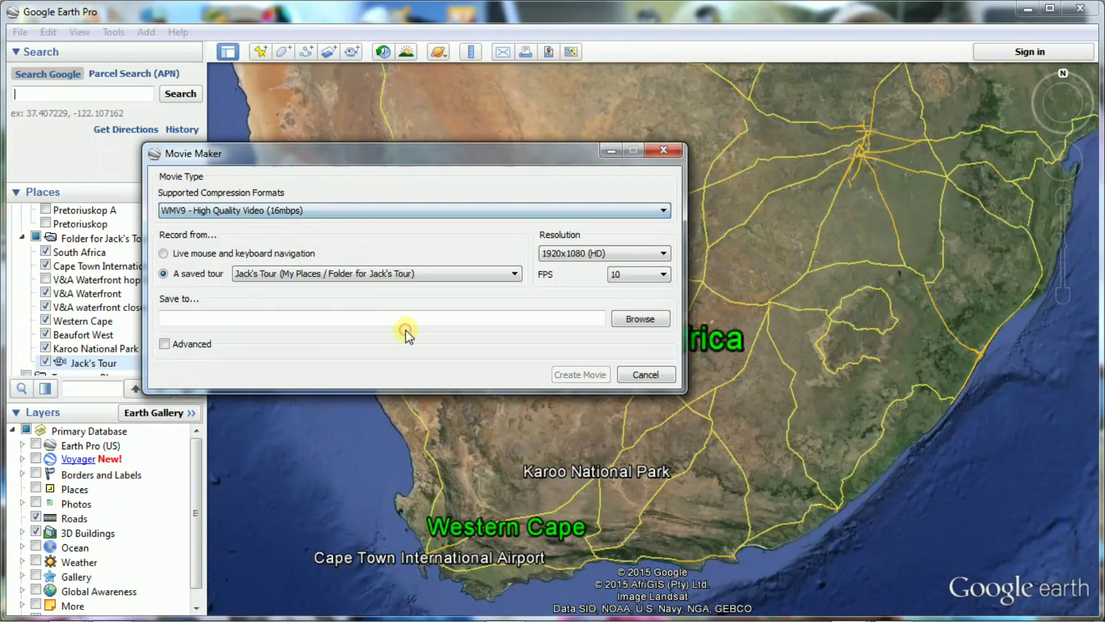
{"action": "left_click", "coordinate": [663, 256]}
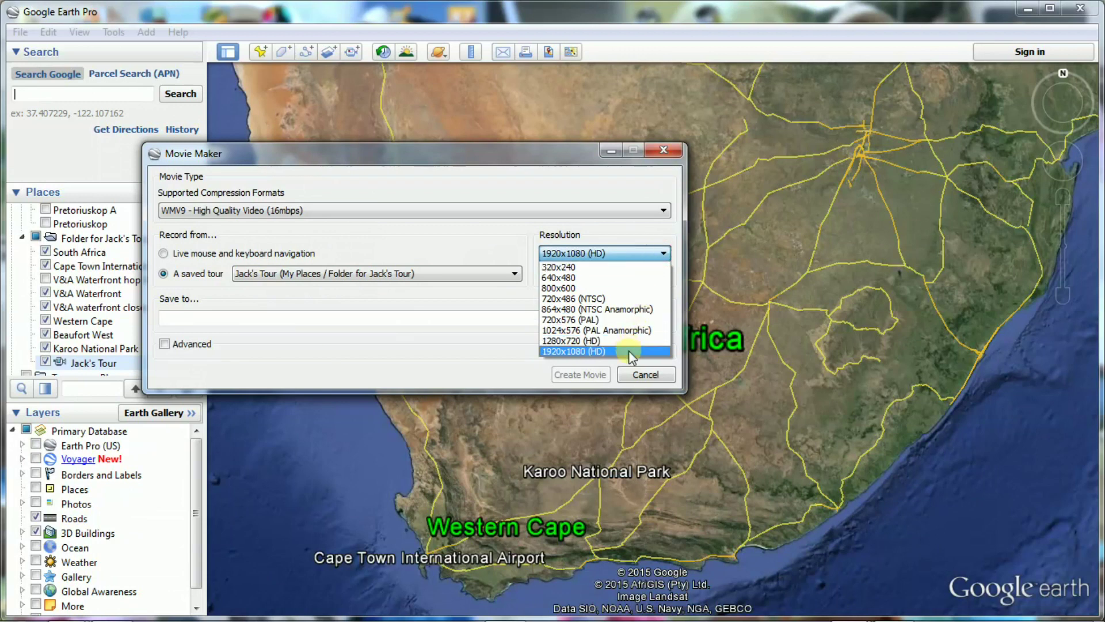
{"action": "left_click", "coordinate": [631, 353]}
{"action": "left_click", "coordinate": [665, 275]}
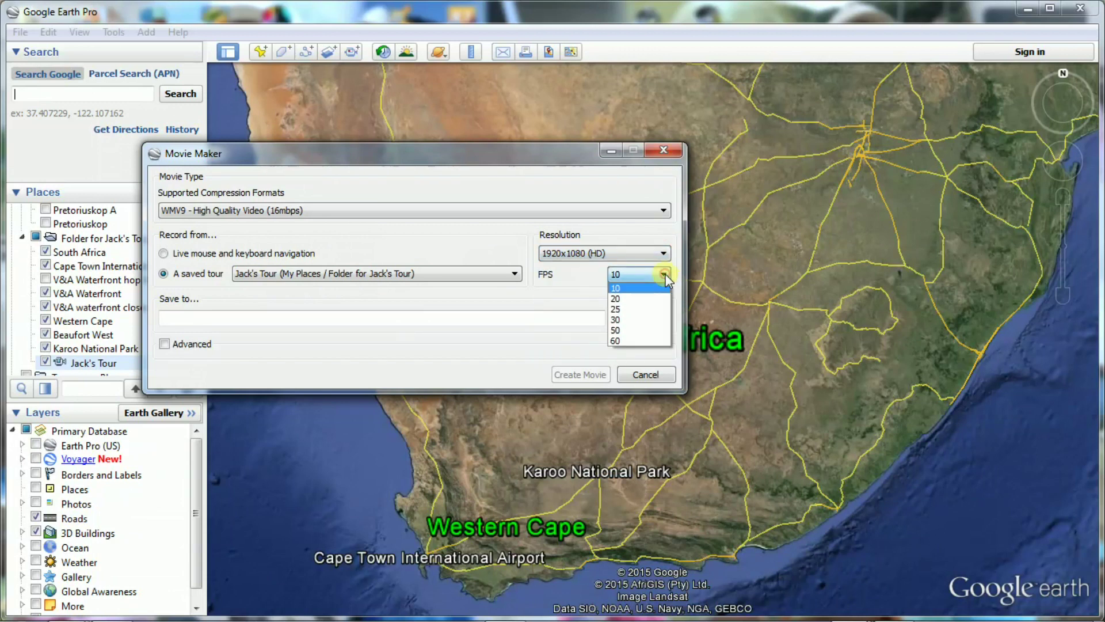
{"action": "left_click", "coordinate": [638, 309]}
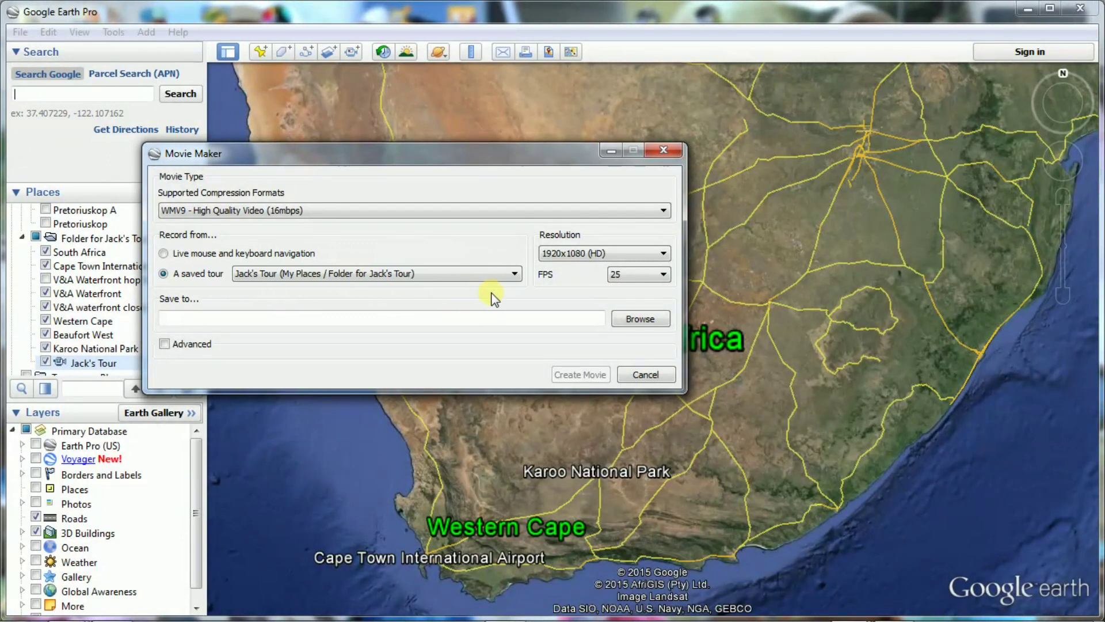
Set the movie's output to a WMV file in the Videos folder, named after the saved tour followed by " - movie".
{"action": "left_click", "coordinate": [637, 320]}
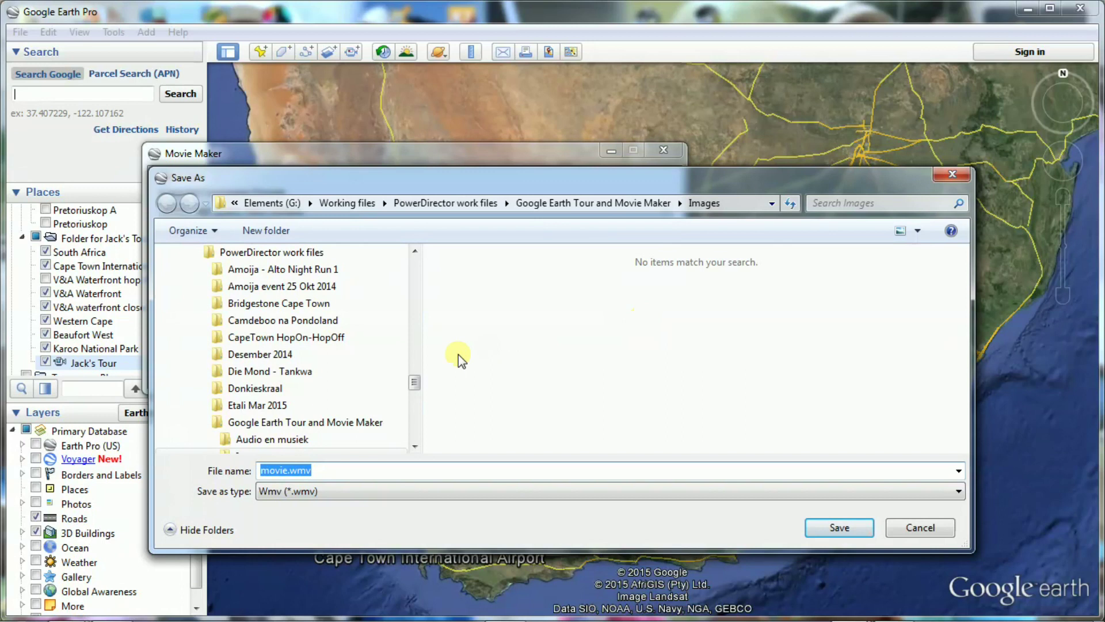
{"action": "left_click_drag", "start_coordinate": [415, 381], "coordinate": [416, 386]}
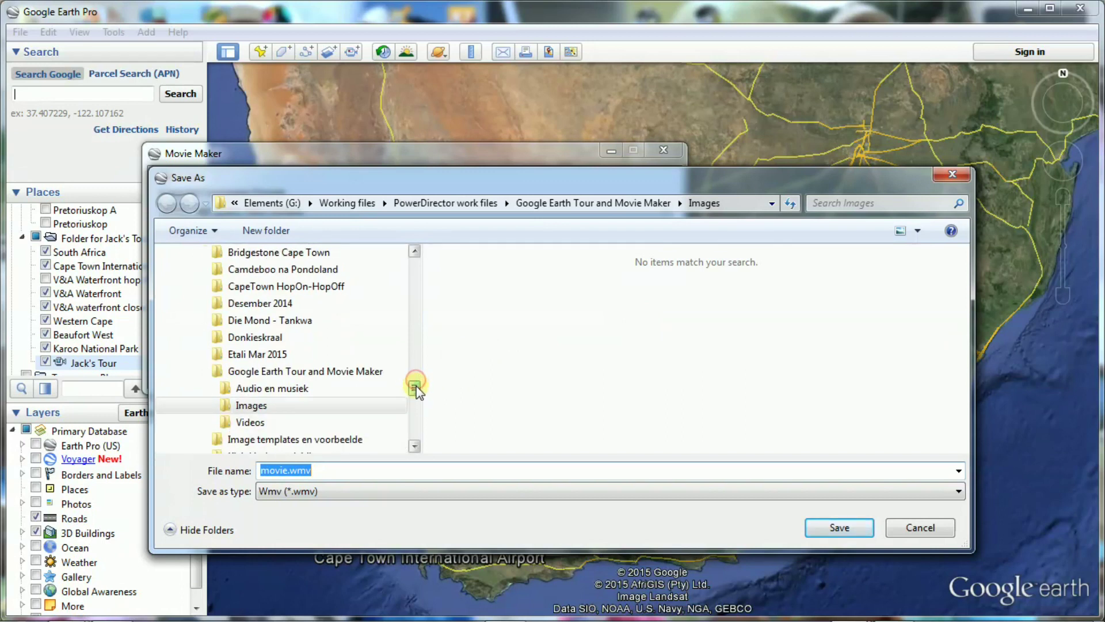
{"action": "left_click", "coordinate": [316, 424]}
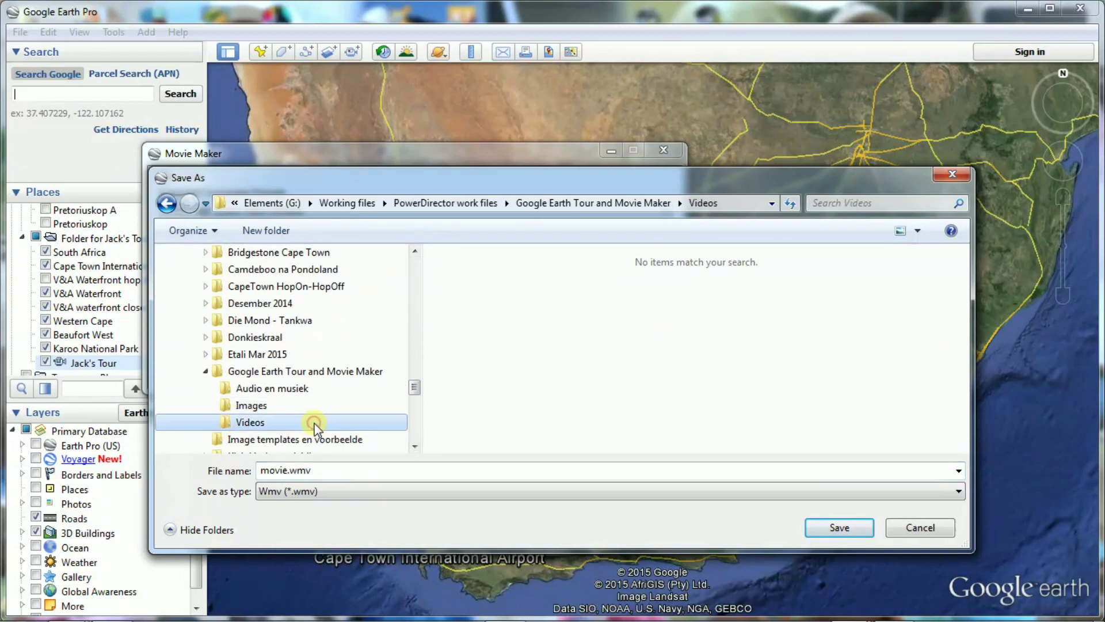
{"action": "left_click_drag", "start_coordinate": [321, 470], "coordinate": [254, 470]}
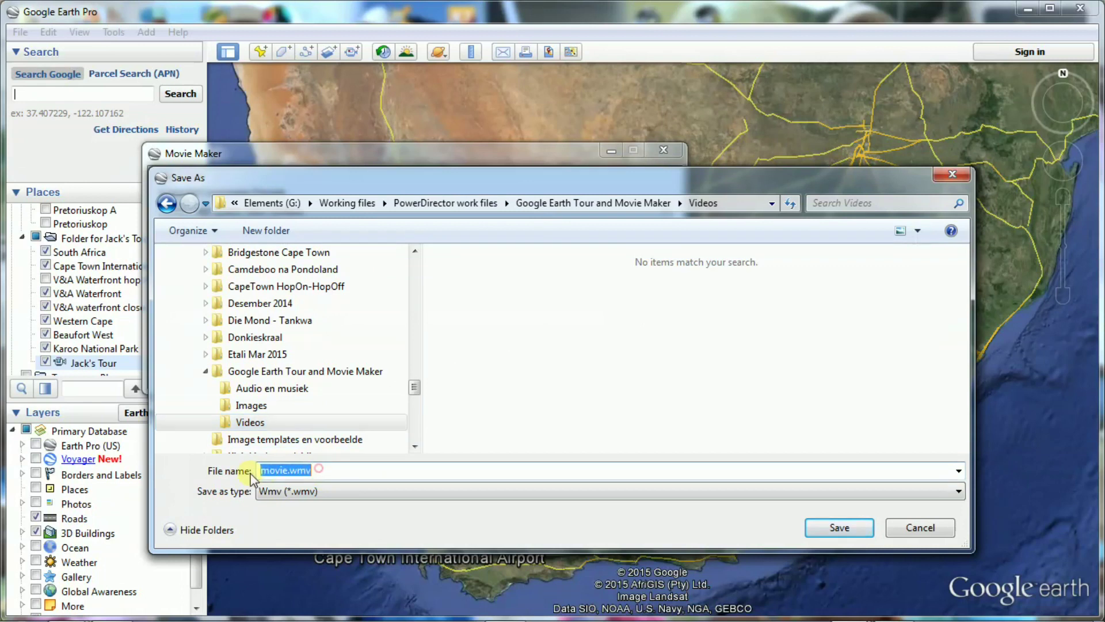
{"action": "key", "text": "BackSpace"}
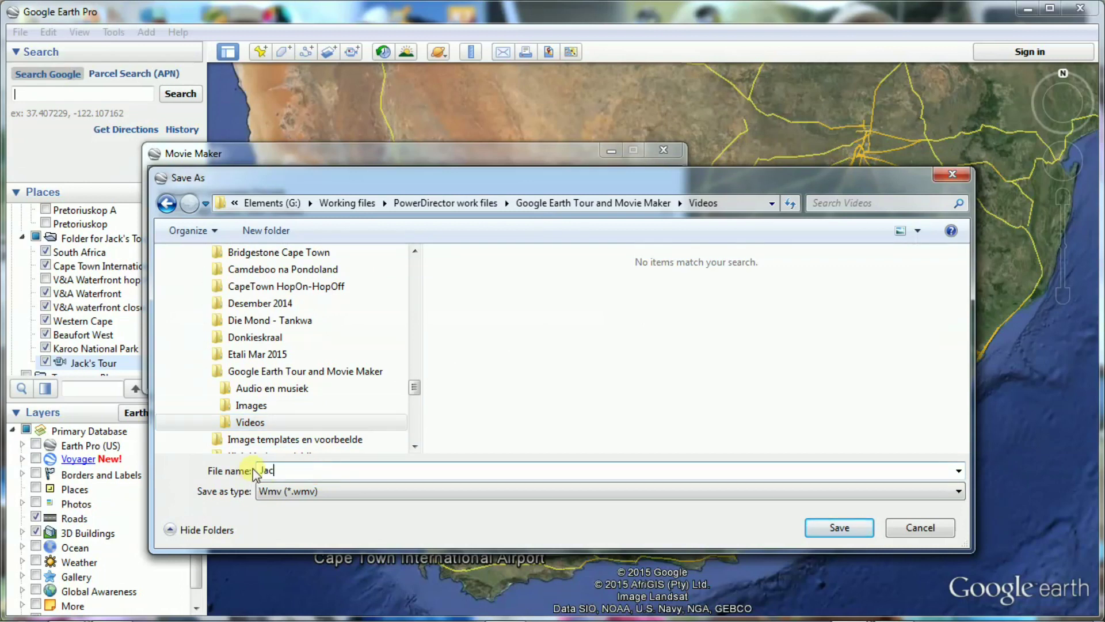
{"action": "type", "text": "Jack's Tour - movie"}
{"action": "left_click", "coordinate": [840, 528]}
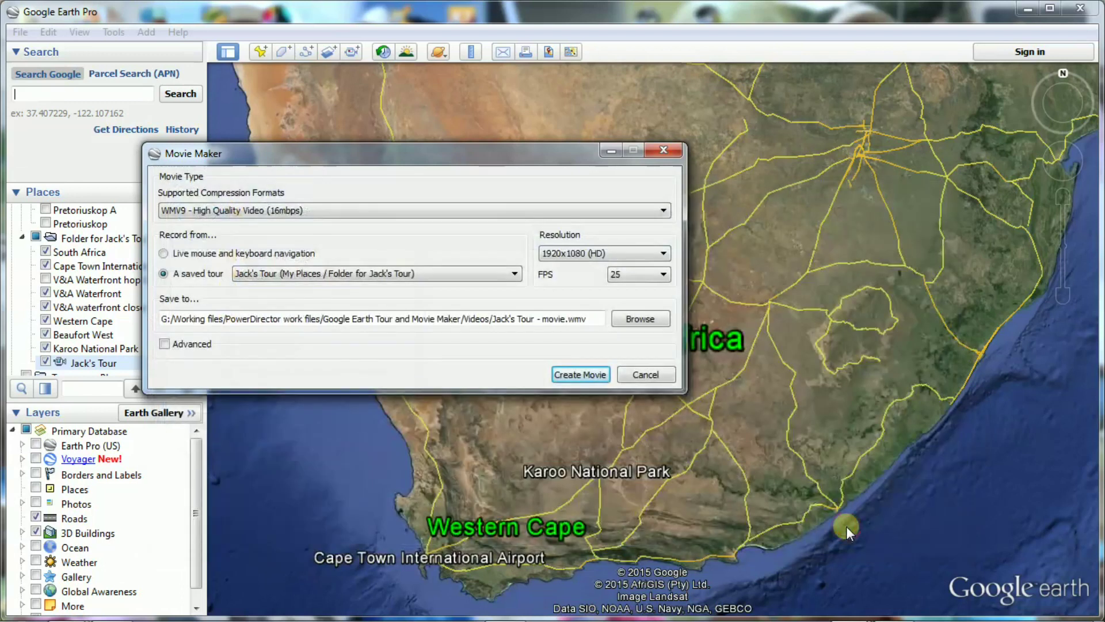
Create the movie from the saved tour and decline watching the recording.
{"action": "left_click", "coordinate": [580, 375]}
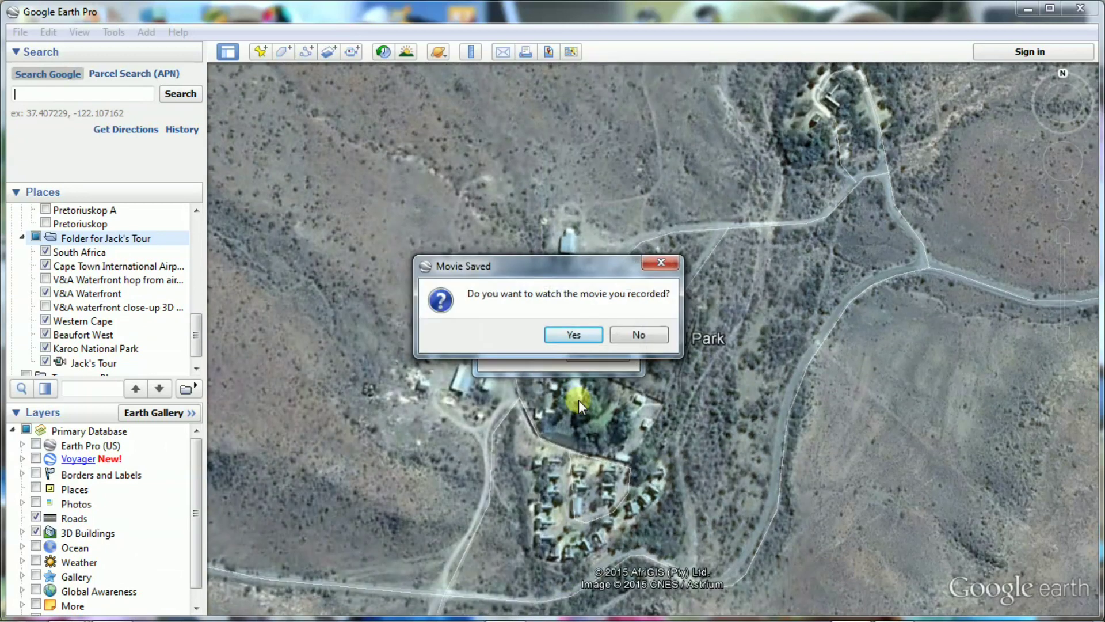
{"action": "left_click", "coordinate": [640, 335]}
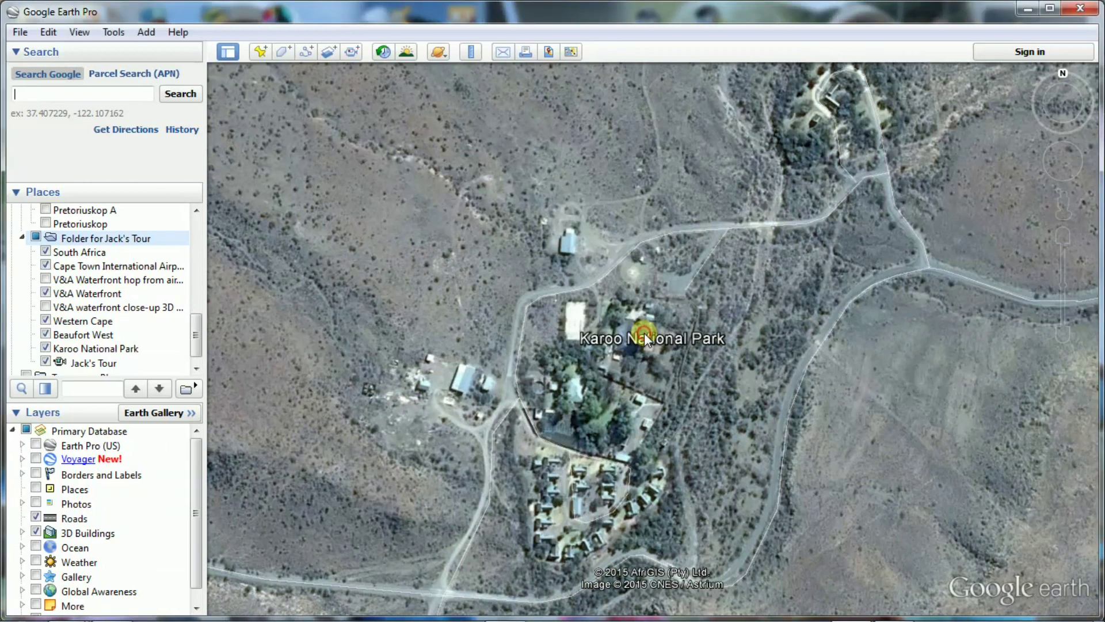